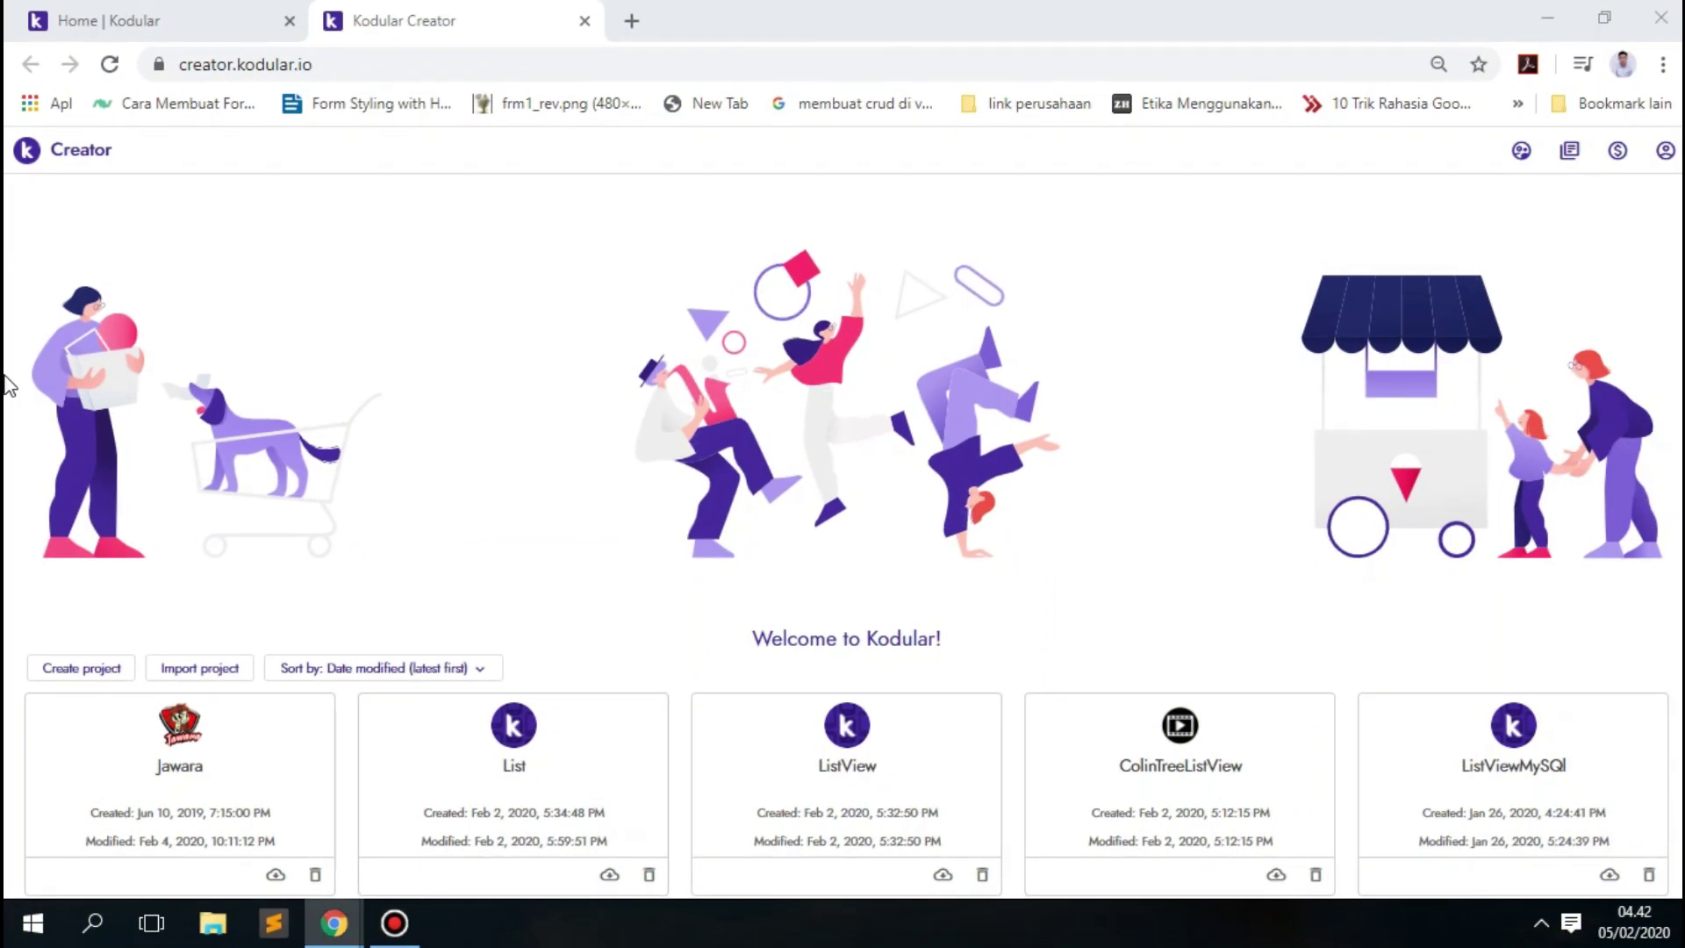
Create a new project named 'whatsapp', accepting the default configuration.
click(69, 669)
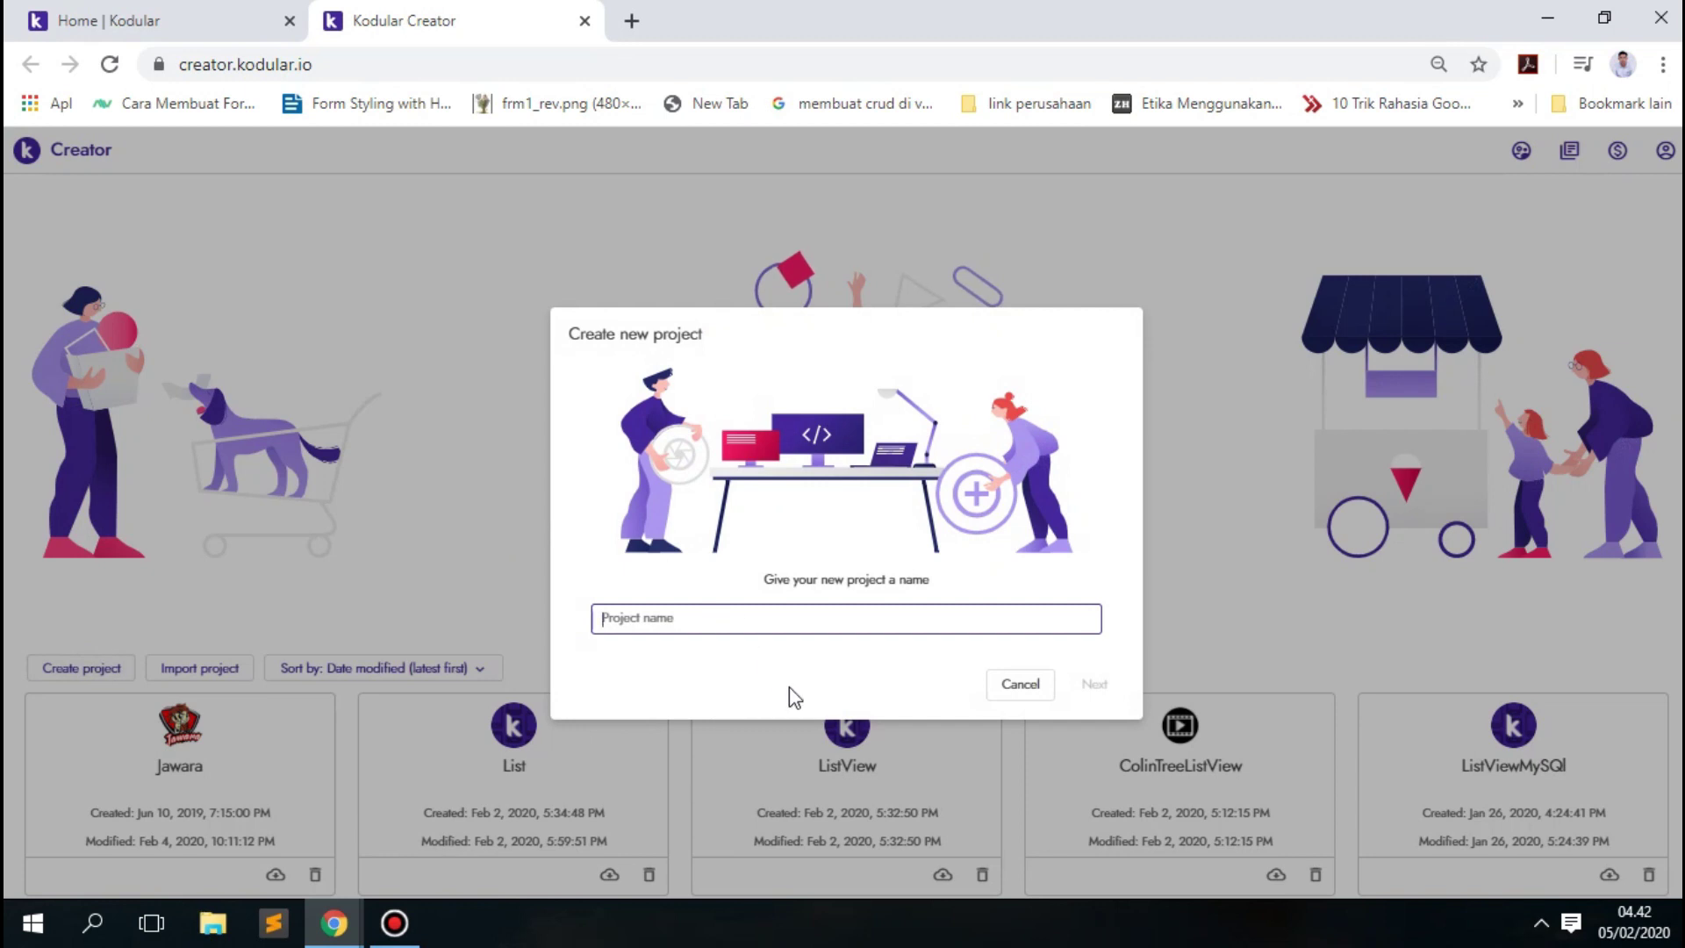
text(whatsapp)
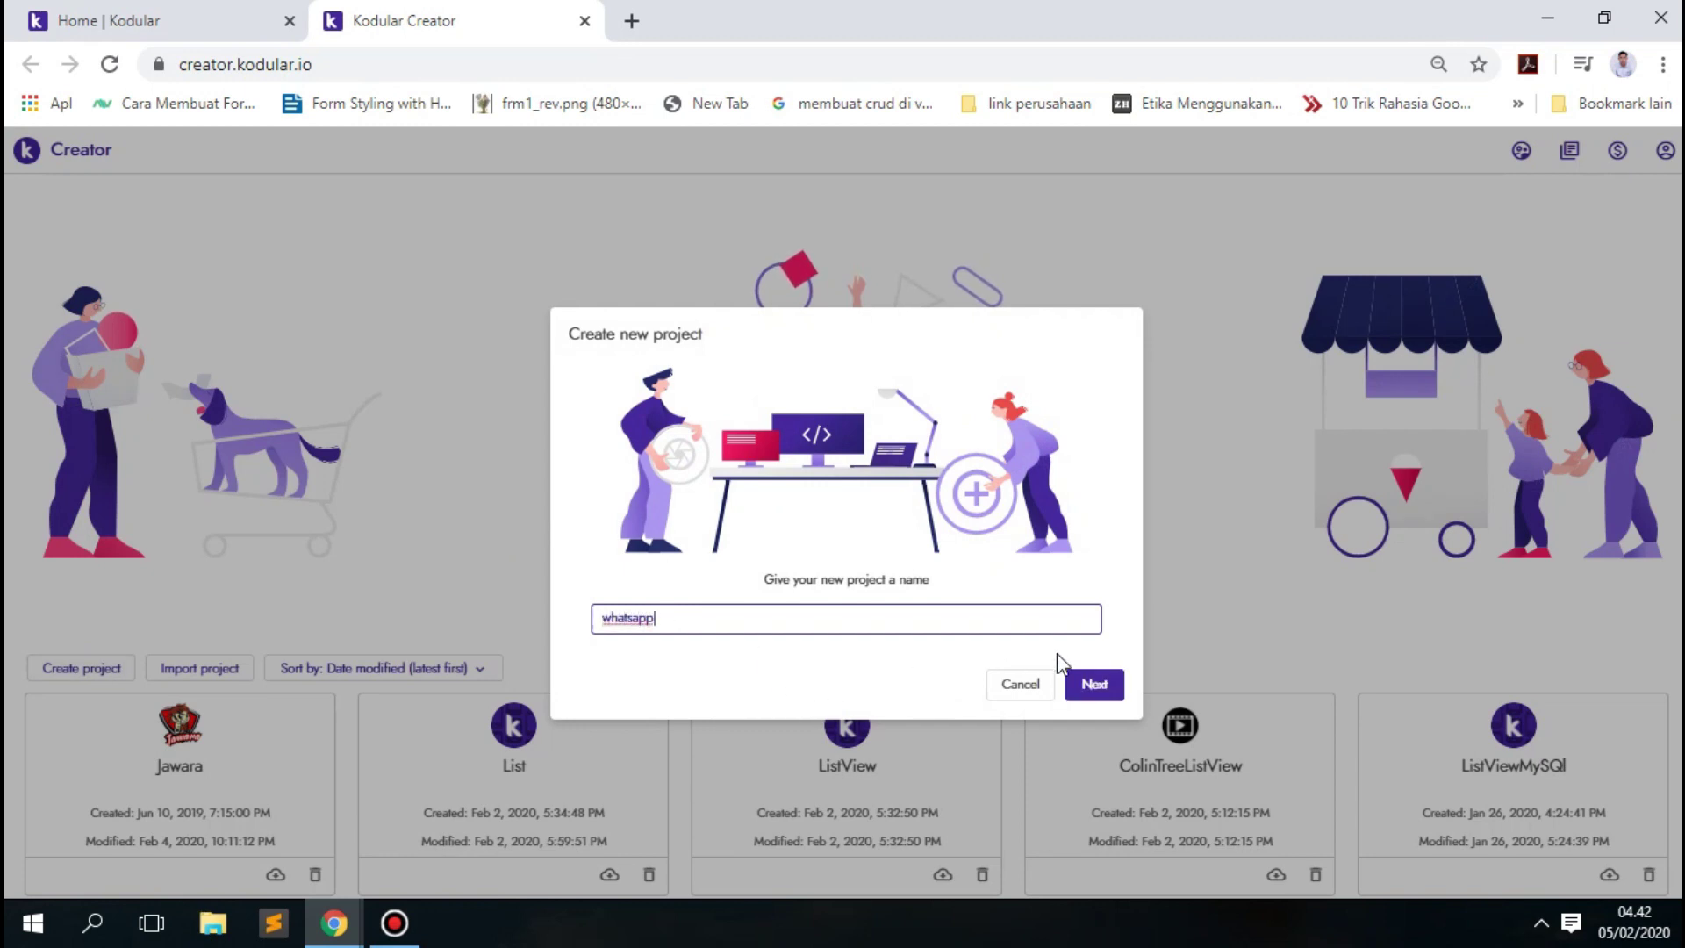
click(1092, 684)
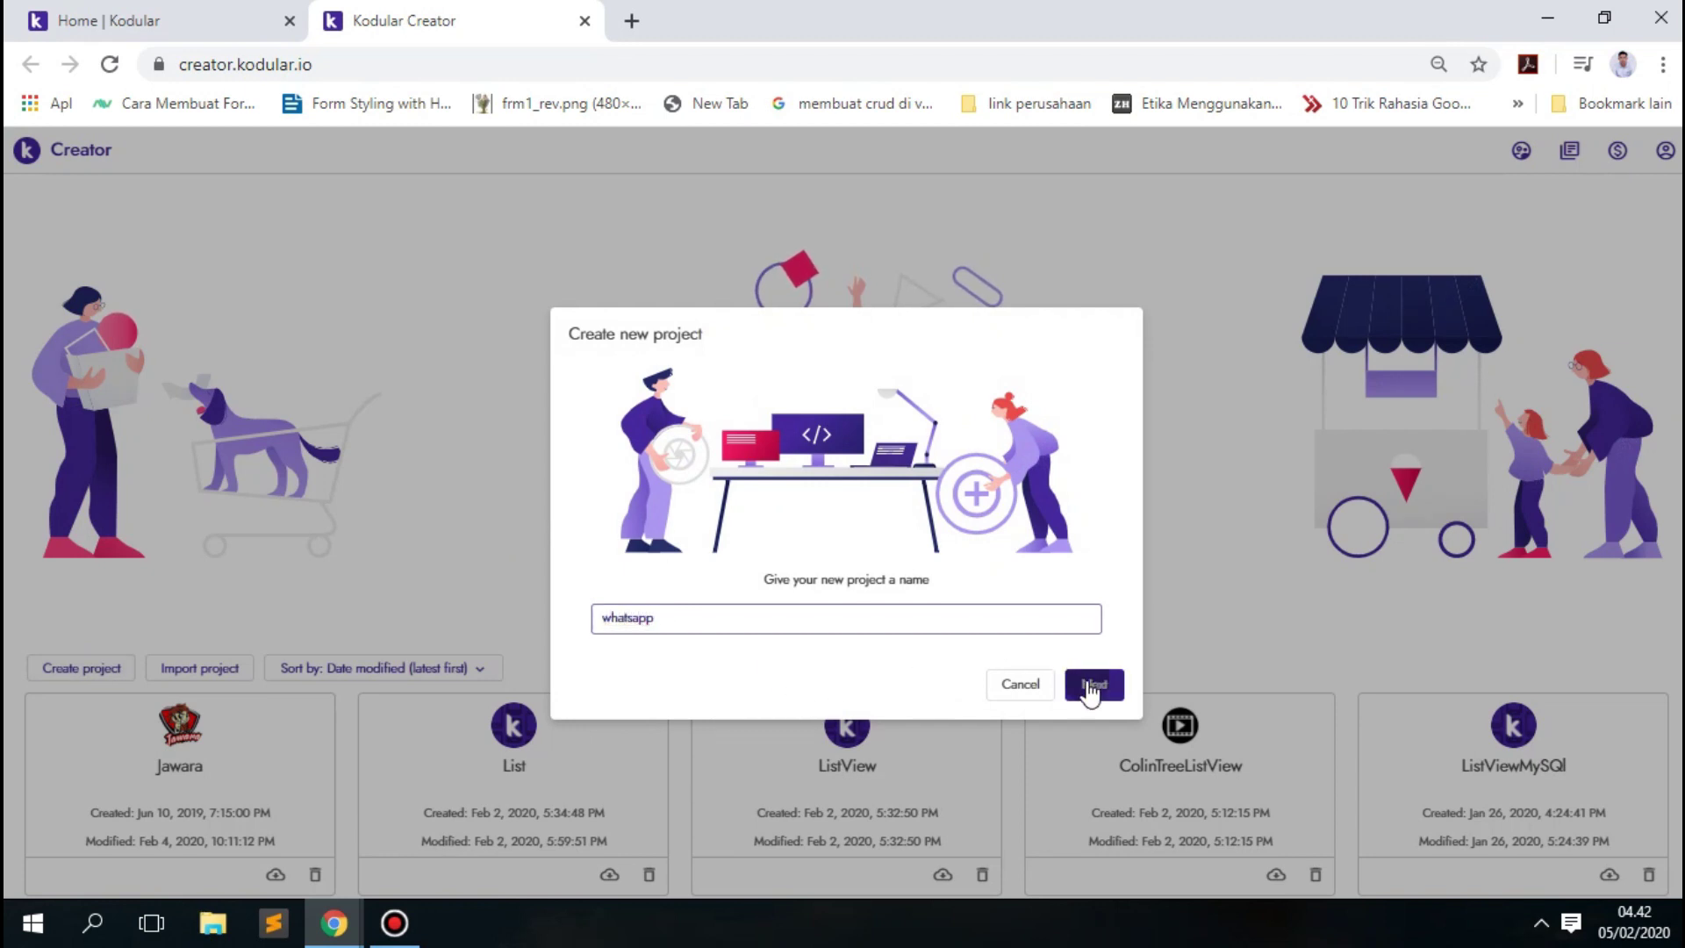
scroll(999, 458, down, 3)
click(1096, 682)
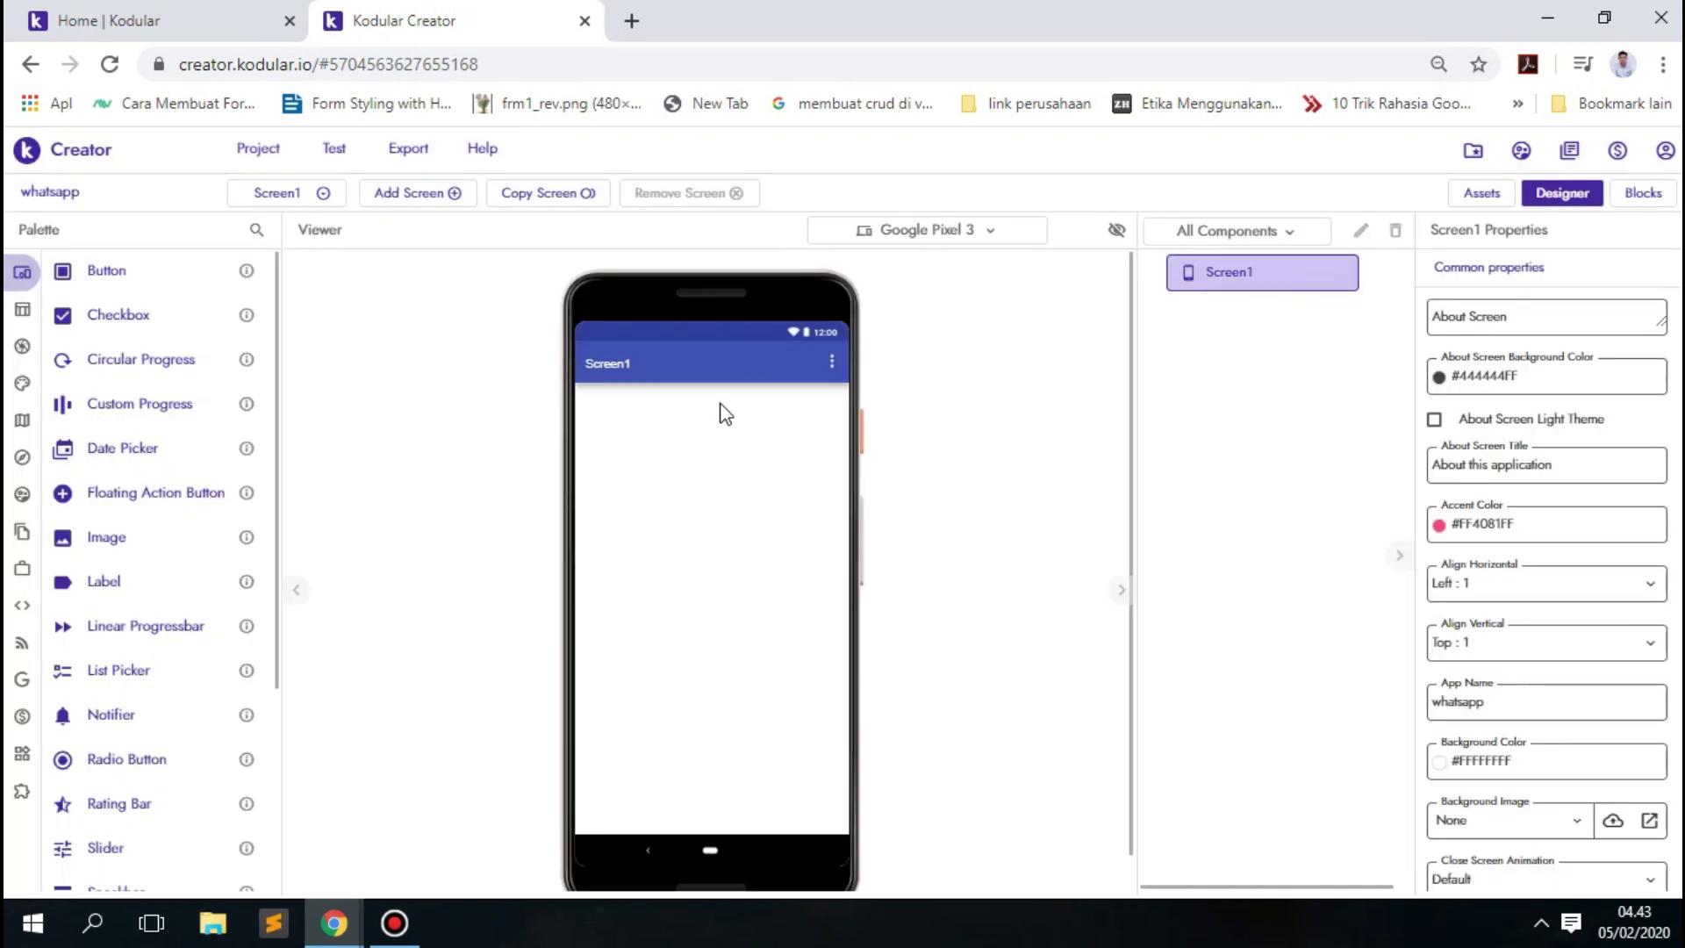
Change Screen1's Title property to 'Kirim Pesan'.
scroll(1474, 606, down, 4)
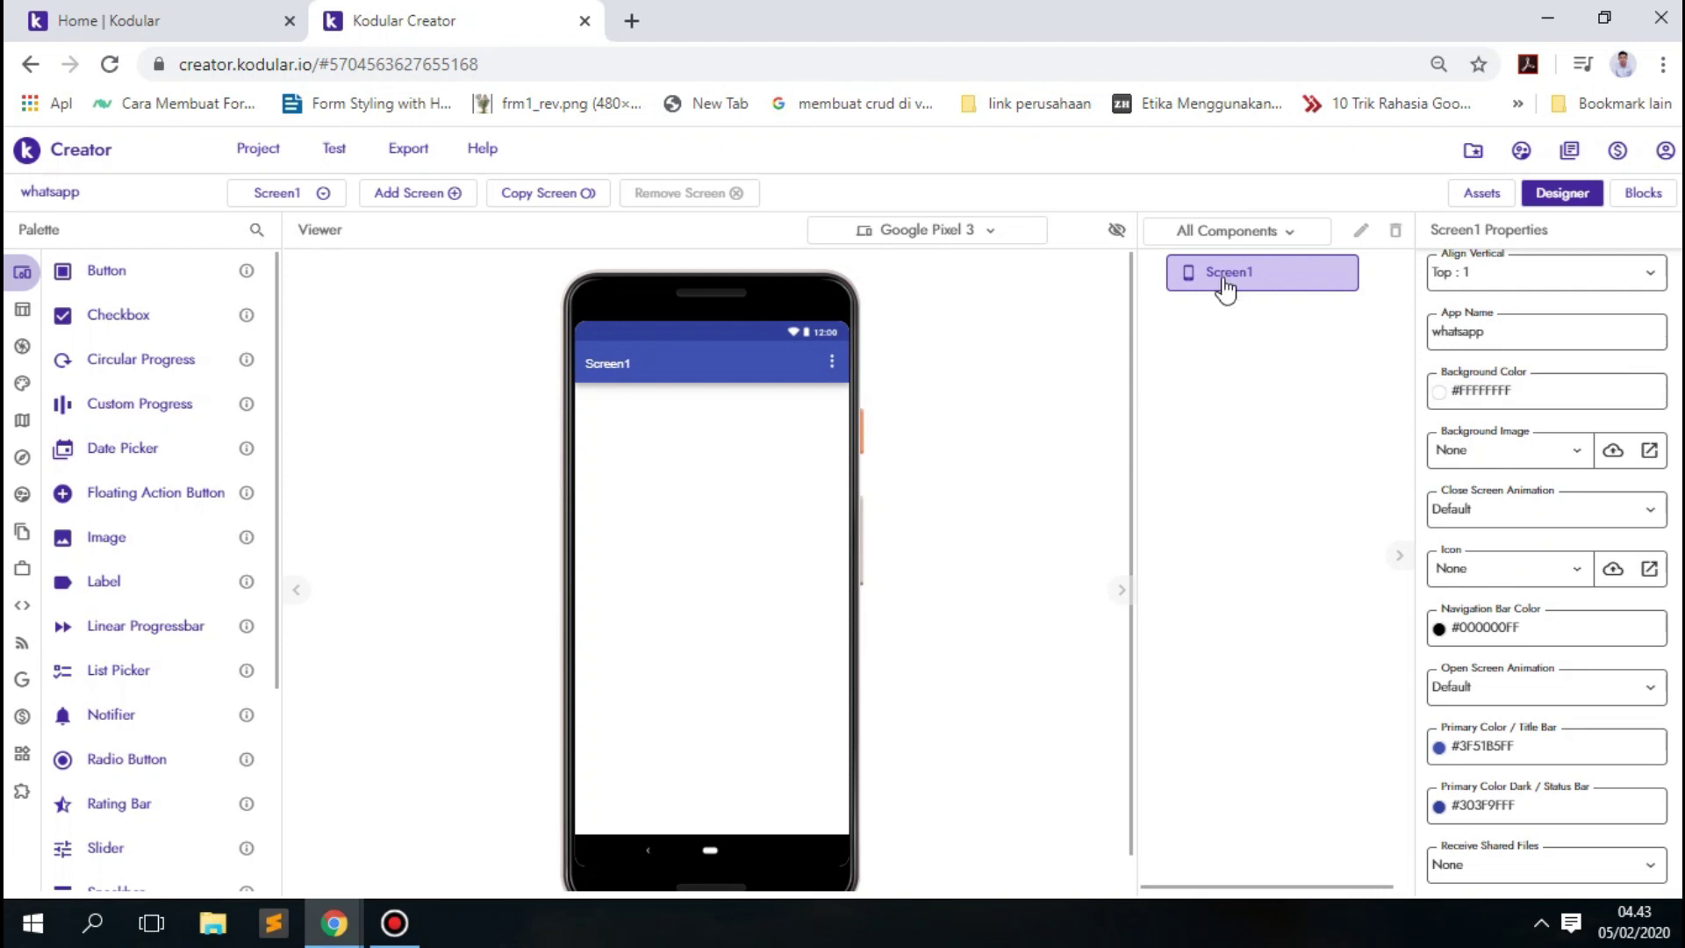
scroll(1545, 476, down, 1)
scroll(1545, 476, down, 4)
scroll(1546, 471, up, 4)
drag(1503, 346, 1402, 331)
scroll(1482, 439, down, 2)
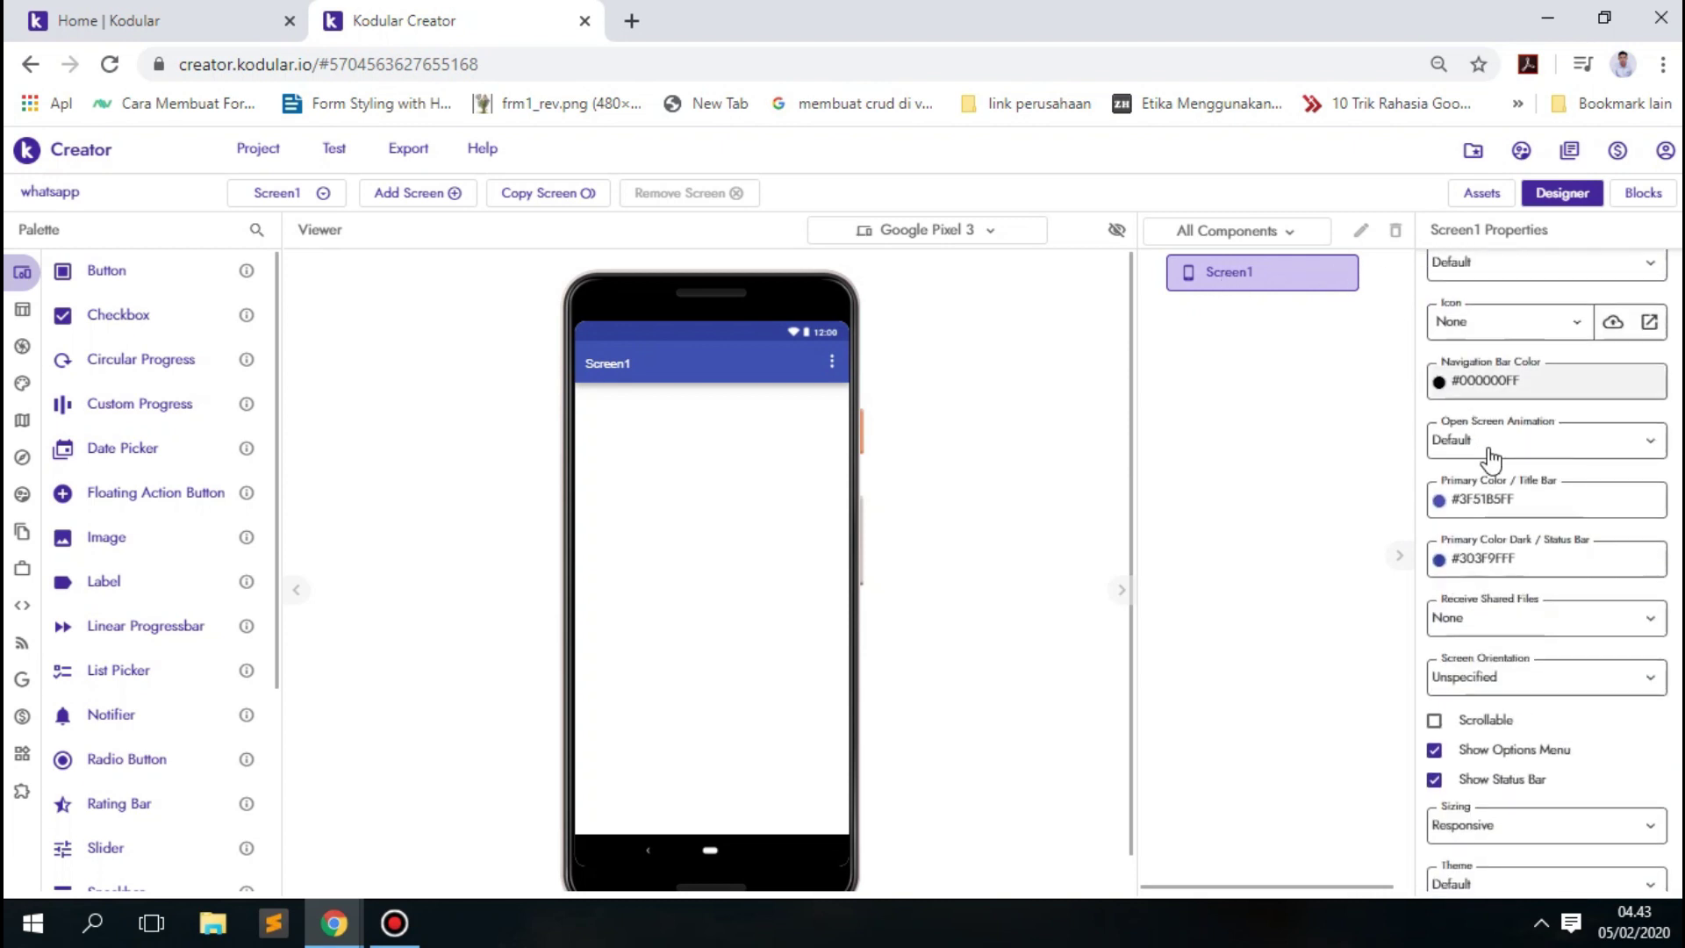
scroll(1496, 693, down, 1)
scroll(1499, 733, down, 2)
scroll(1501, 745, down, 1)
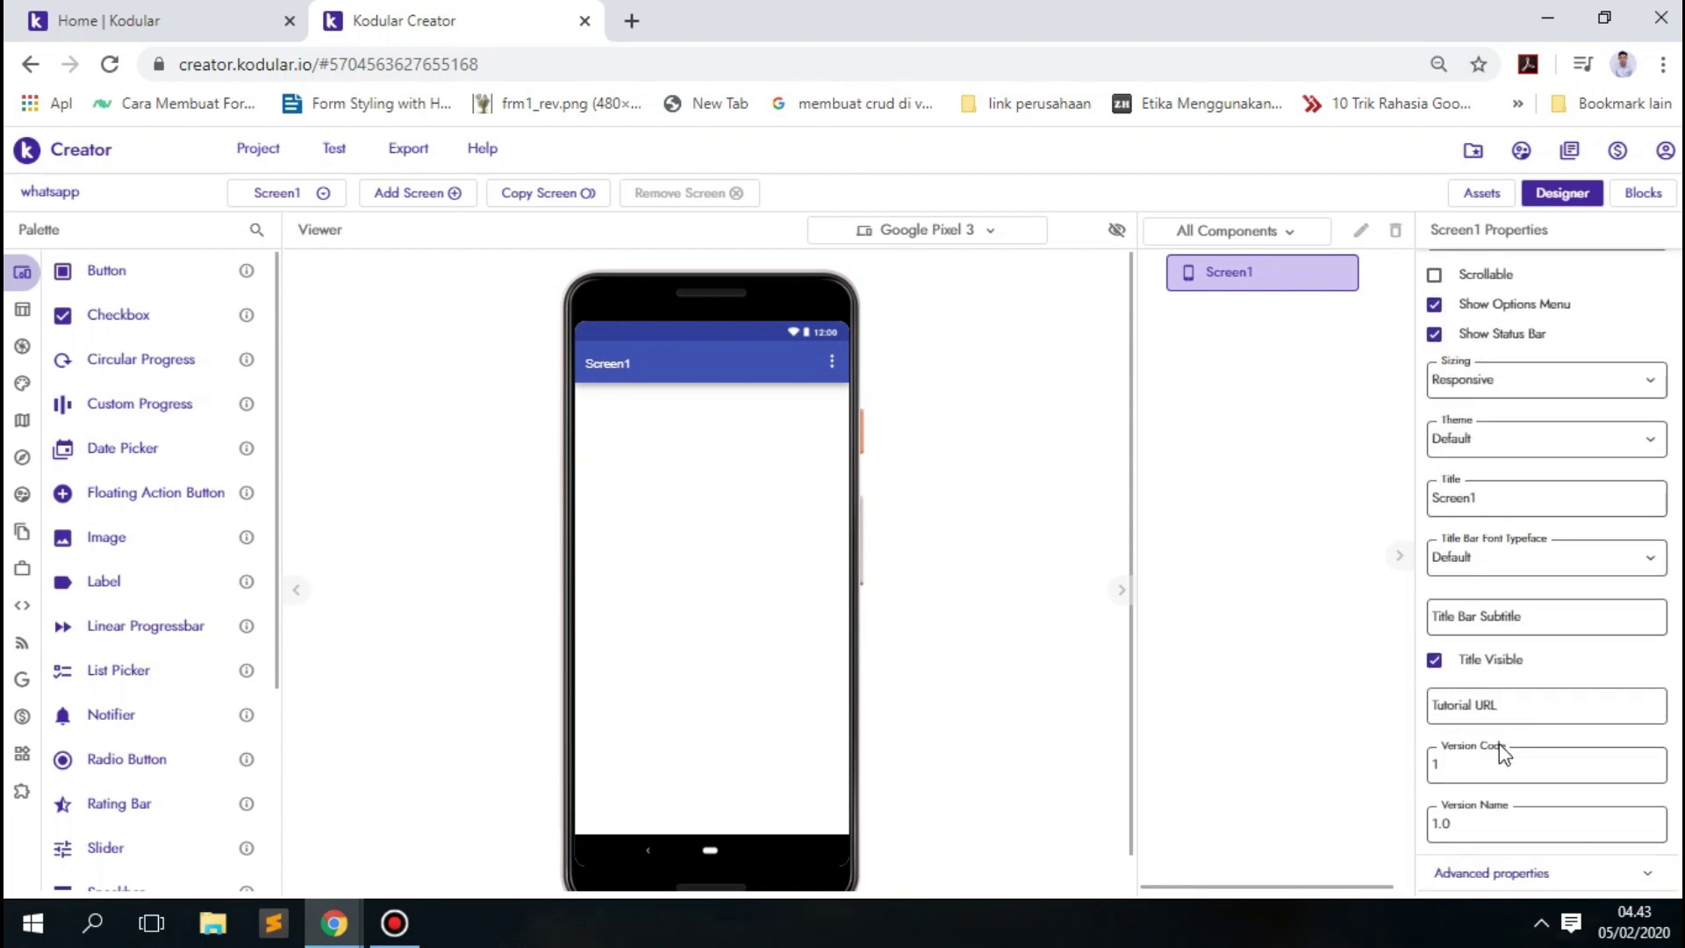
scroll(1503, 752, up, 2)
scroll(1506, 742, up, 2)
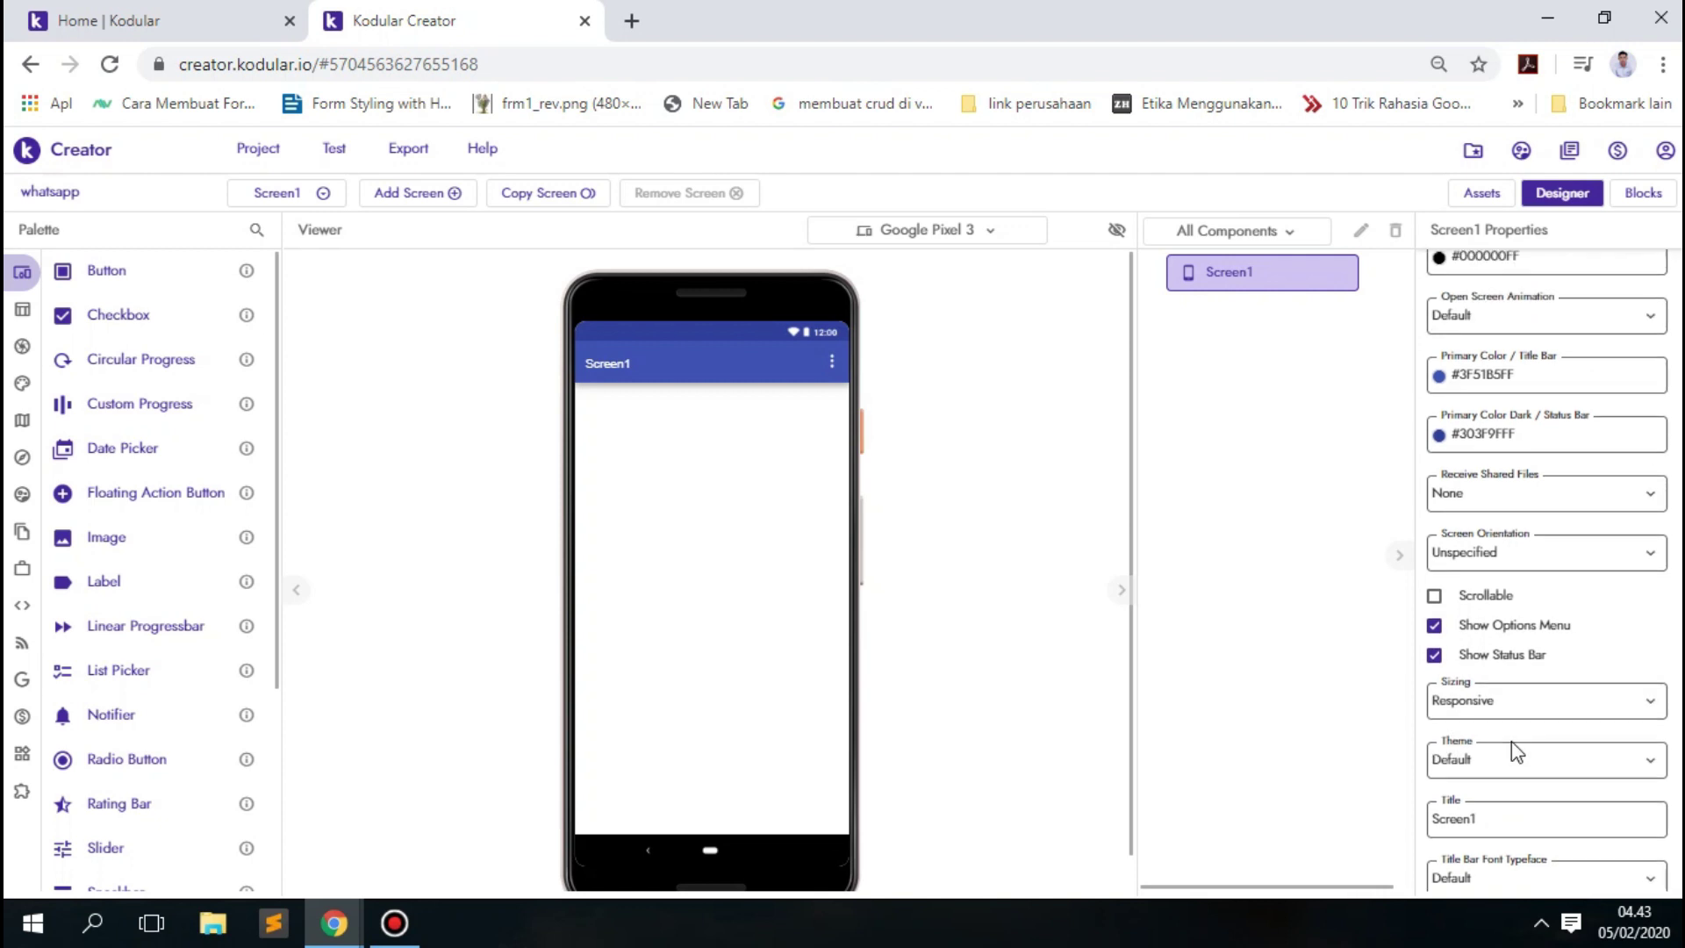
scroll(1511, 748, down, 4)
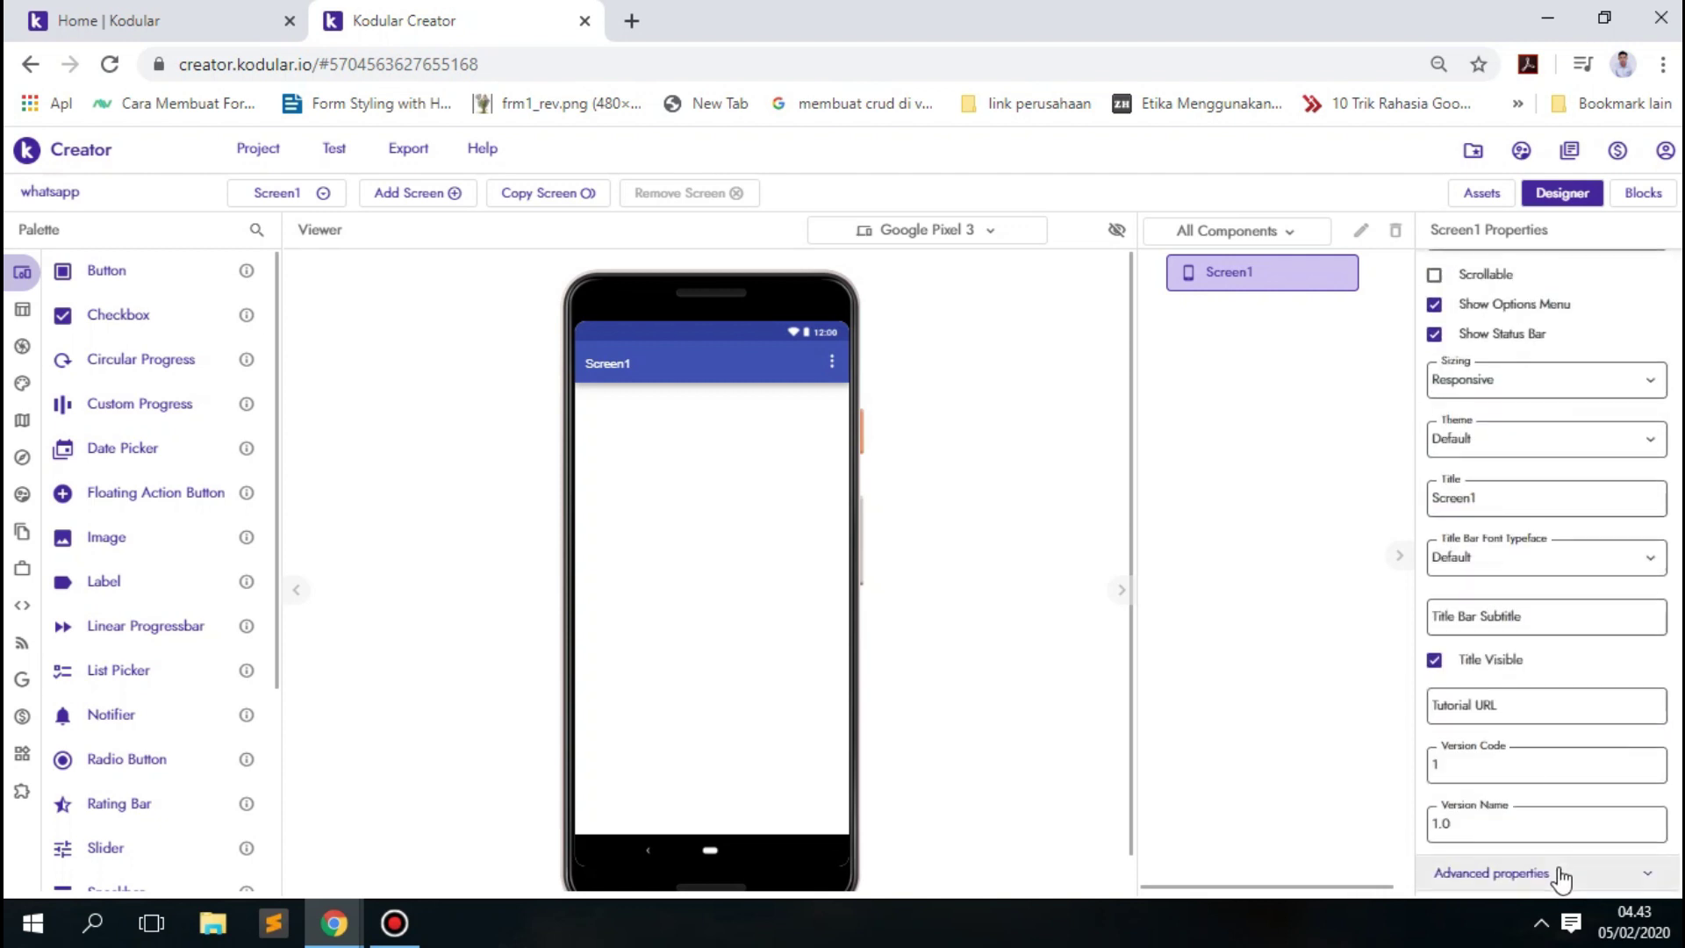
double_click(1485, 497)
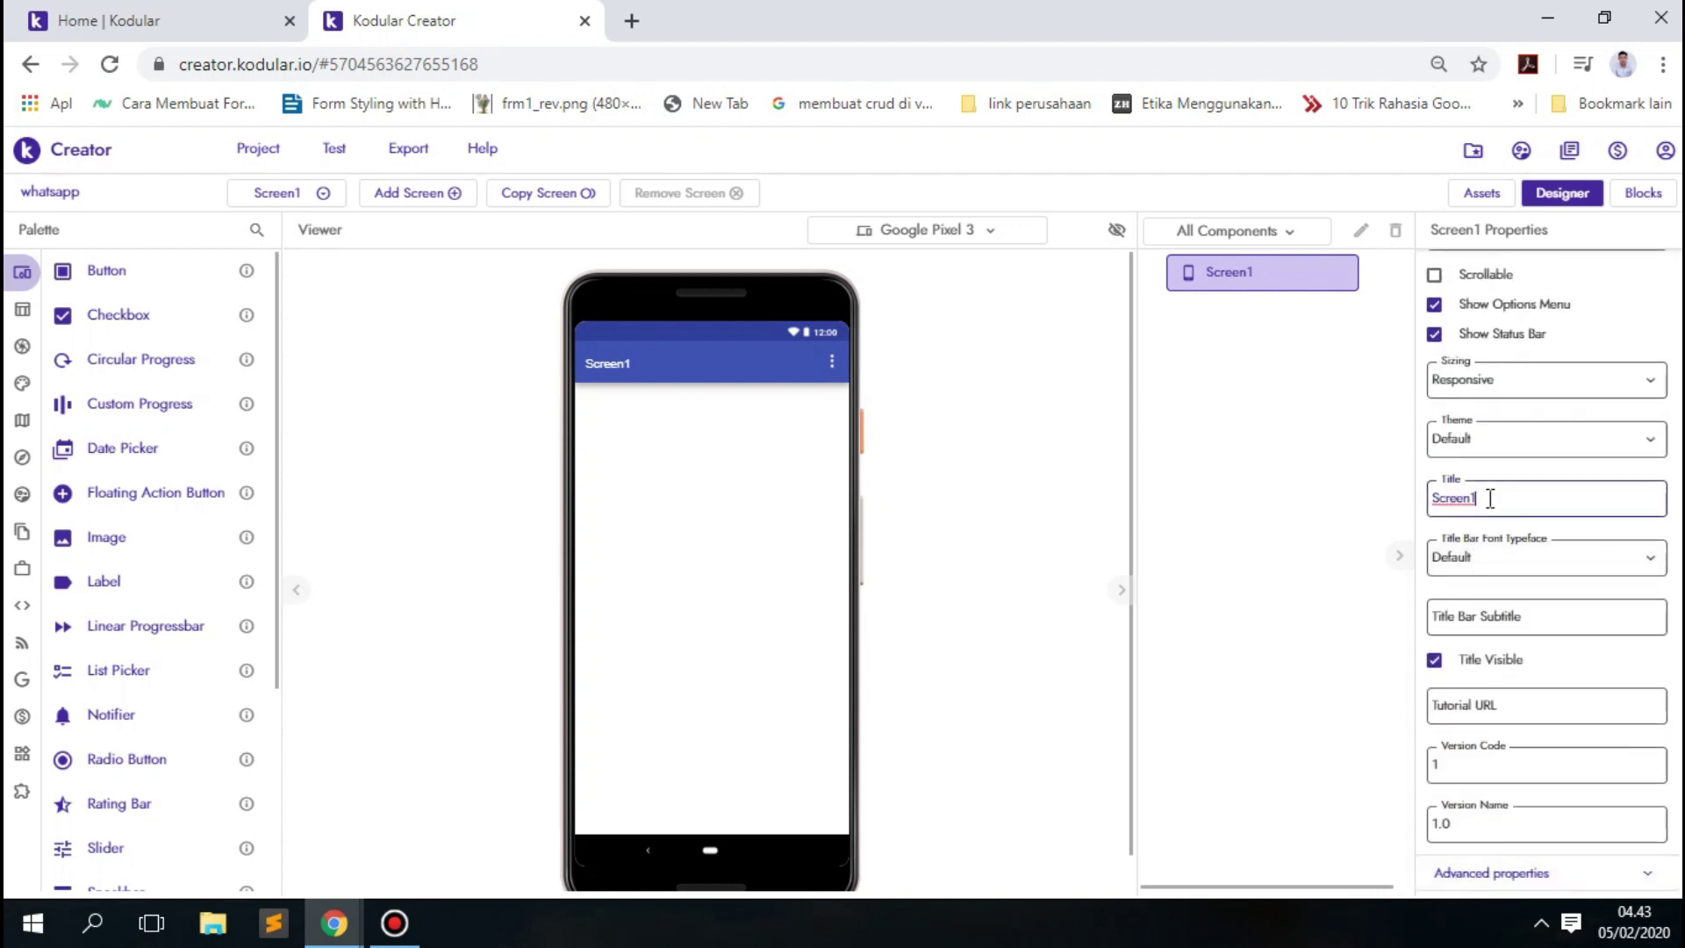
text(W)
click(1423, 532)
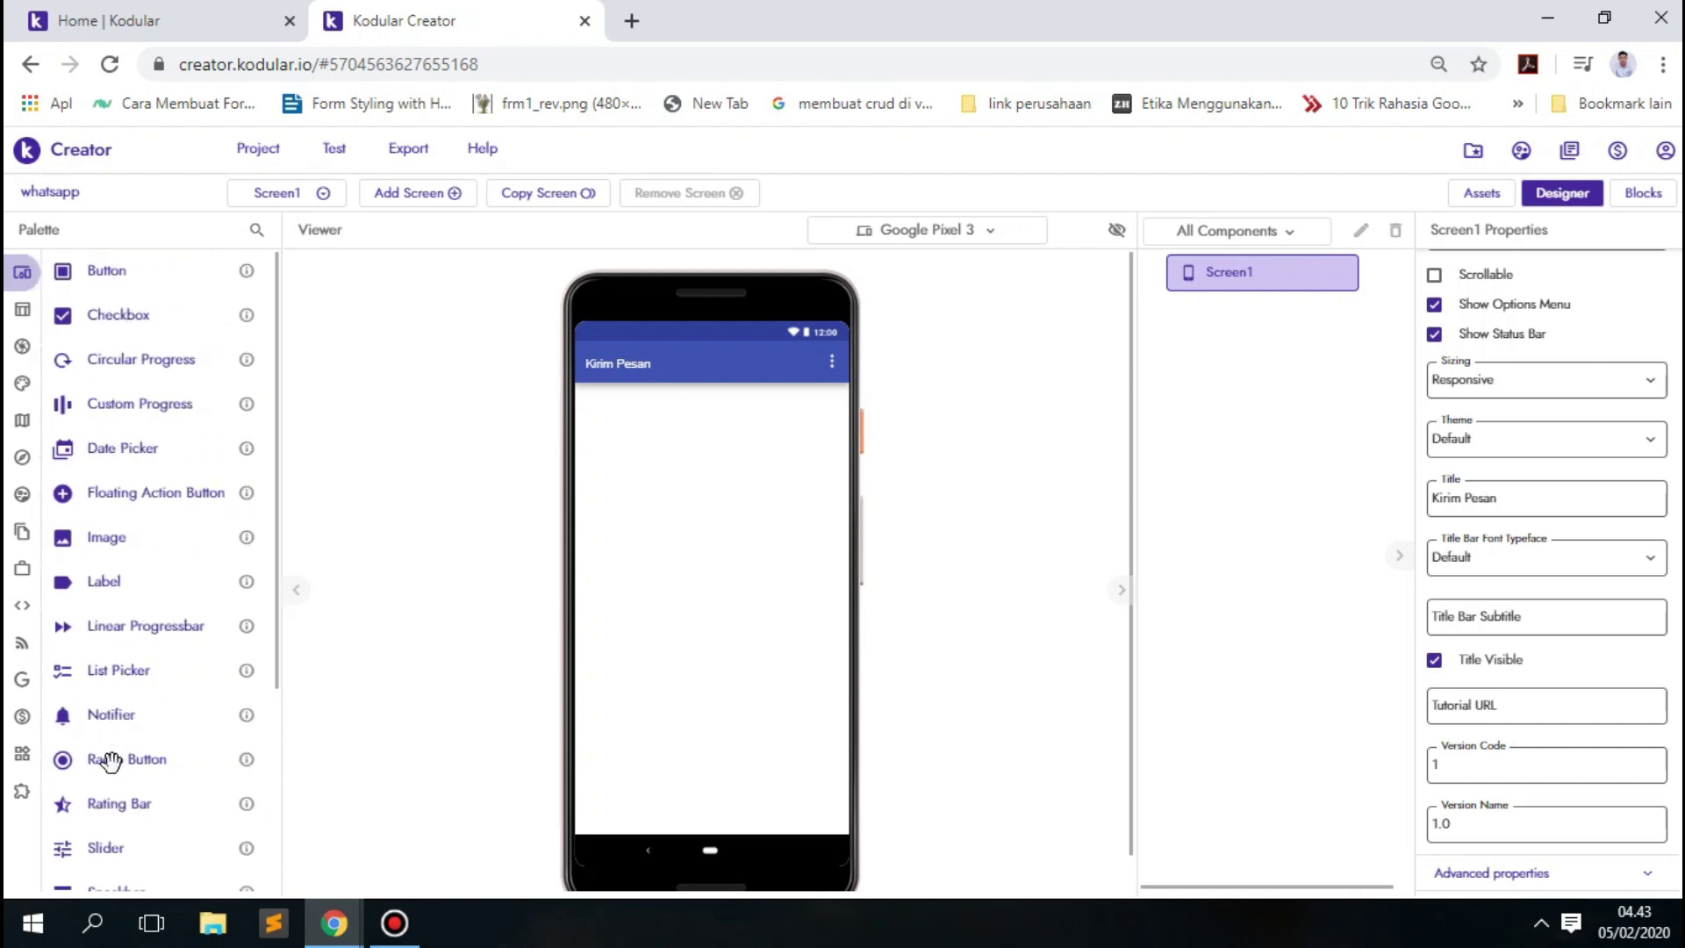
Add a Text Box to Screen1 and make it multiline.
scroll(96, 677, down, 2)
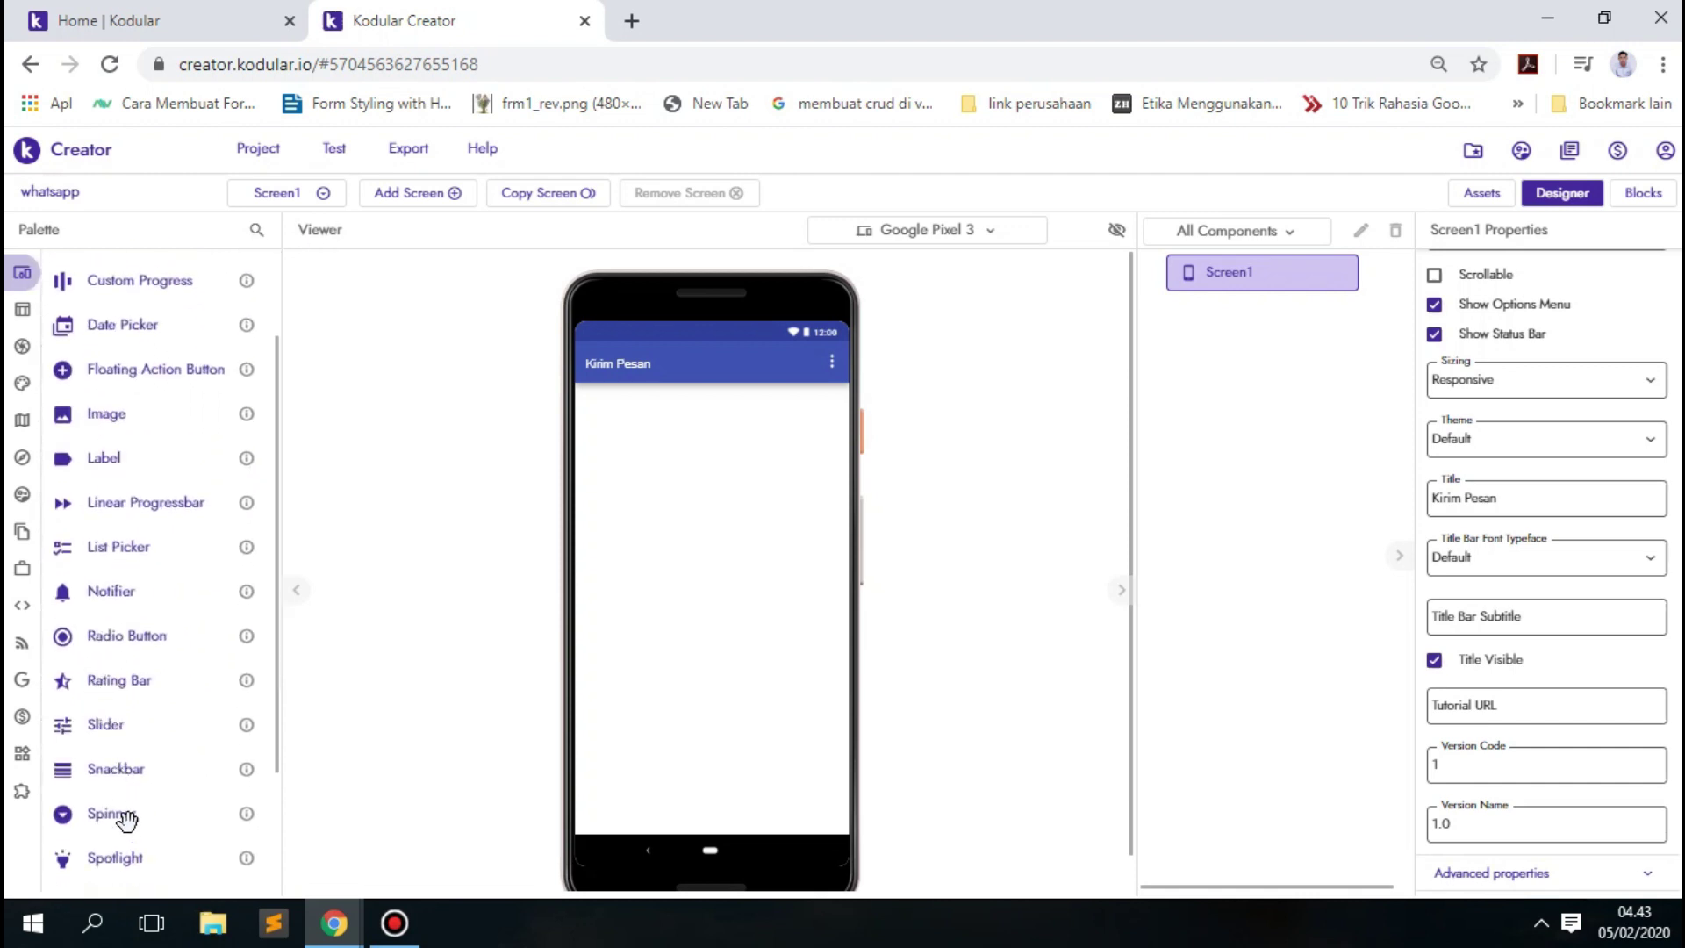
scroll(117, 763, down, 2)
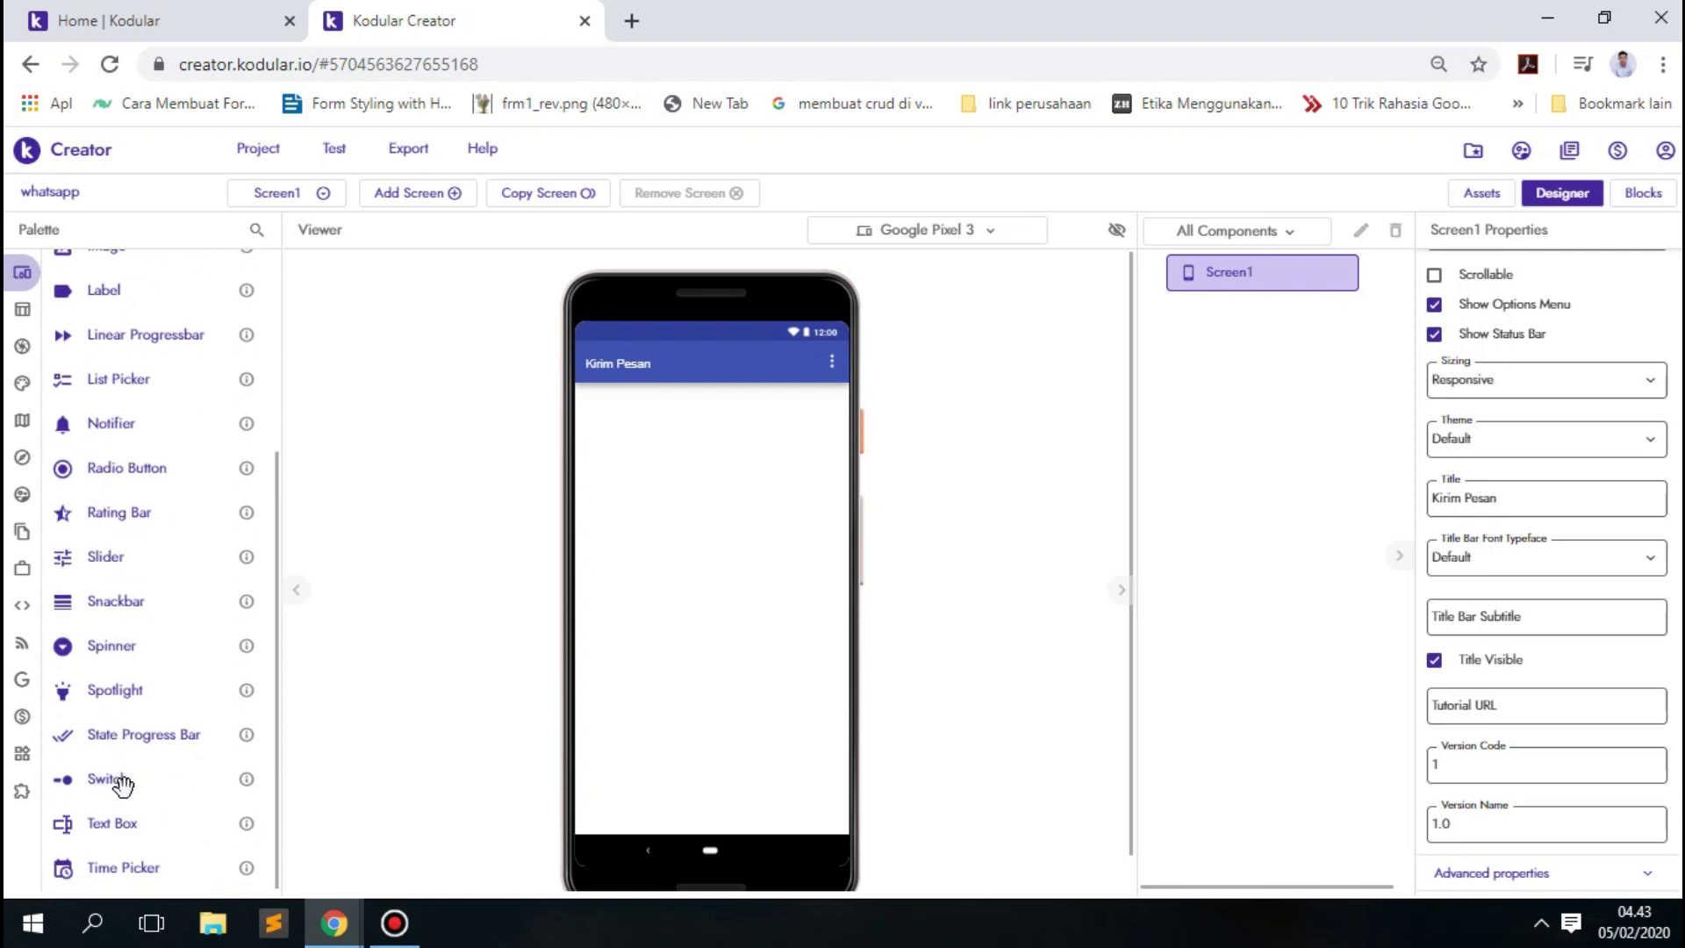
drag(133, 831, 663, 481)
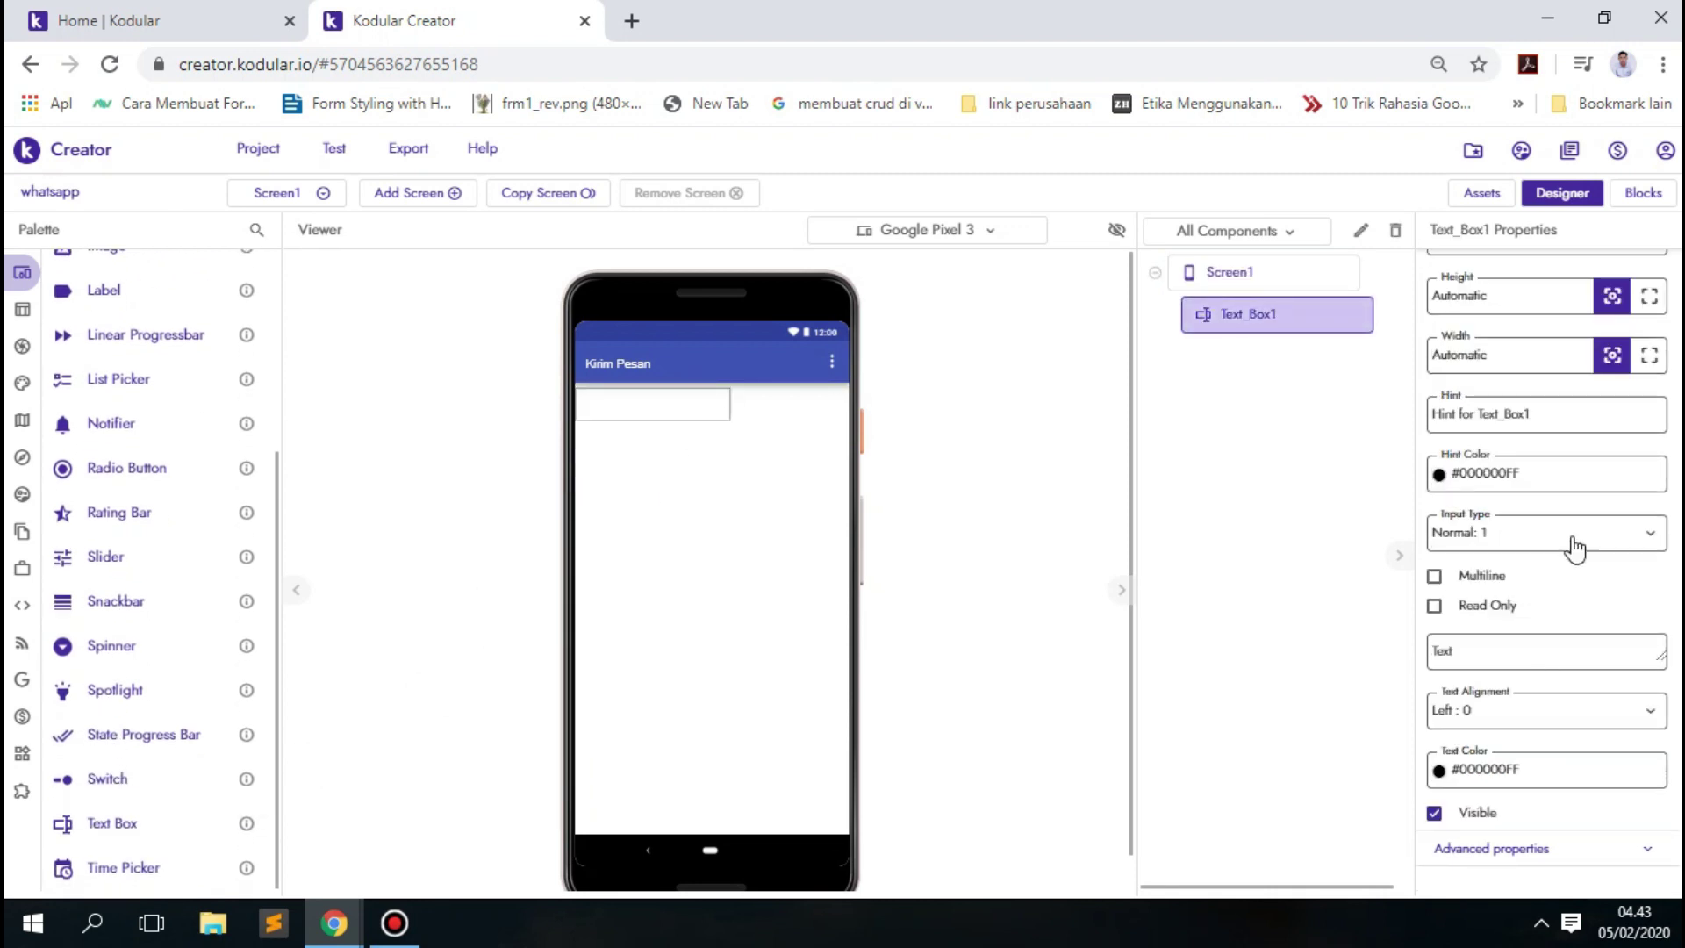
click(1475, 576)
Size the text box to 30% height and 95% width.
click(1648, 354)
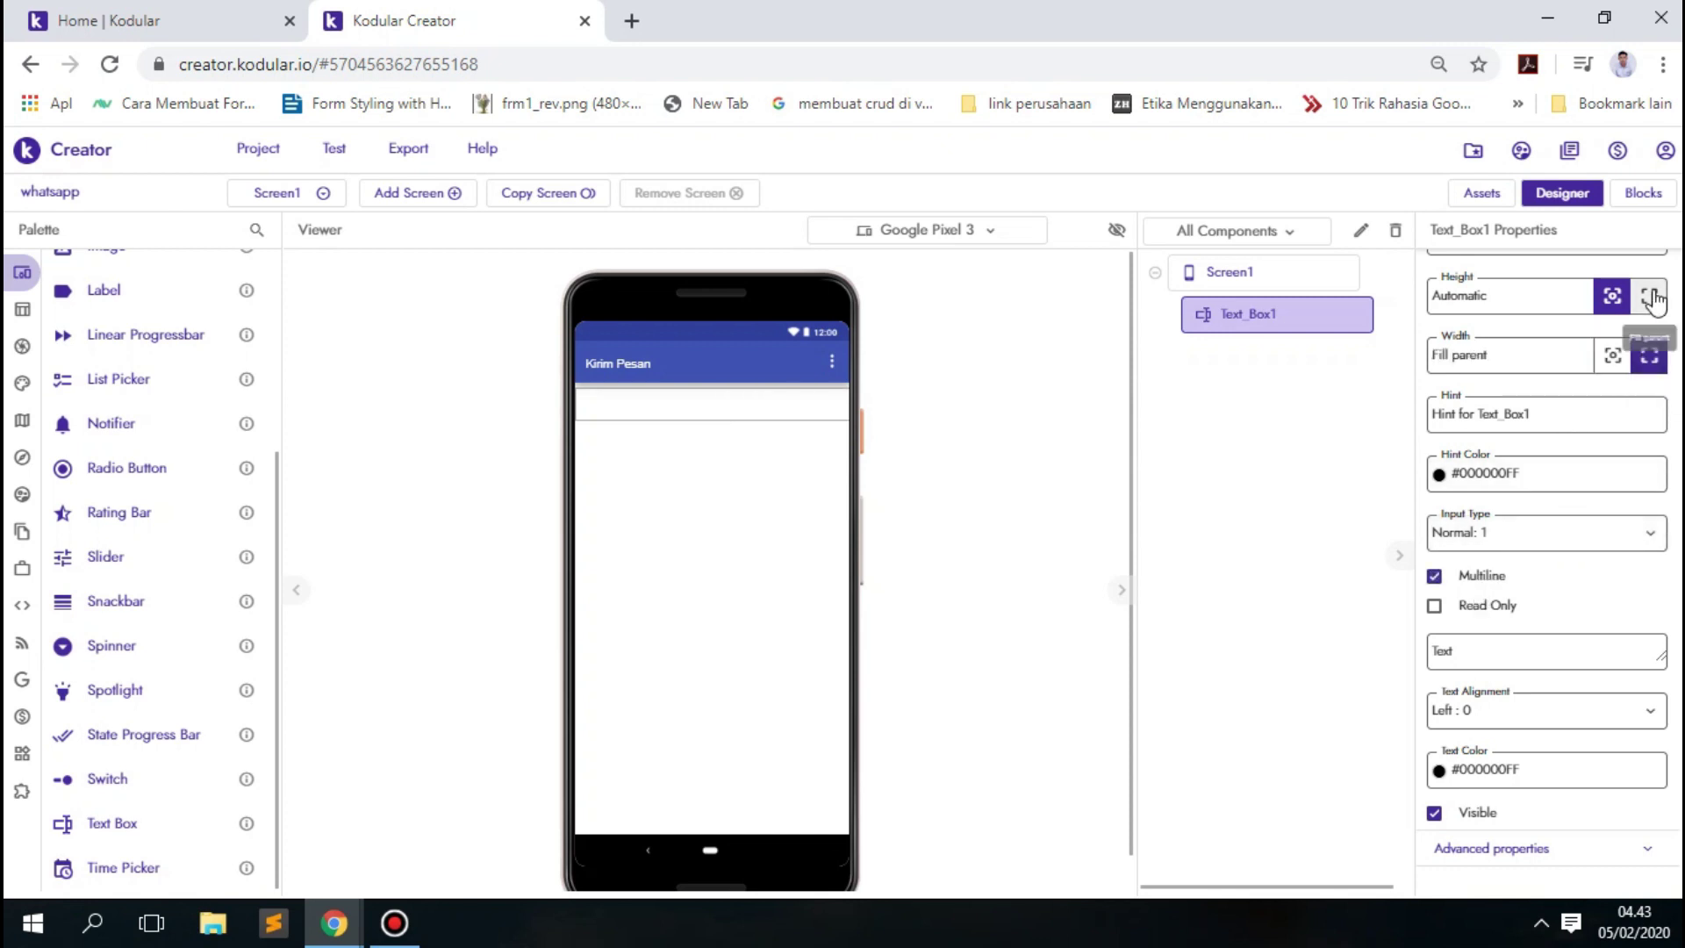
double_click(1557, 314)
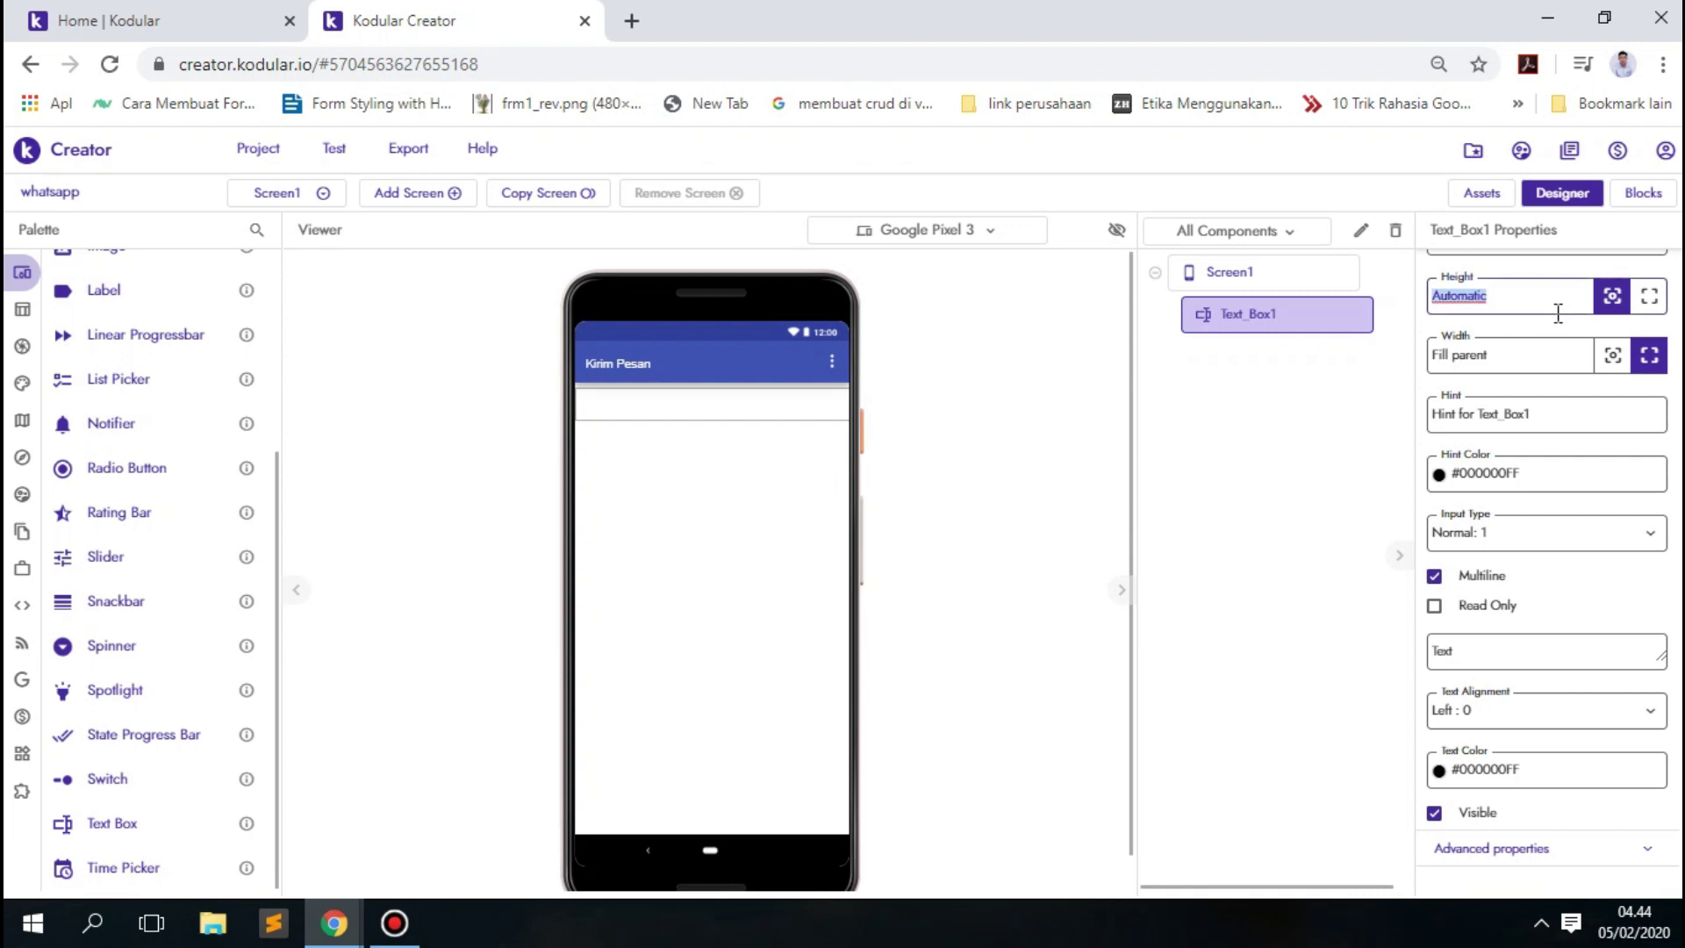
text(30)
key(Return)
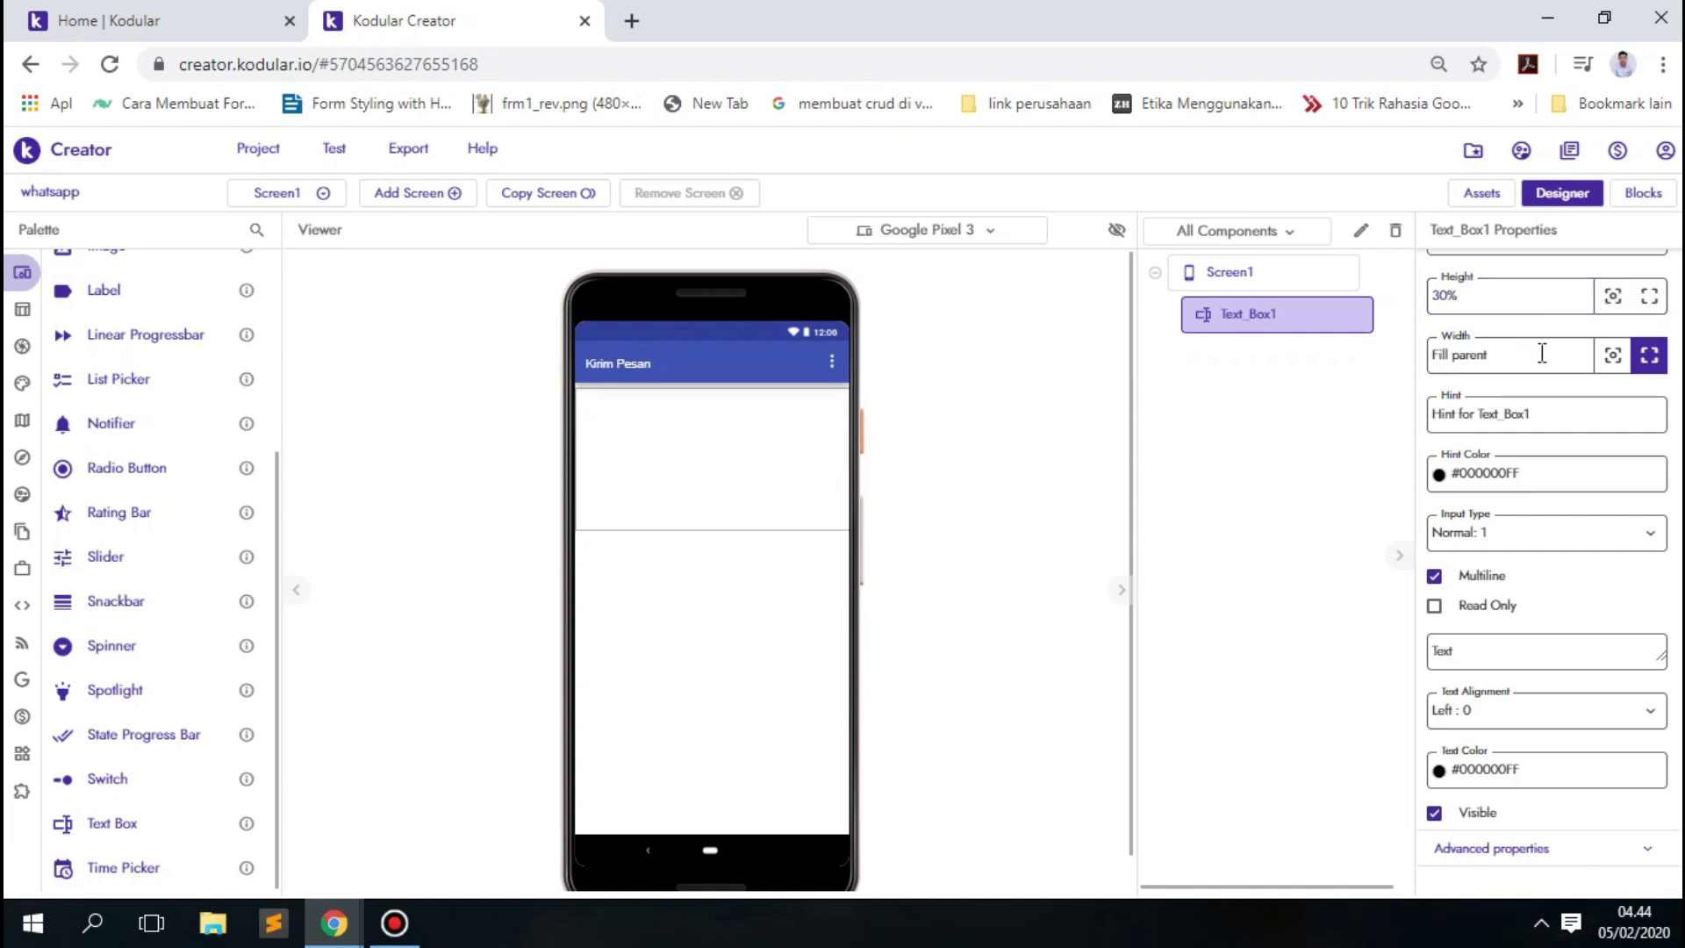
double_click(1579, 355)
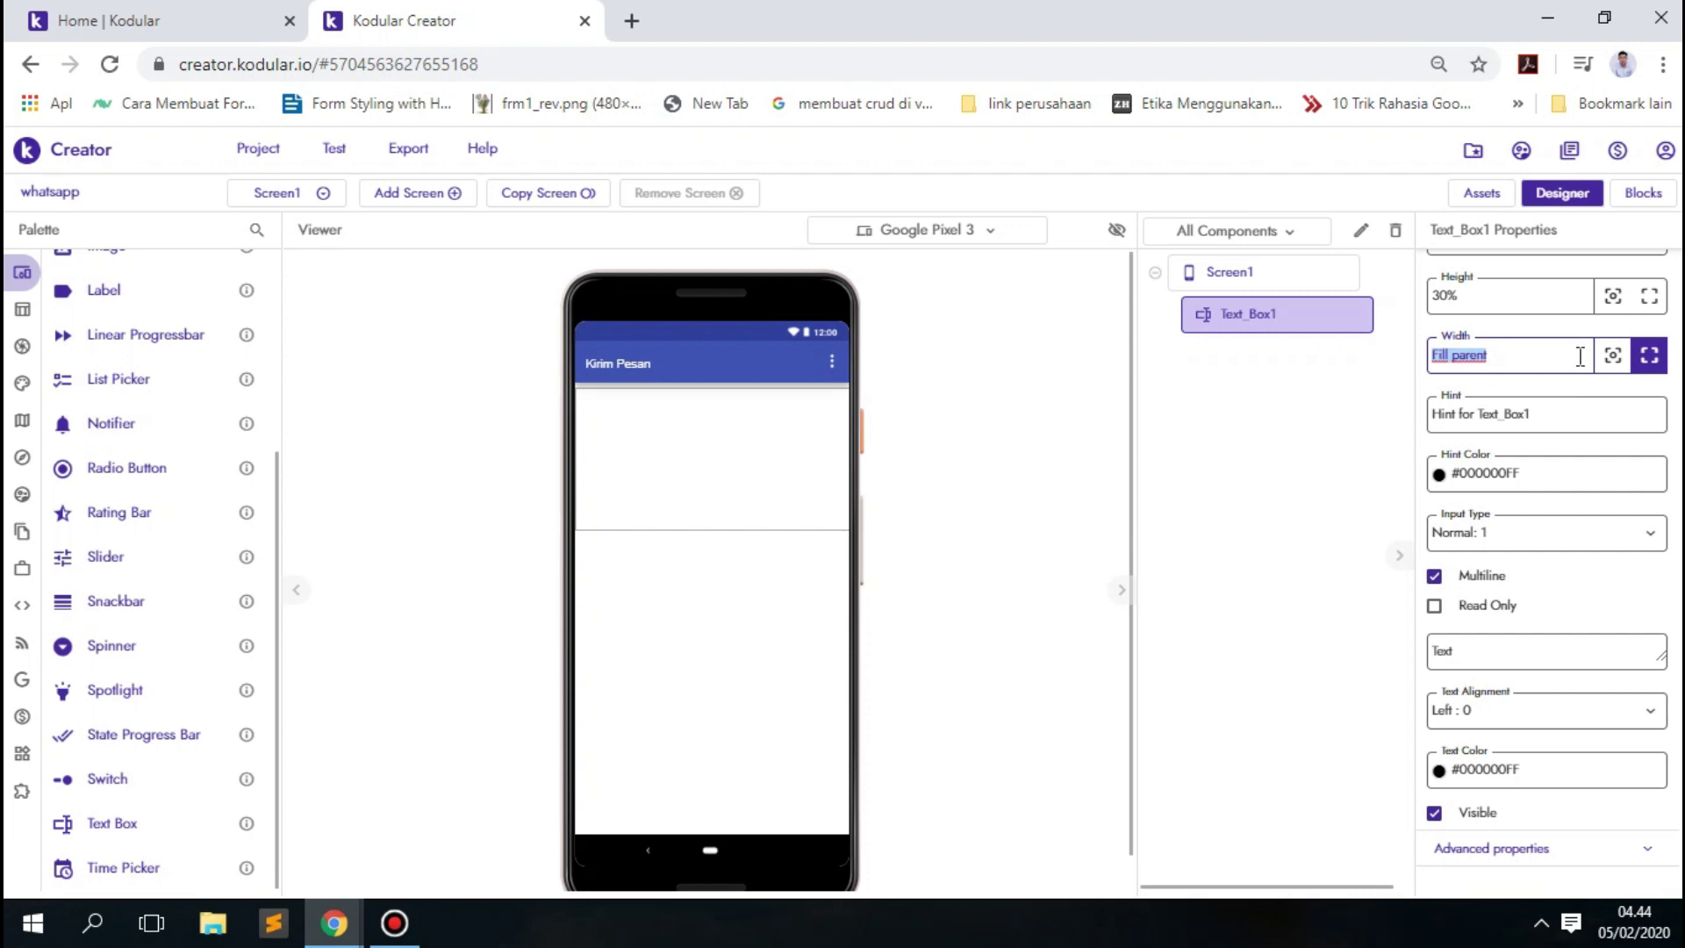
text(95)
key(Return)
Set Screen1's Align Horizontal to Center : 3 so the text box is centred.
click(783, 762)
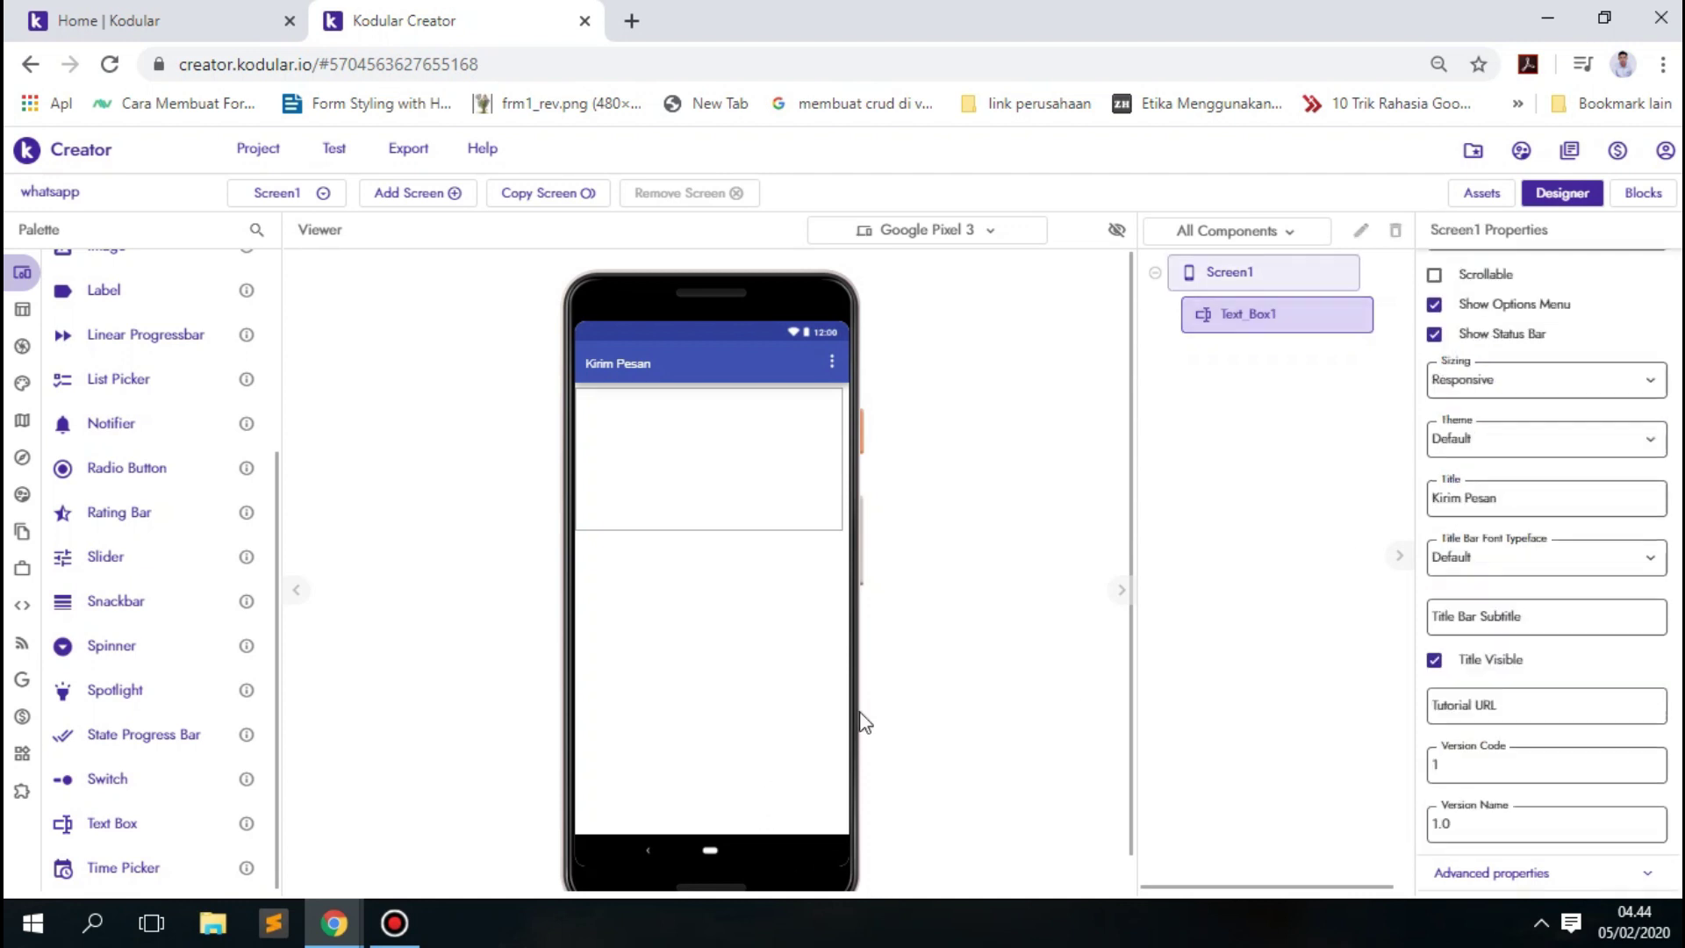
scroll(1539, 378, up, 5)
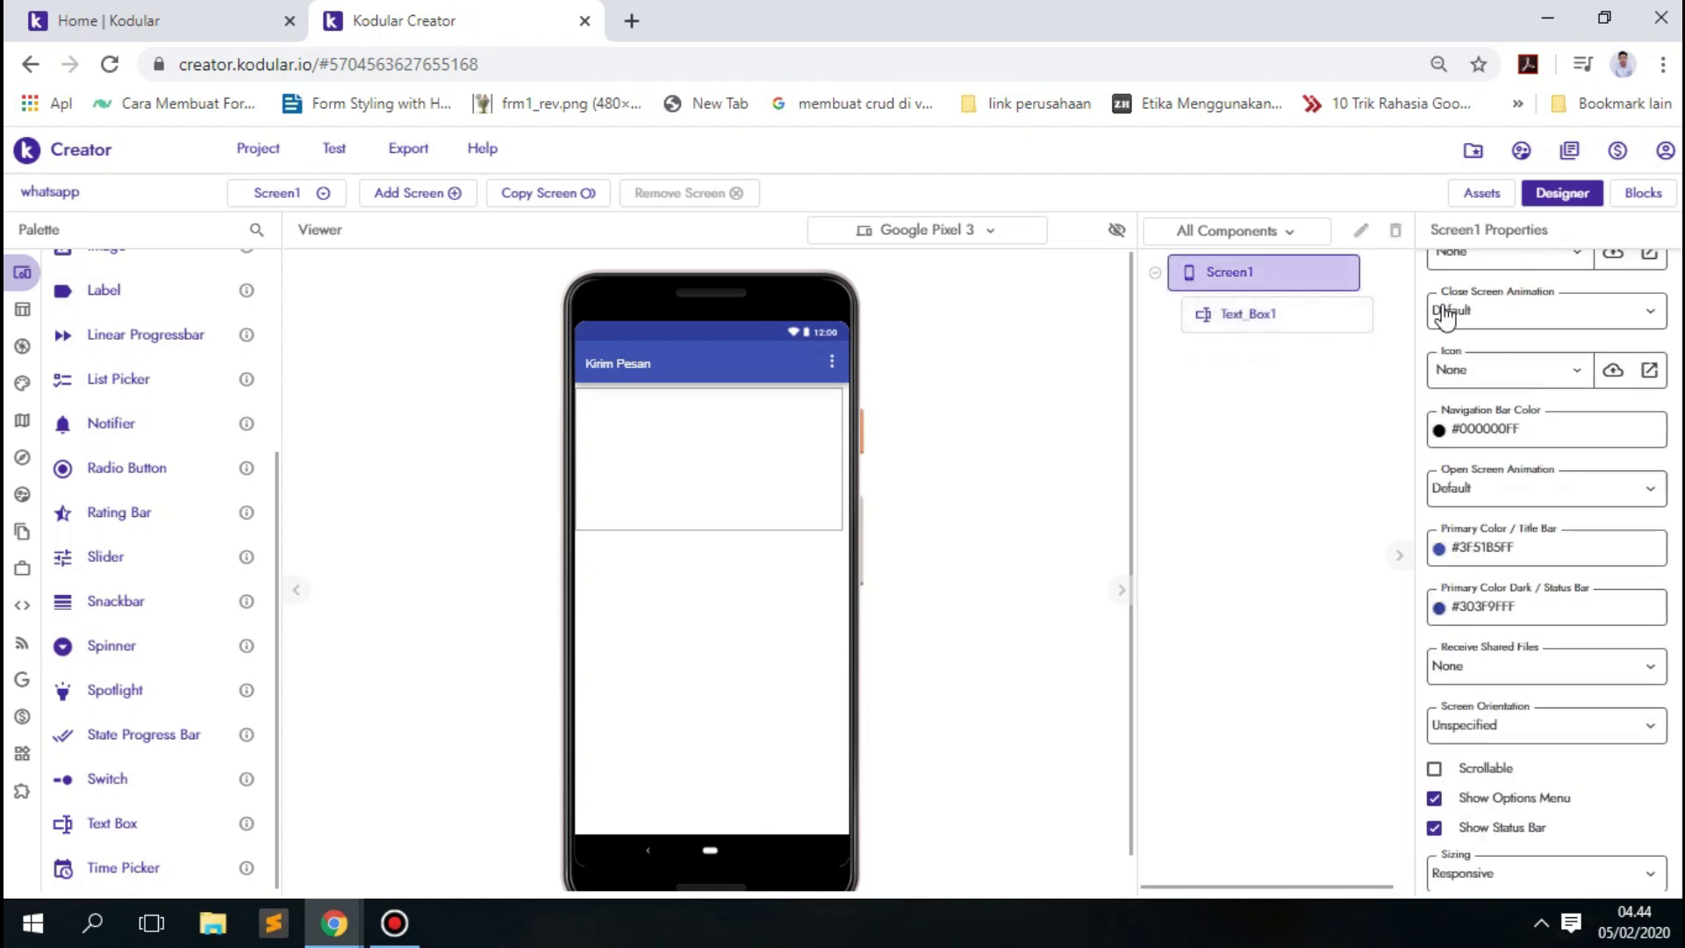
scroll(1492, 351, up, 5)
scroll(1536, 395, up, 1)
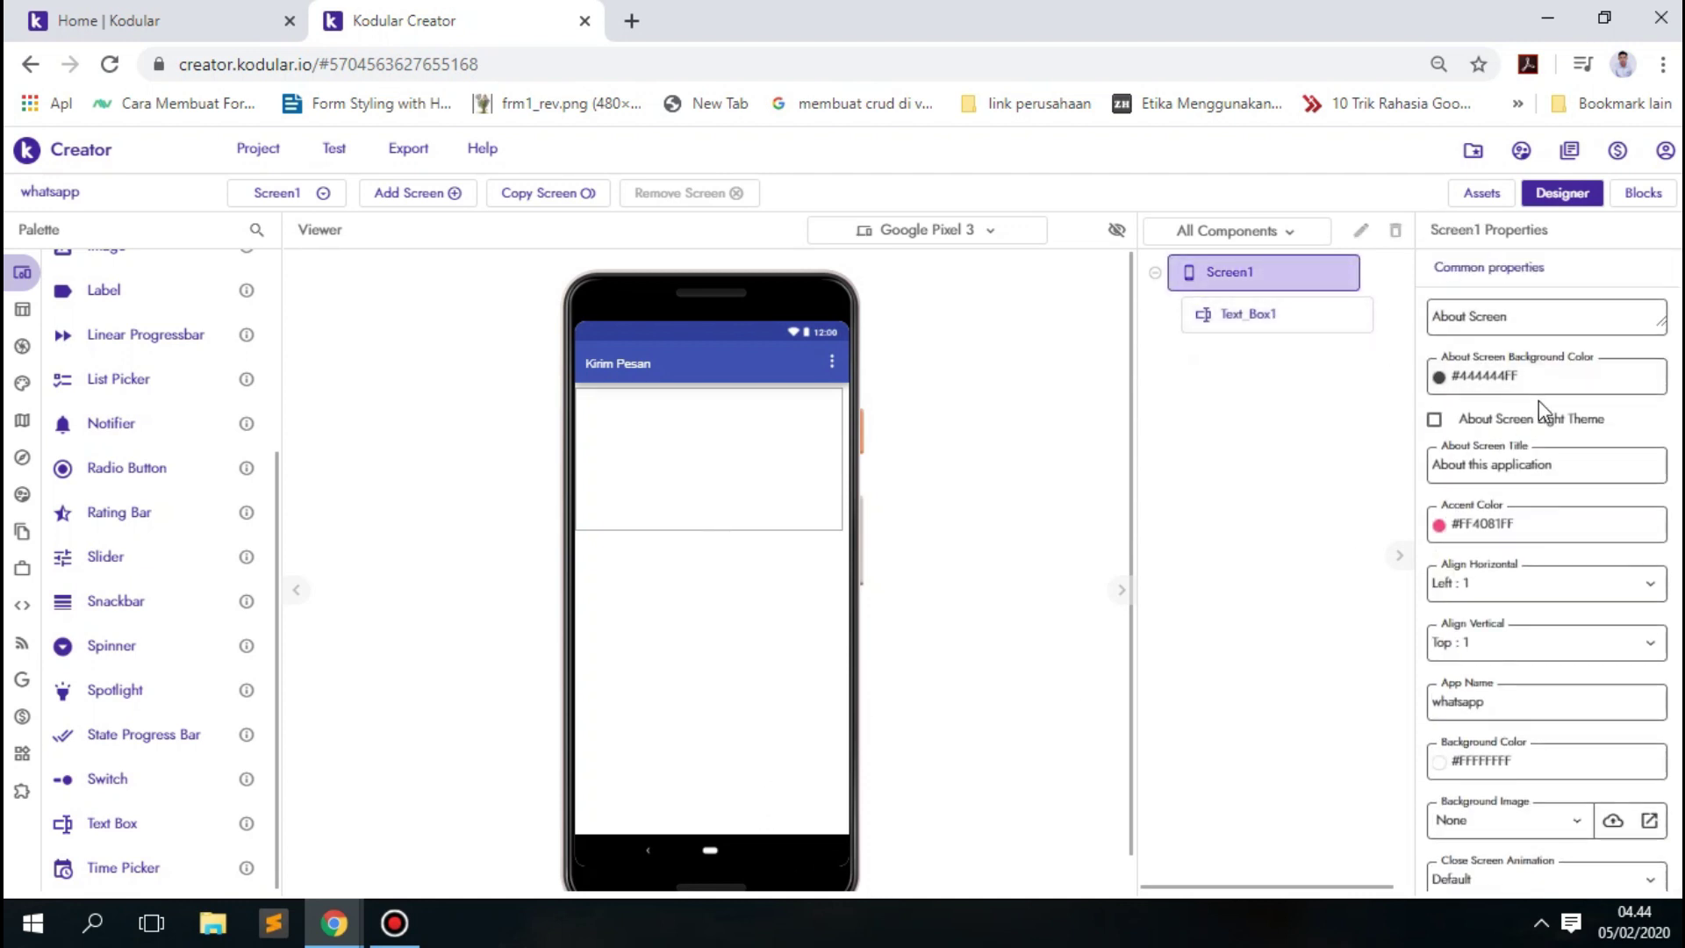
click(1535, 583)
click(1484, 658)
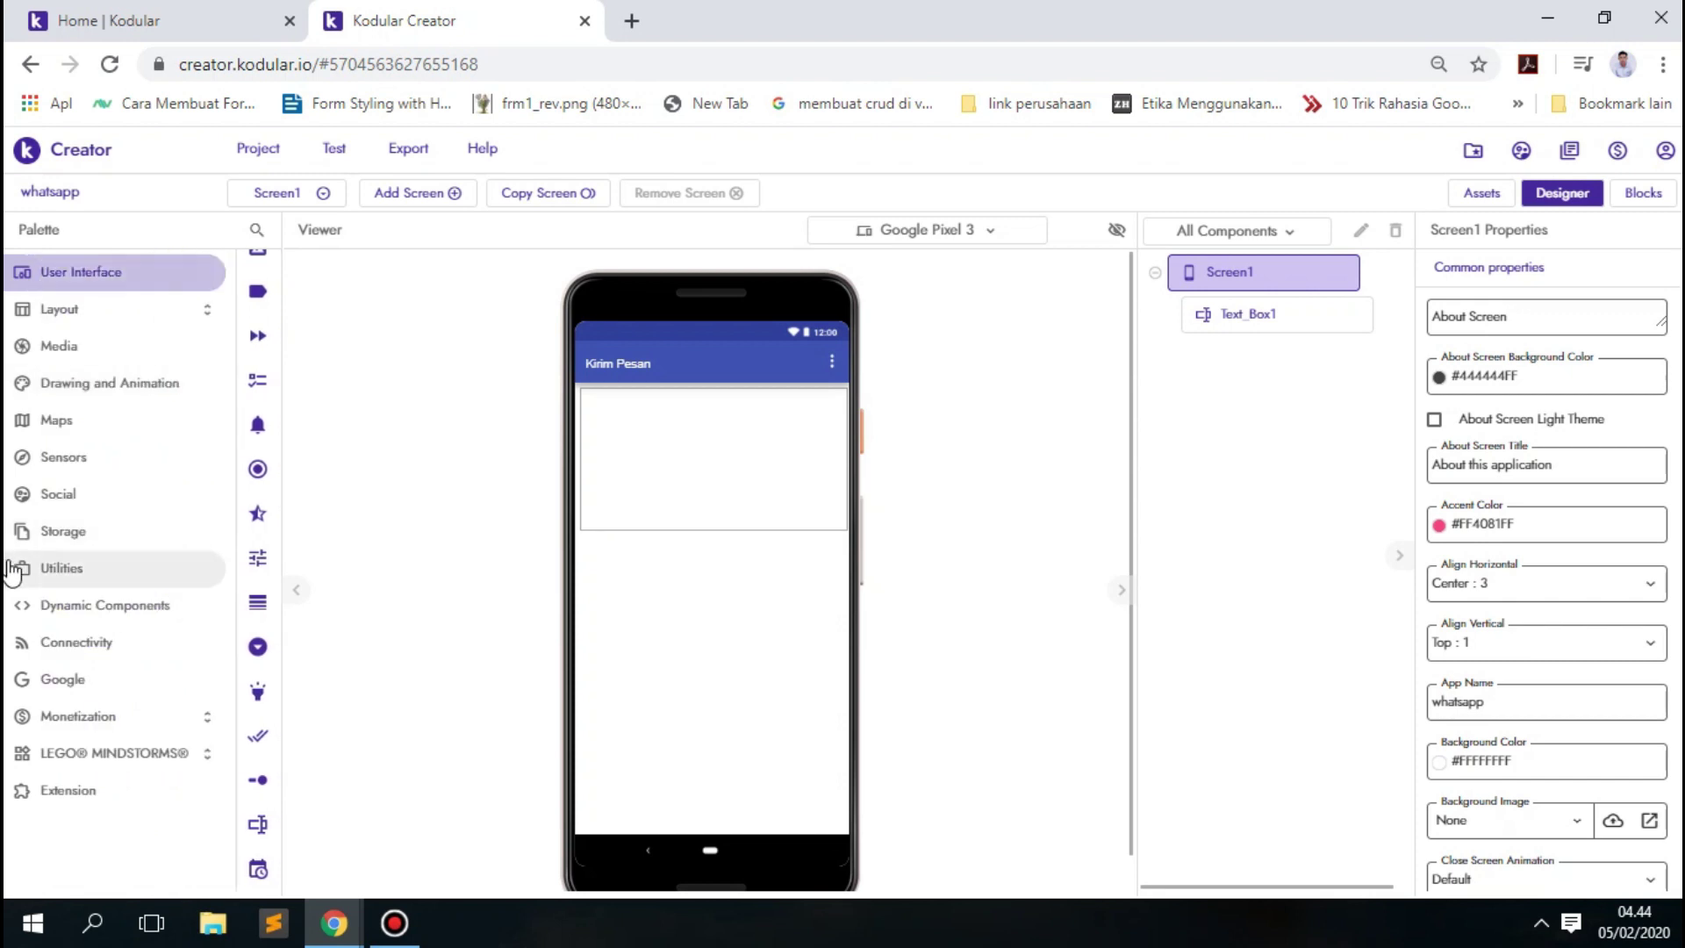
mouse_move(21, 526)
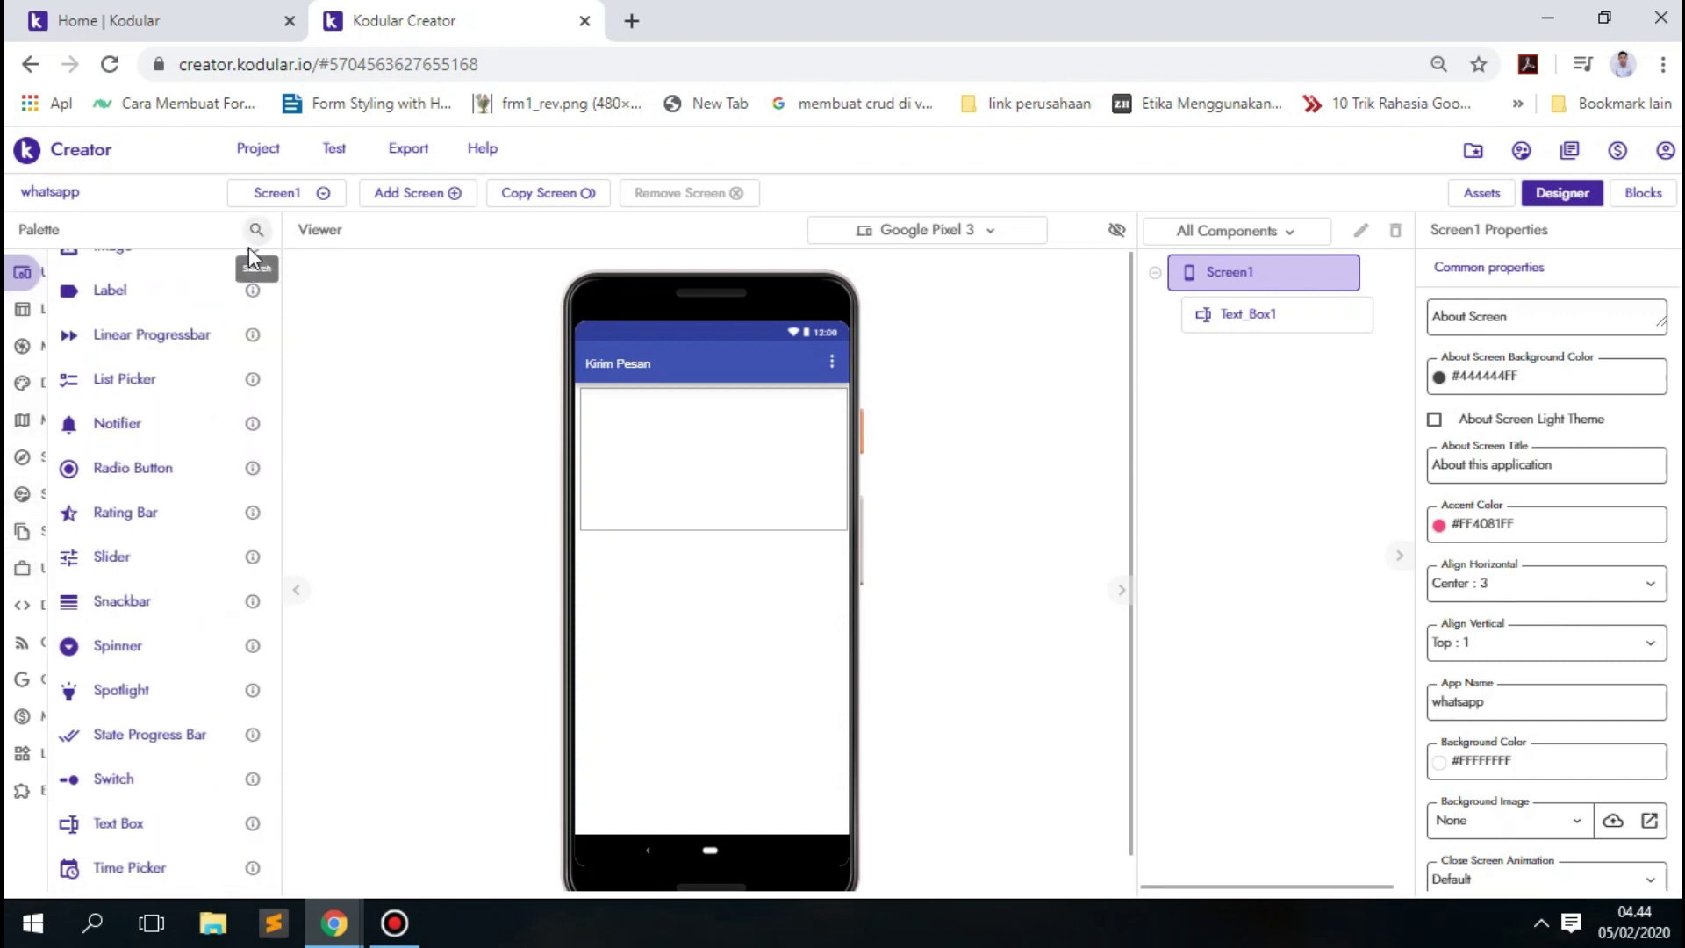
scroll(113, 491, up, 3)
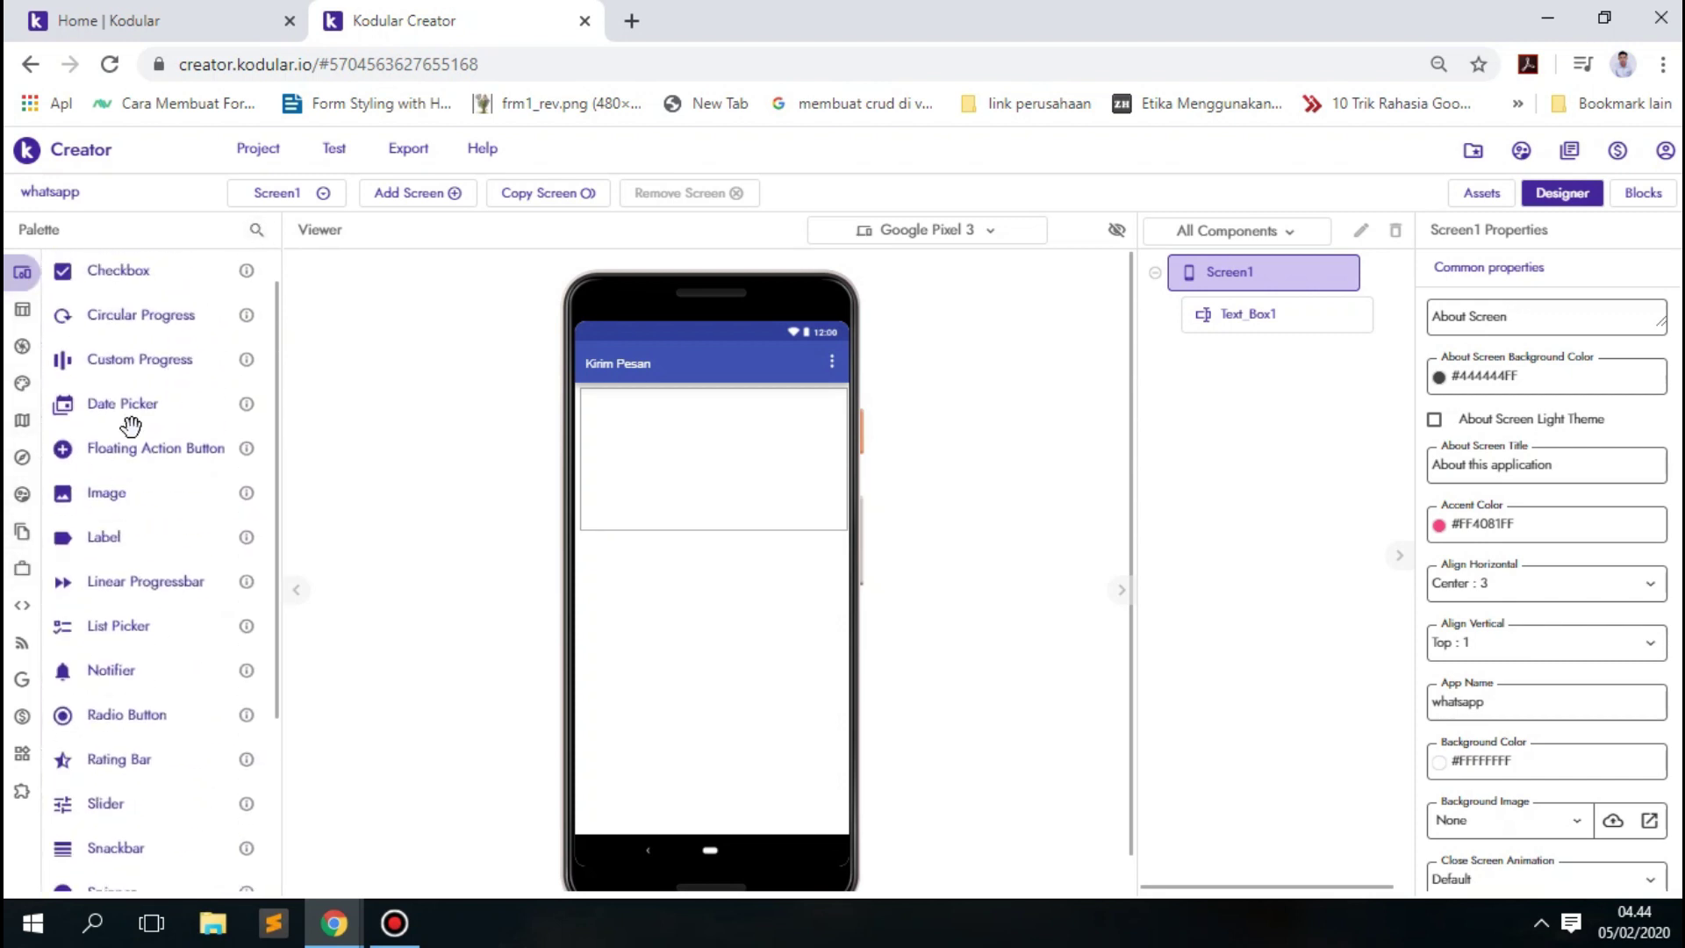
scroll(98, 544, down, 3)
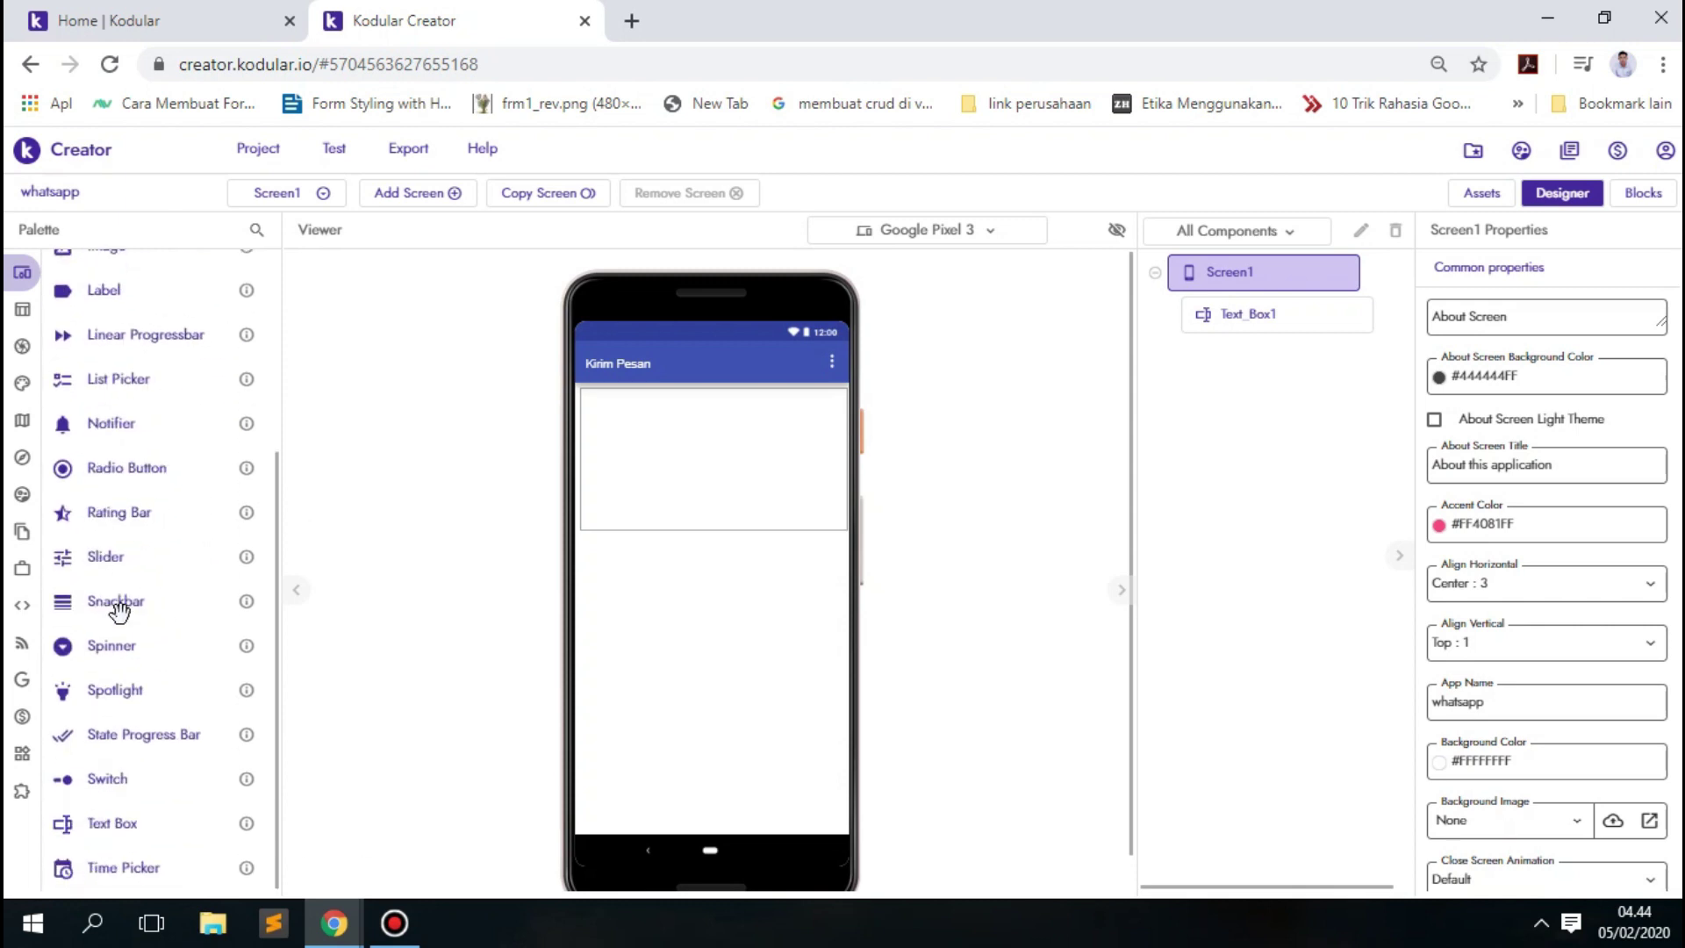
scroll(168, 790, up, 3)
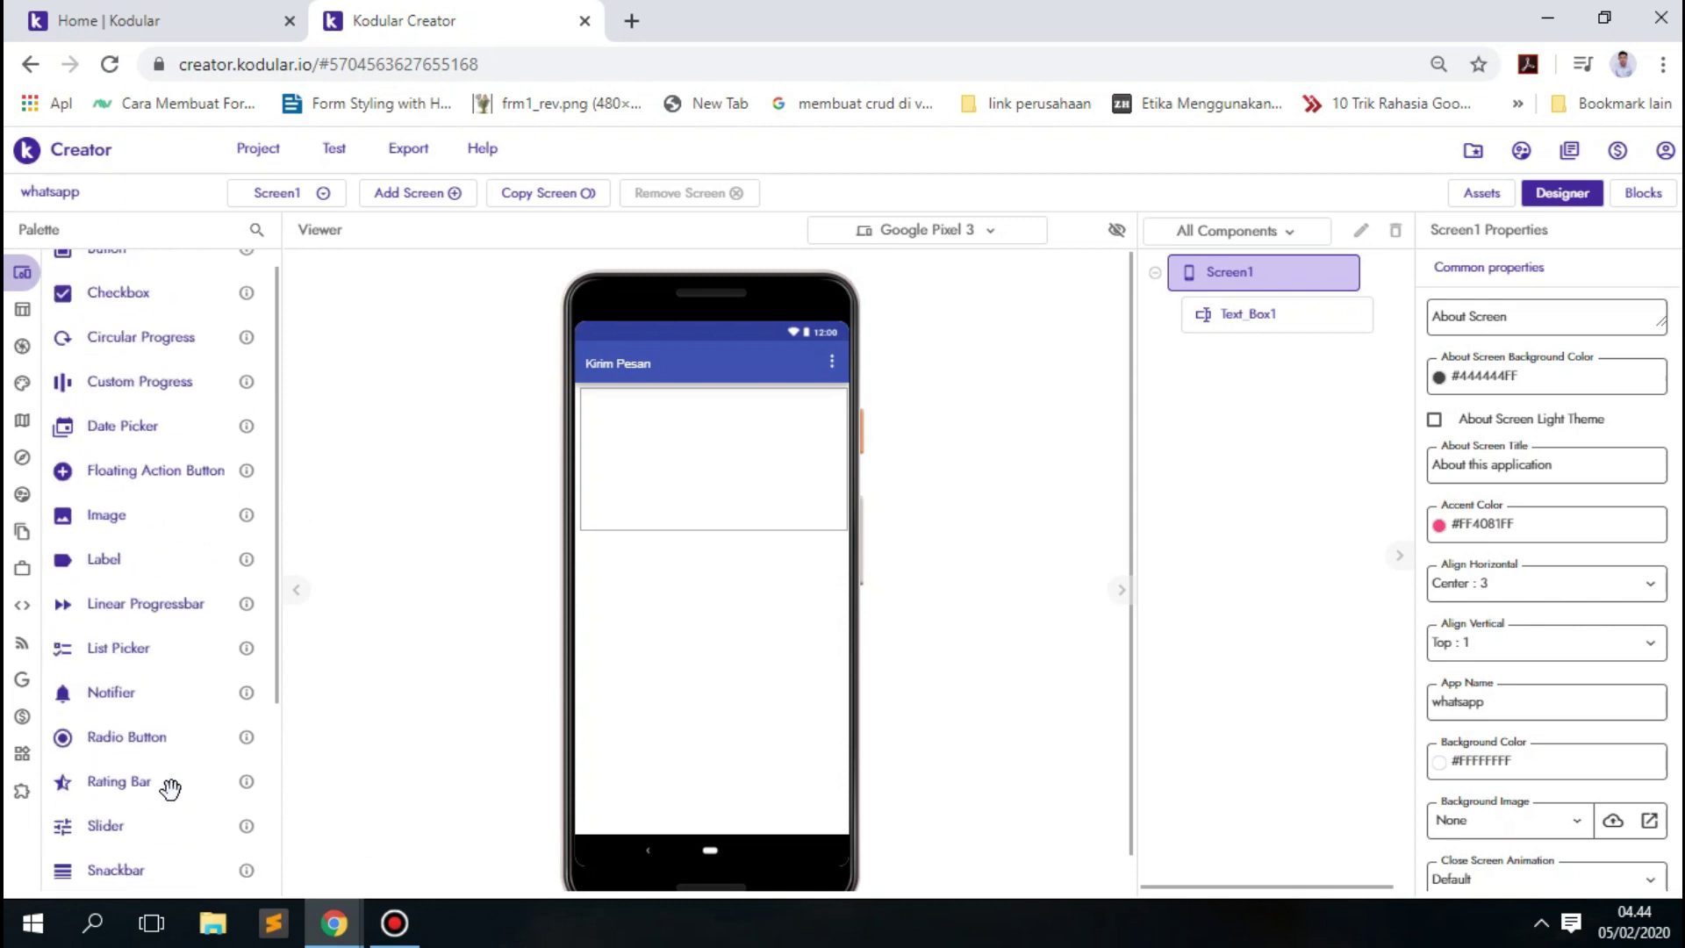
Add a button below the text box, sized 10% high and 98% wide.
drag(105, 272, 679, 579)
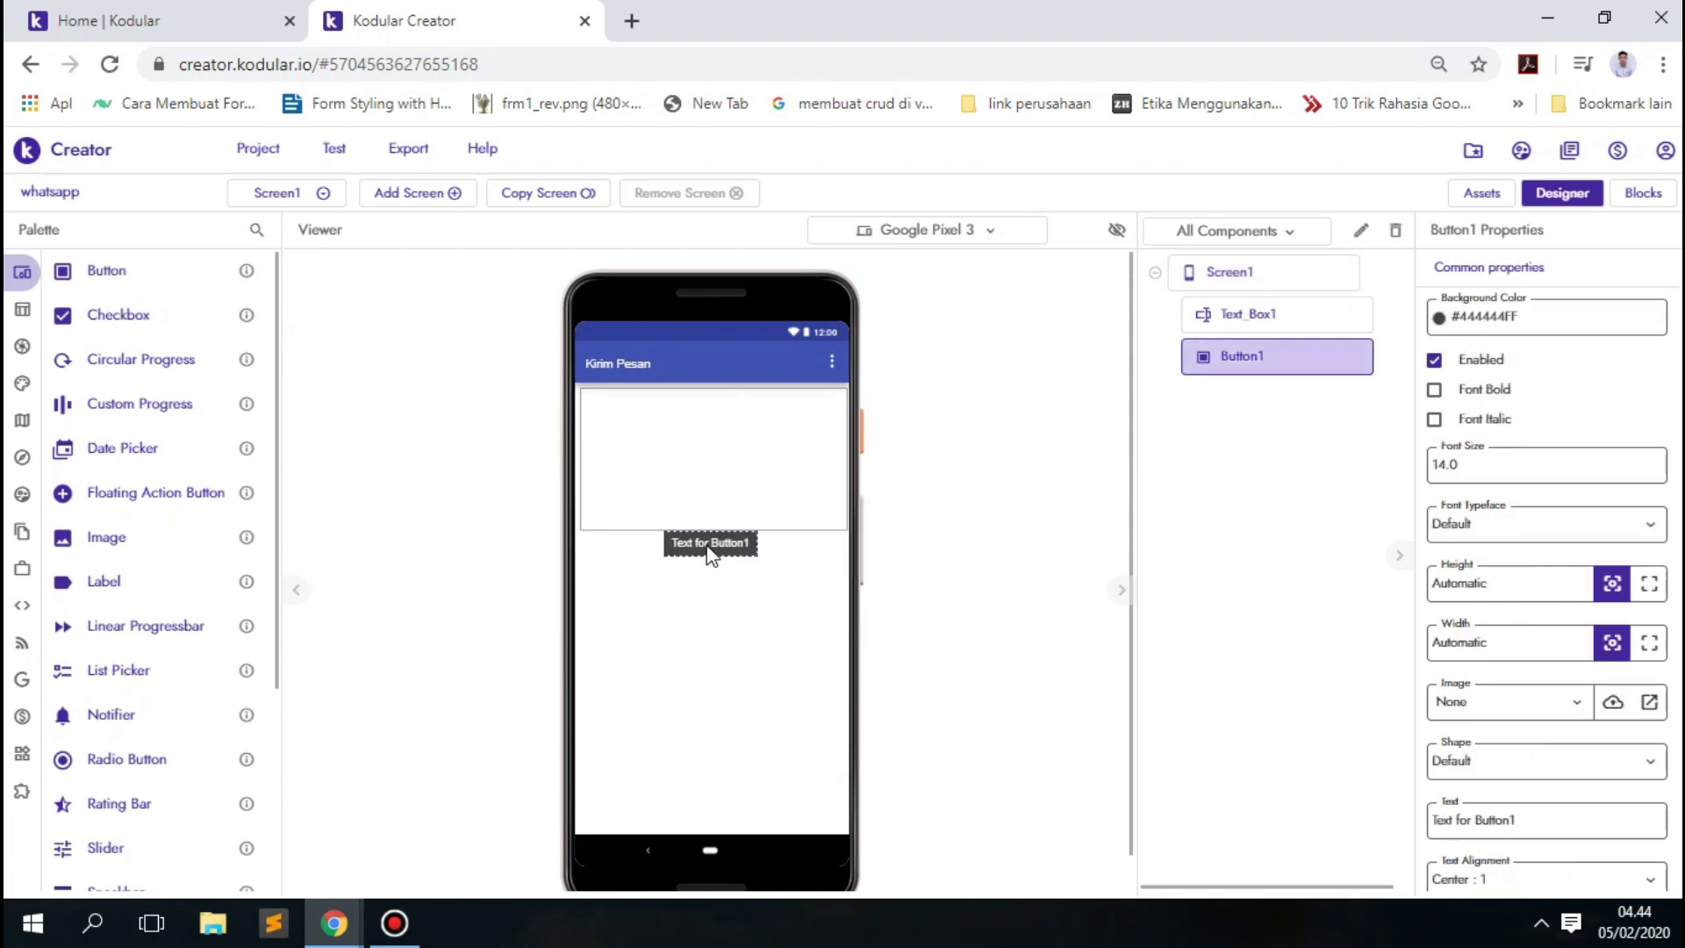
click(1511, 580)
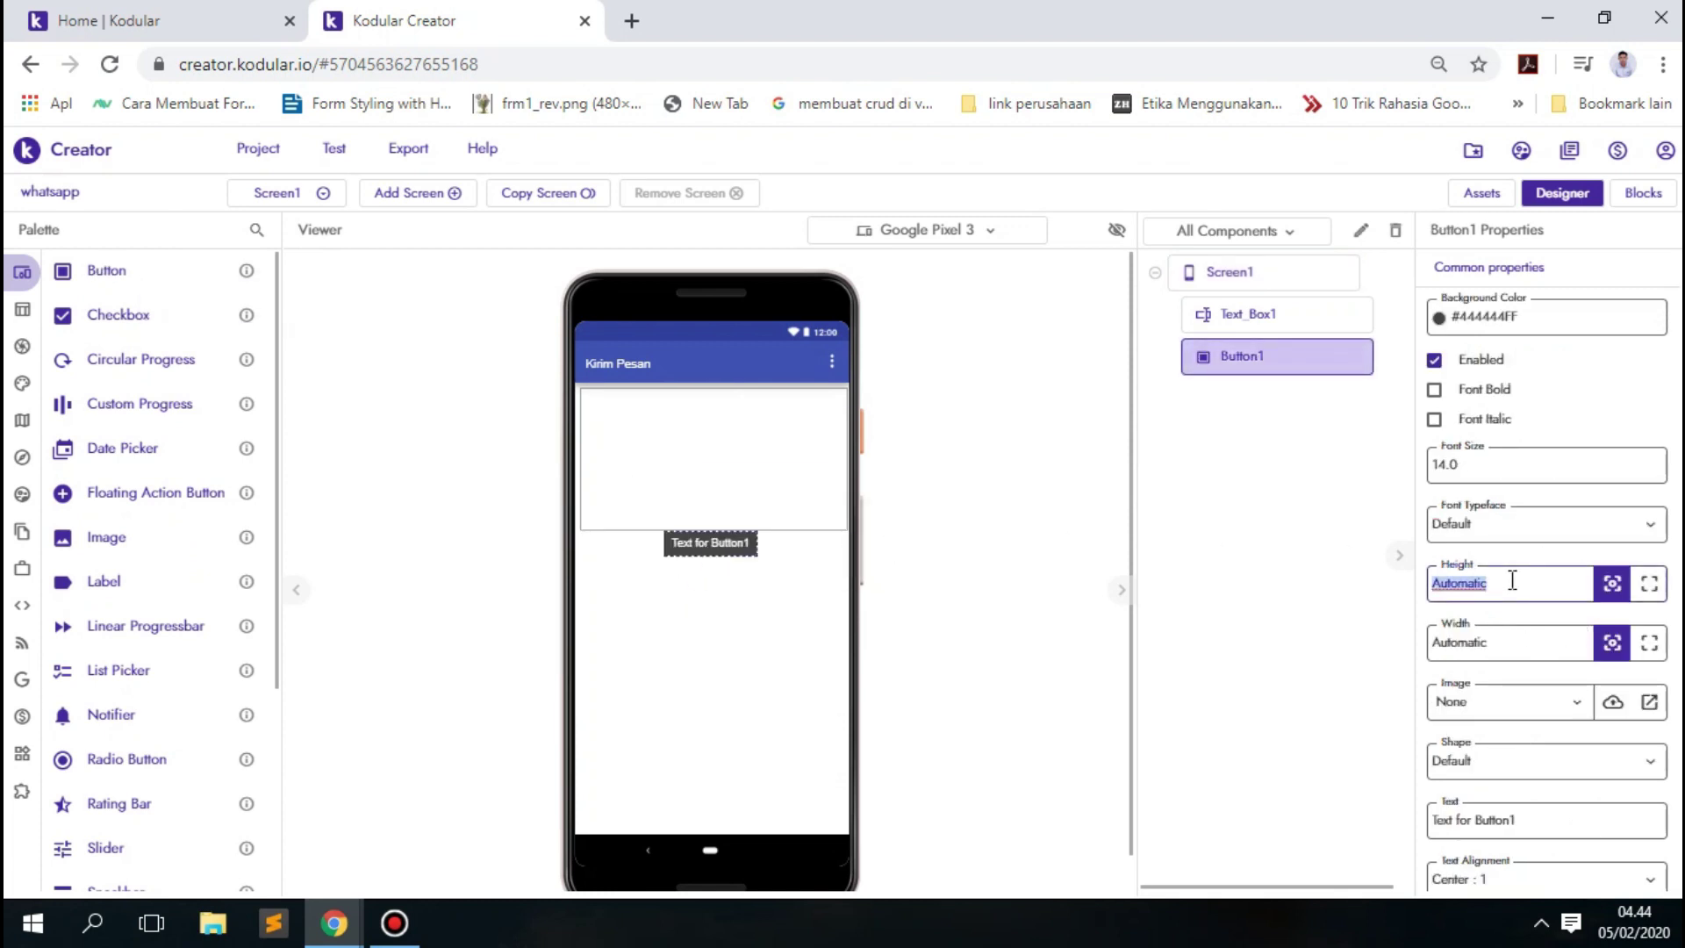
text(15)
key(Return)
click(1509, 580)
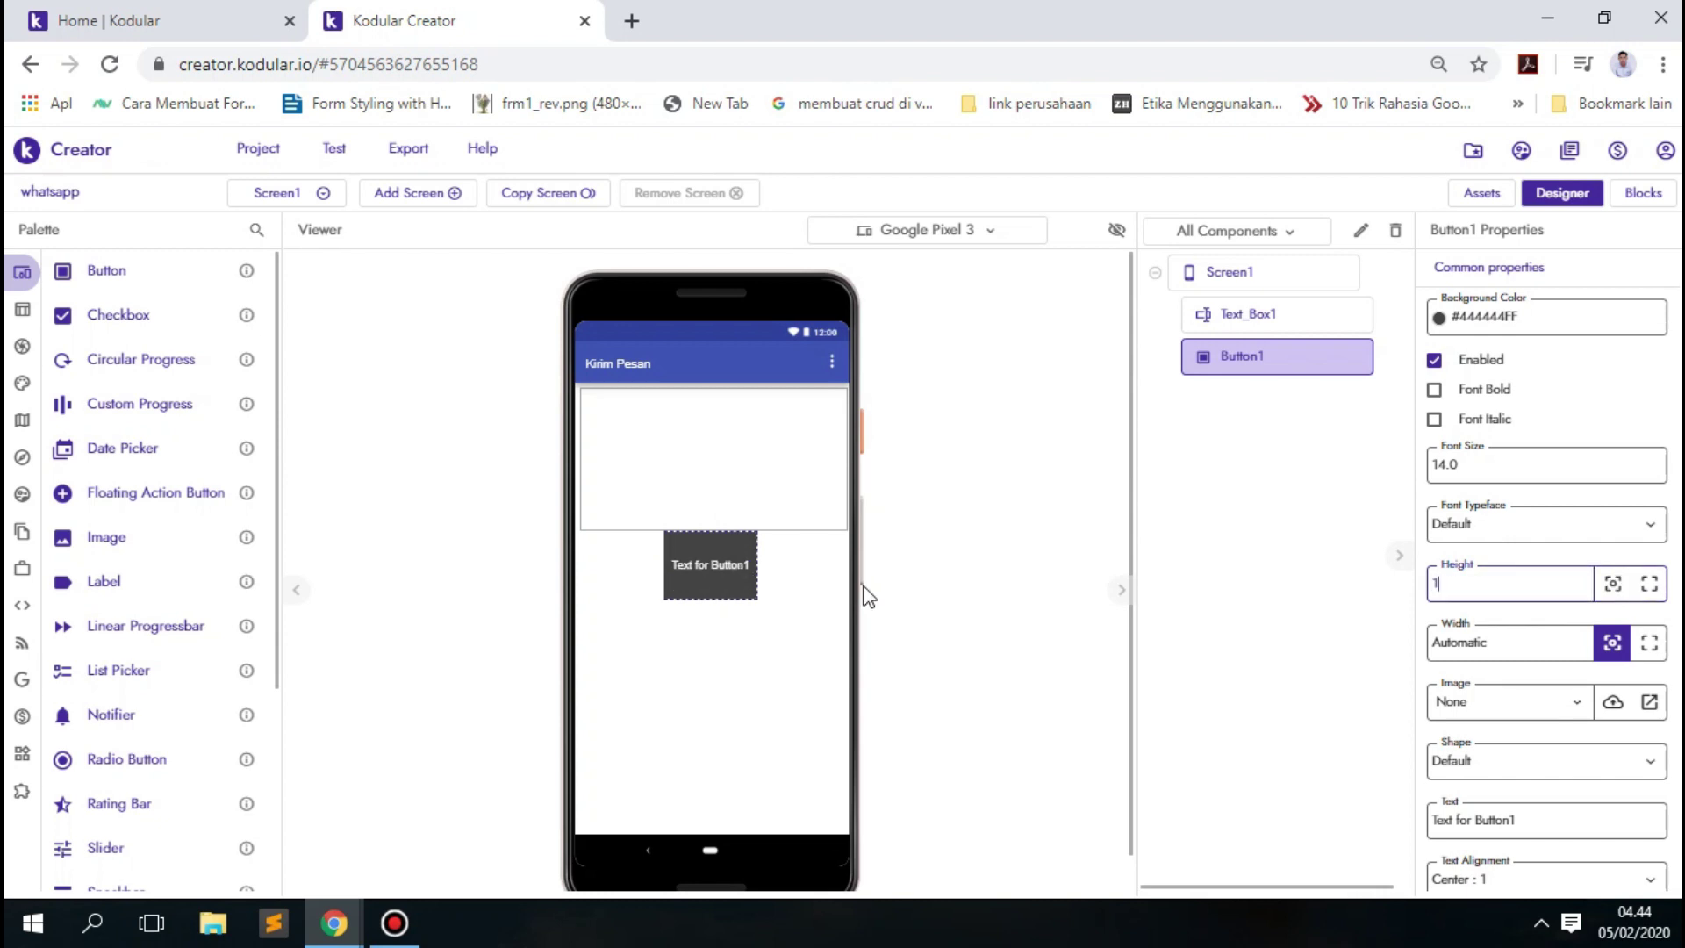
text(0%)
key(Return)
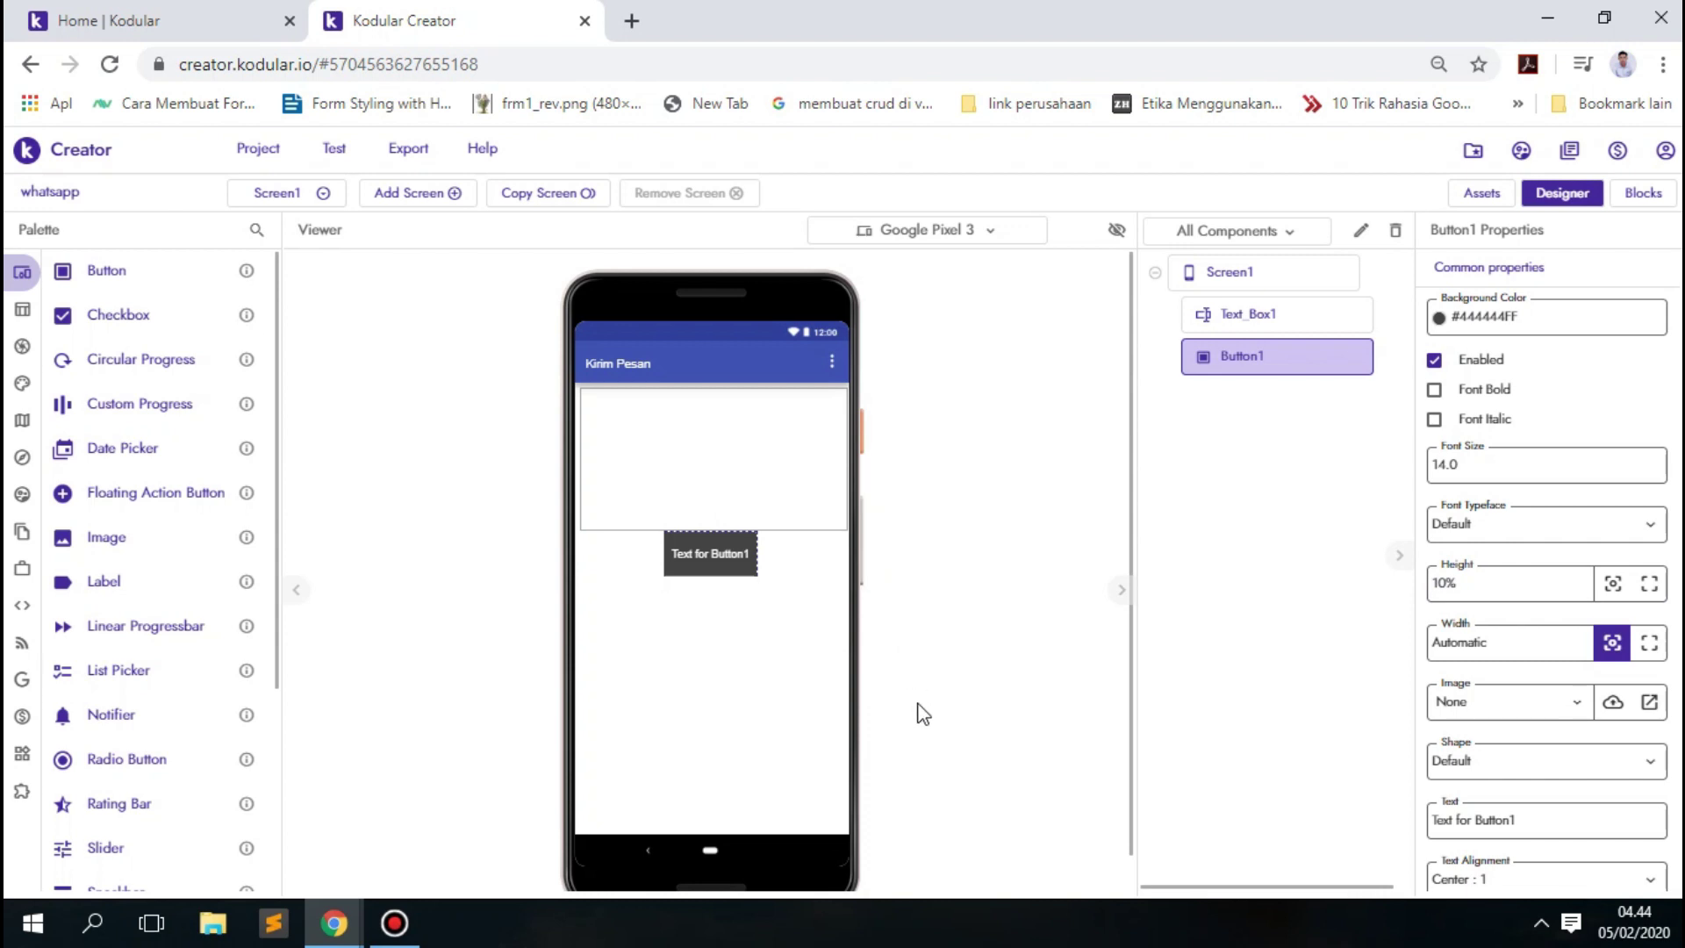
click(1549, 638)
text(98)
key(Return)
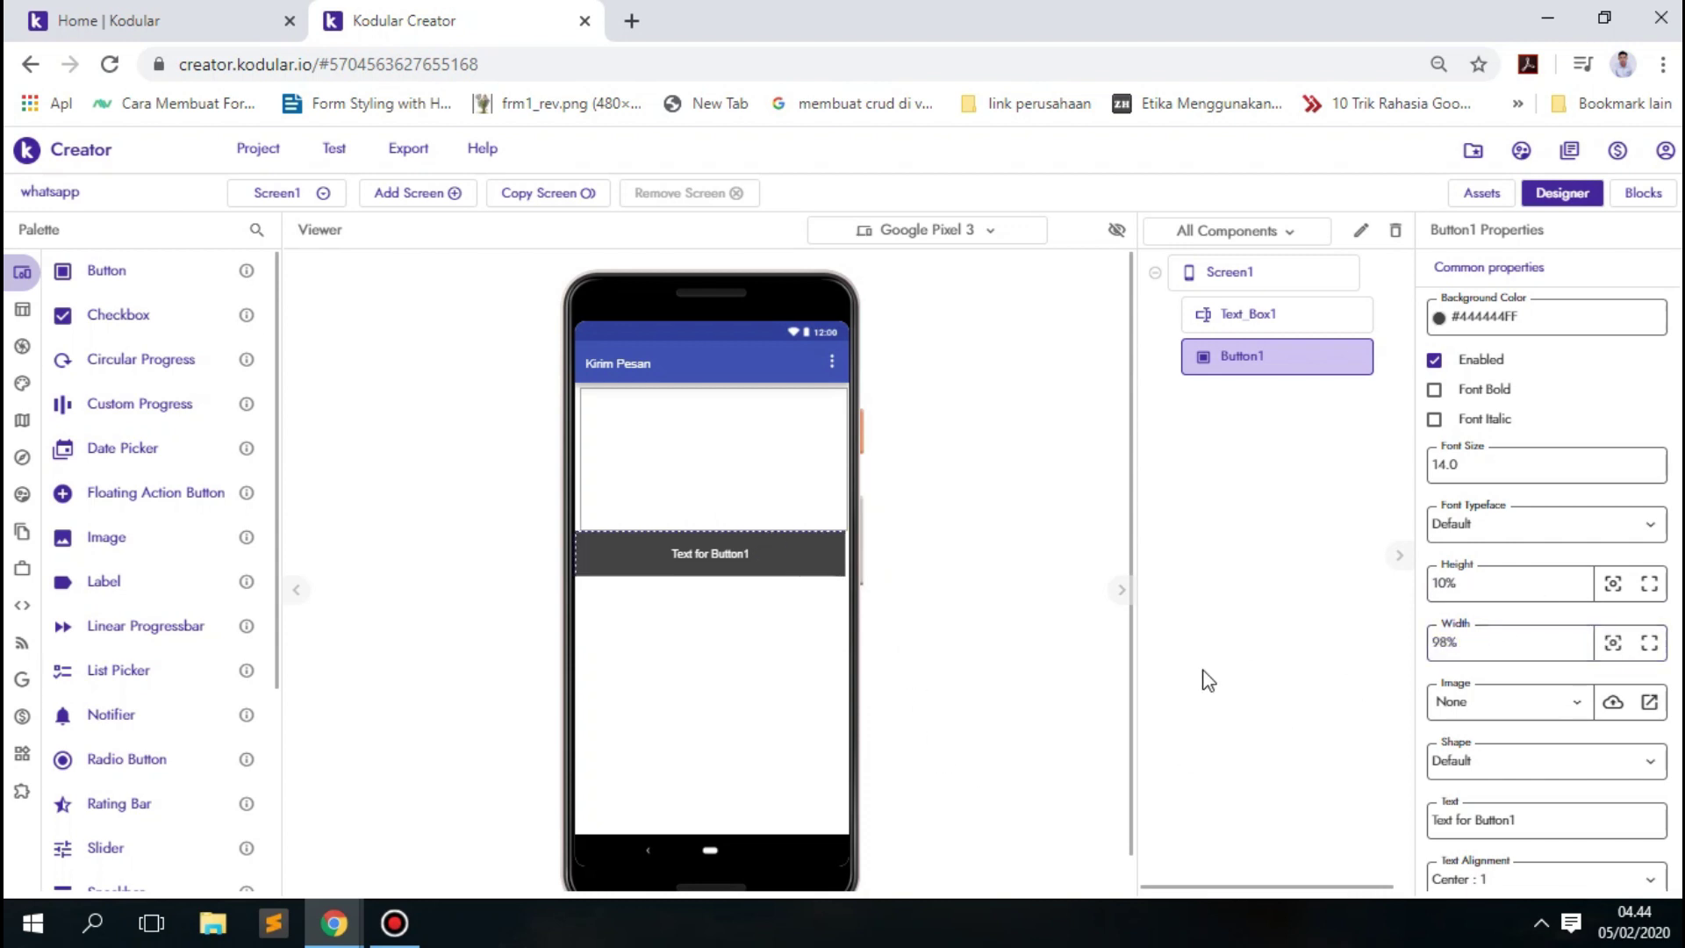
Give the button a green #4CAF50FF background colour.
click(1505, 324)
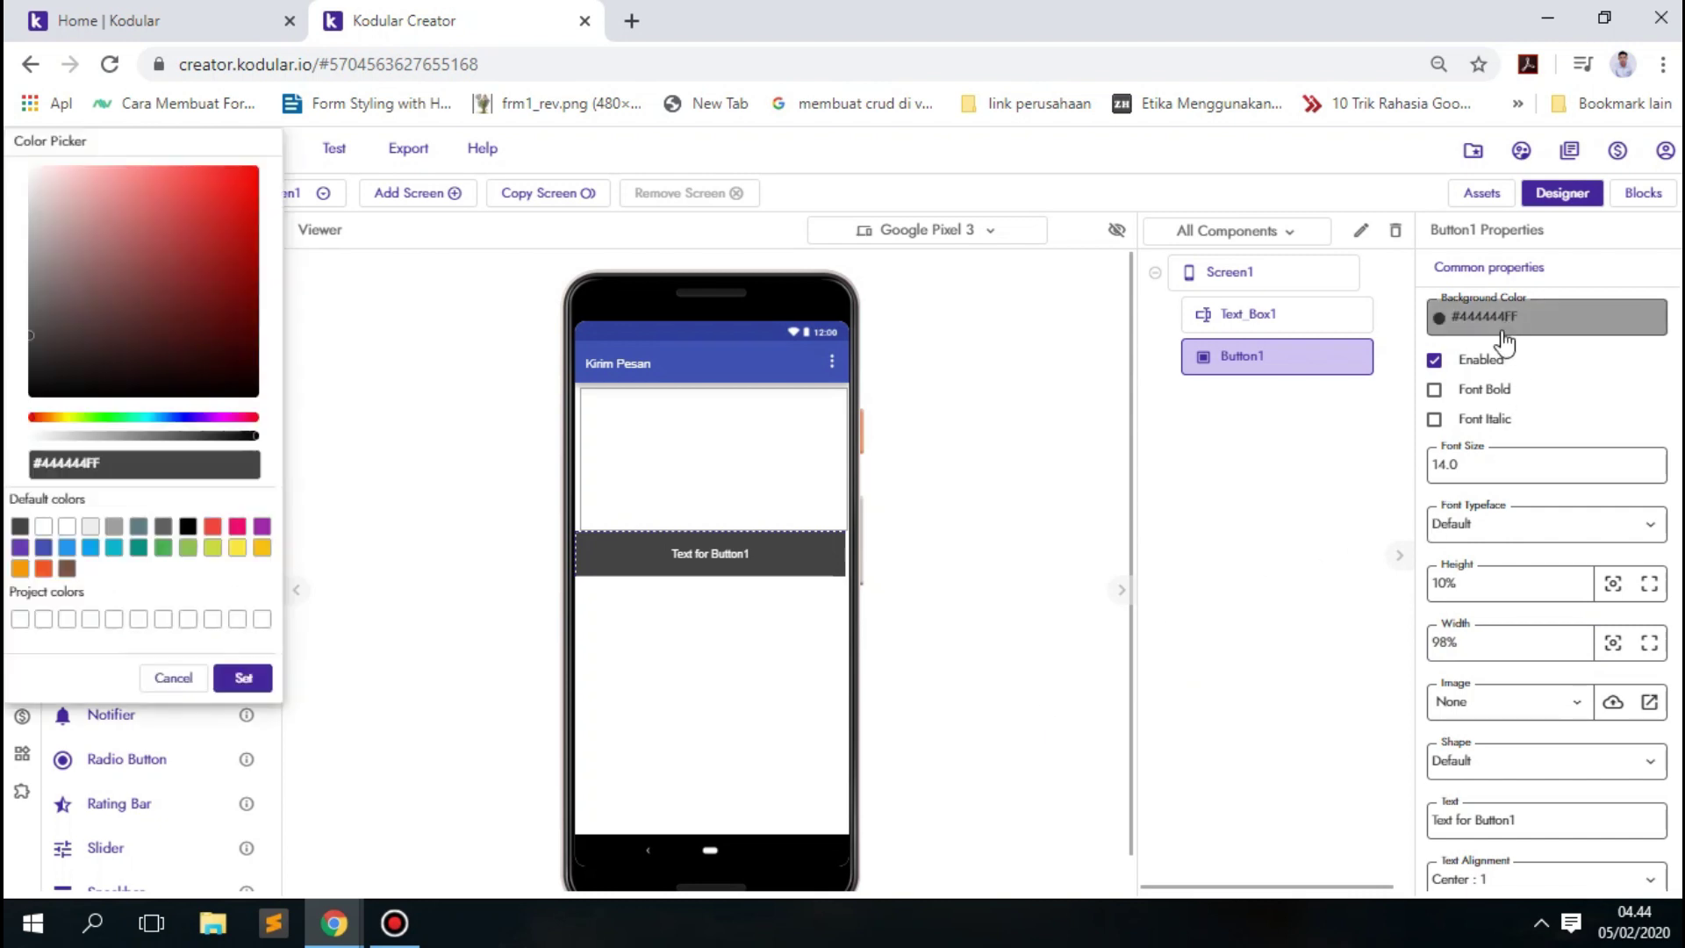
click(163, 546)
click(227, 681)
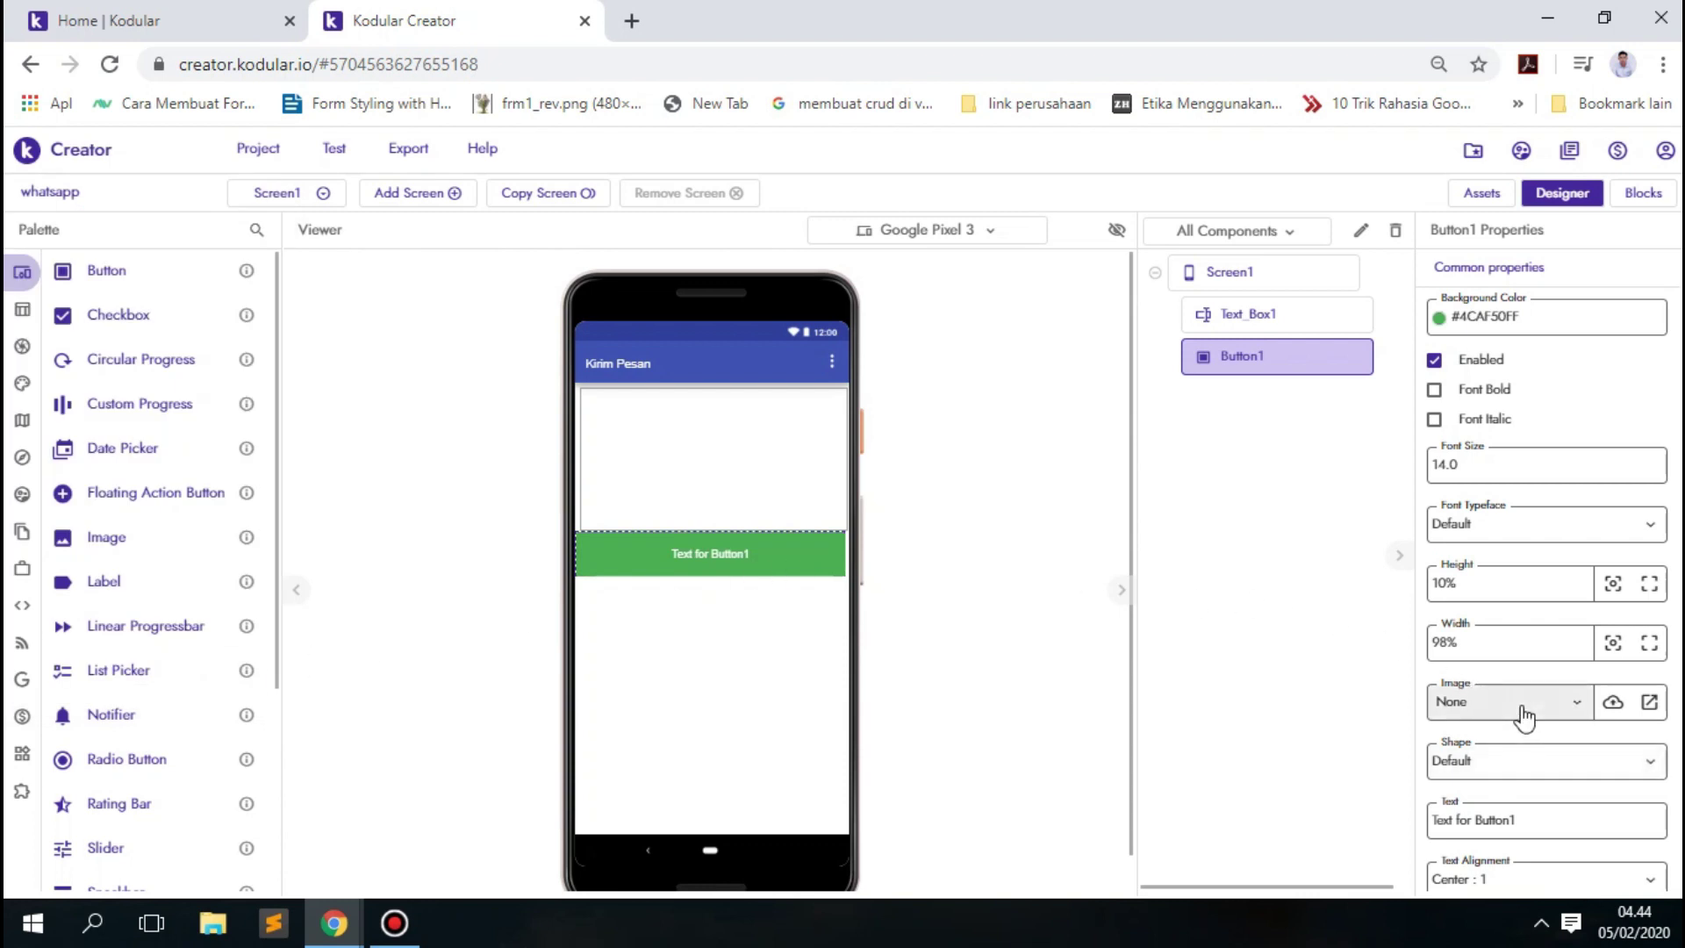
Change the button's Text to 'KIRIM'.
scroll(1517, 803, down, 2)
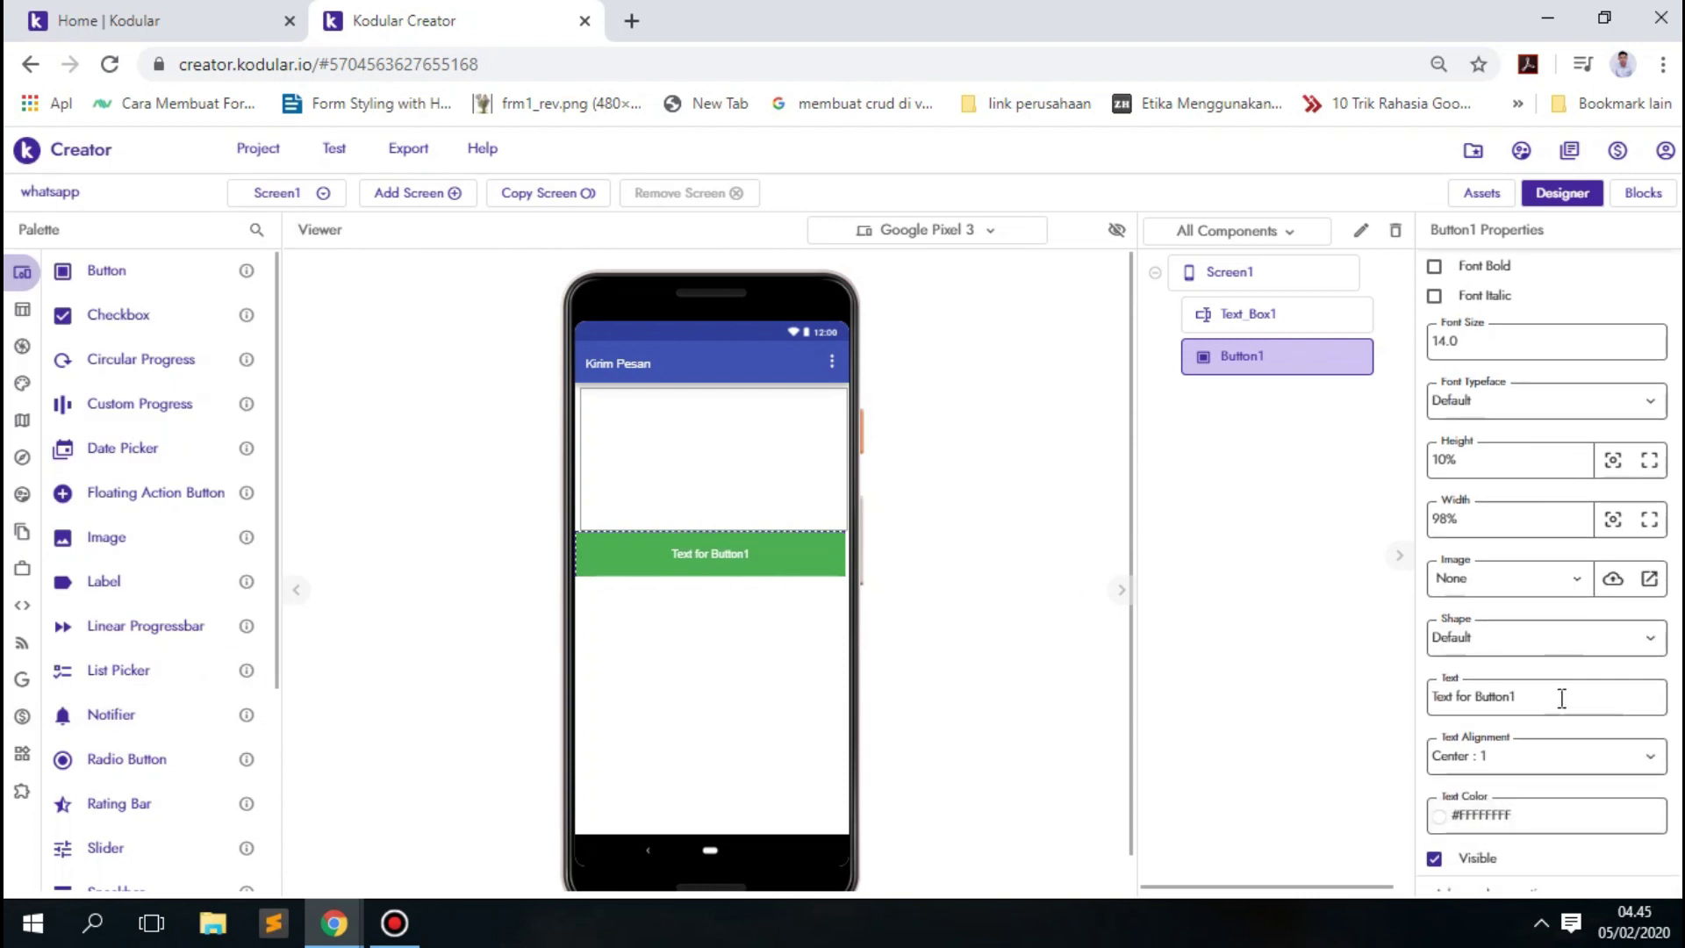
drag(1561, 696, 1207, 681)
text(KIRIM PESA)
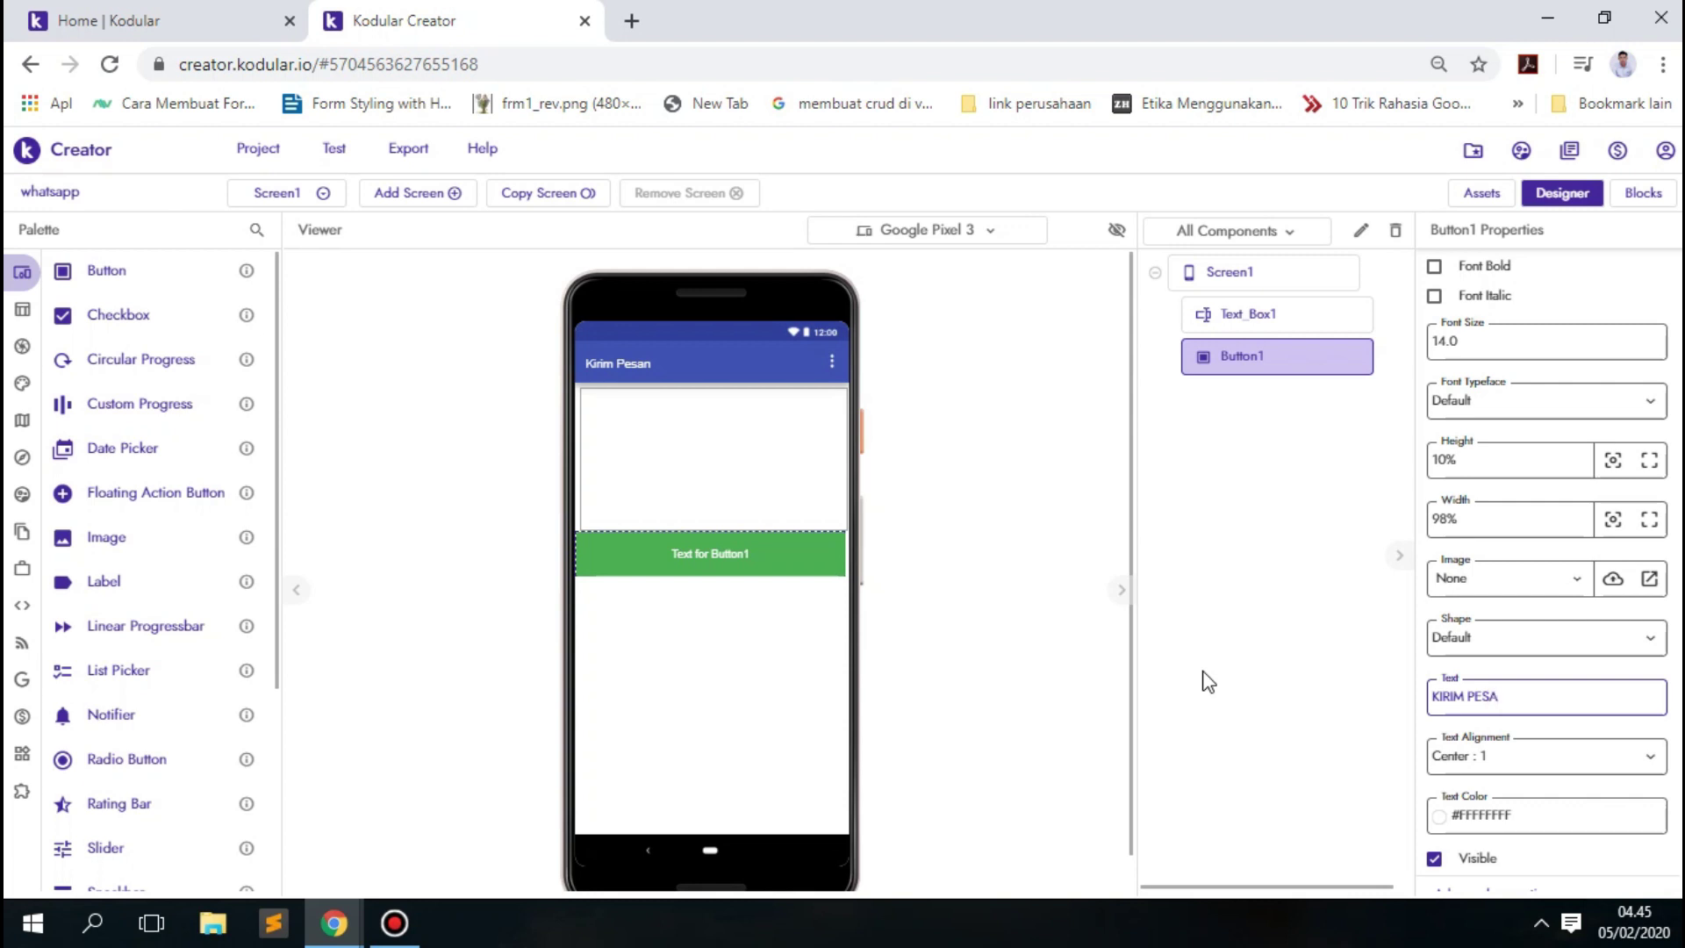
click(1207, 680)
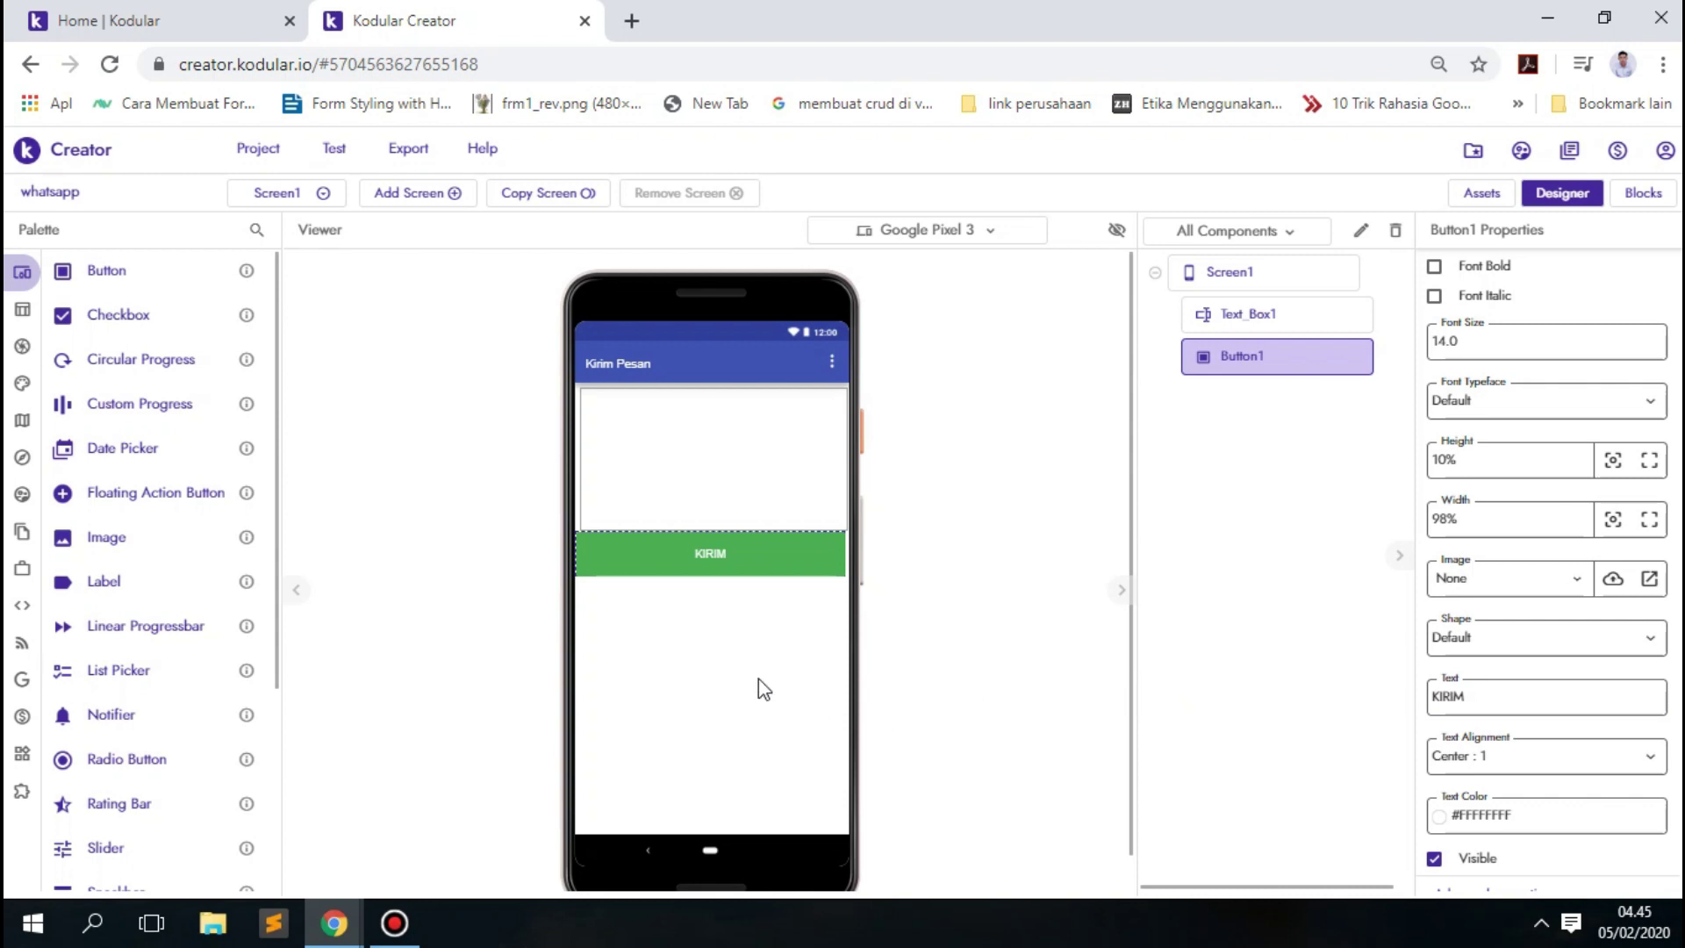
click(758, 677)
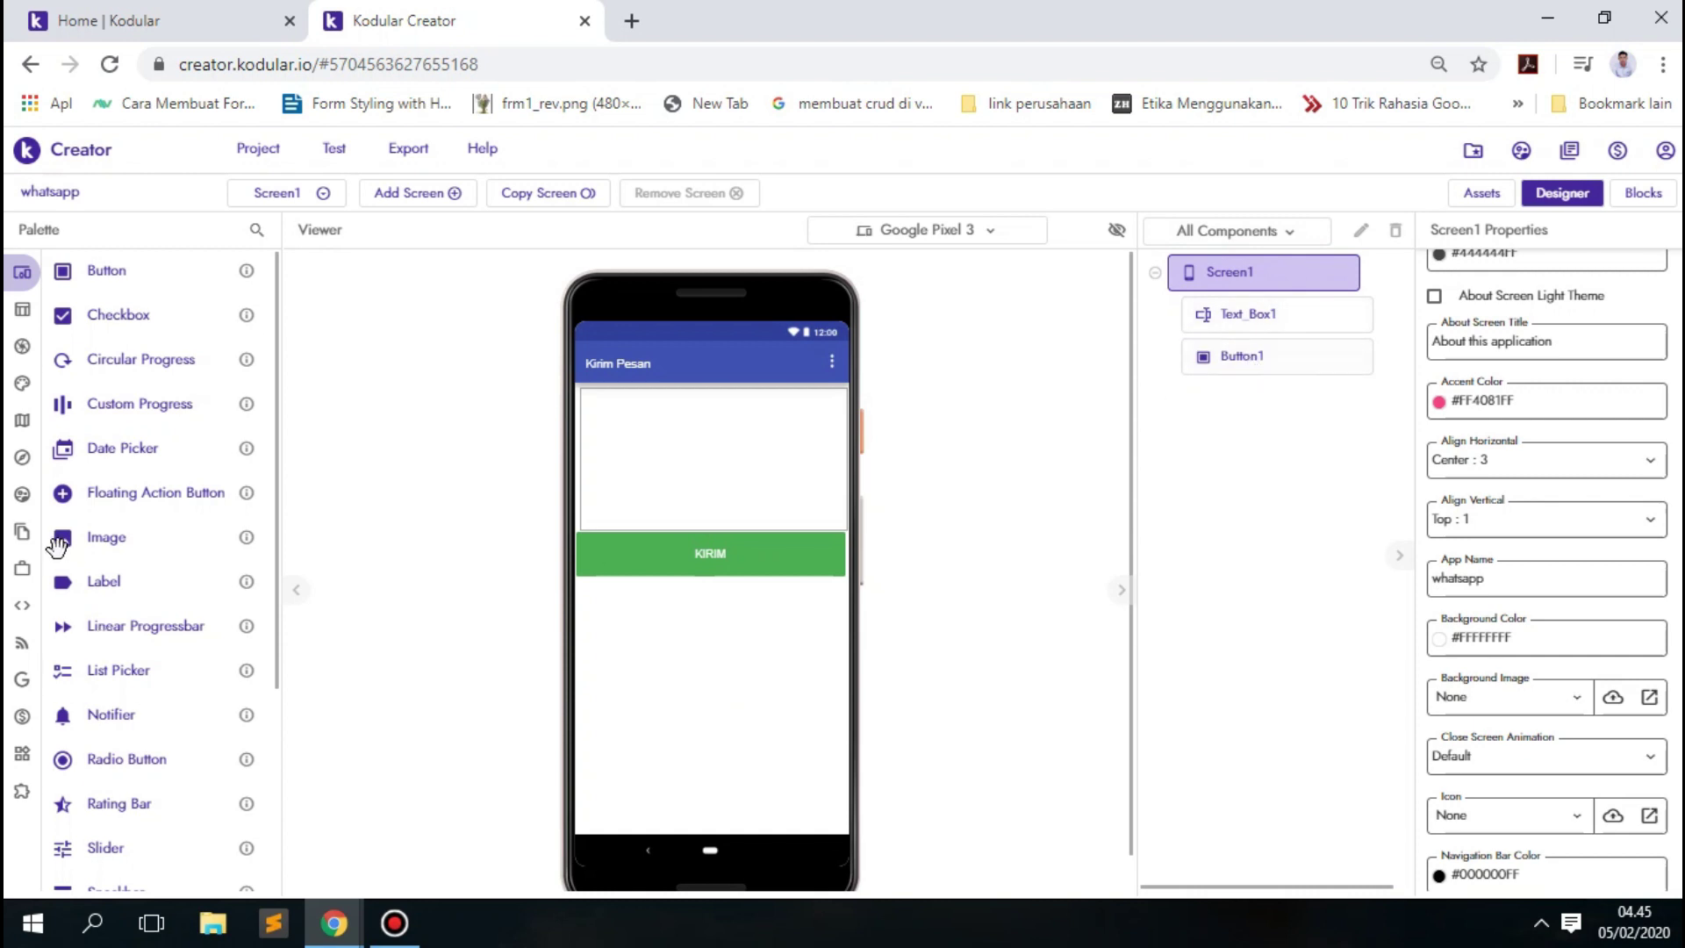
Add an Activity Starter from the Connectivity palette, then go to the Blocks editor.
scroll(149, 632, down, 2)
scroll(106, 641, down, 2)
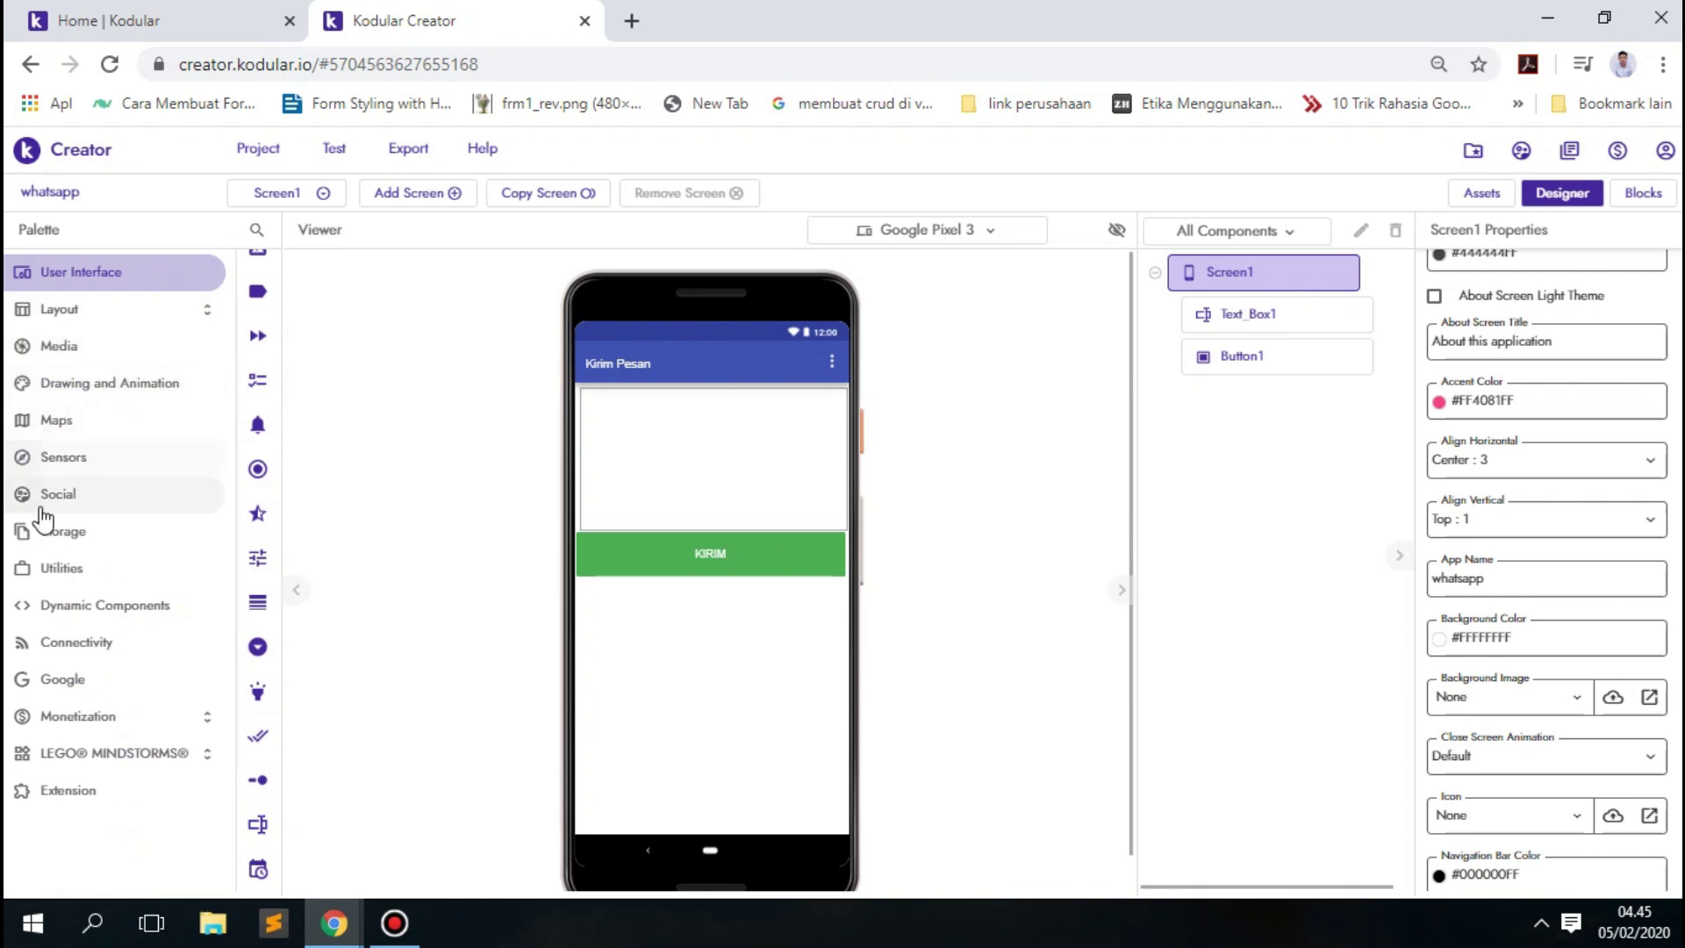
click(52, 648)
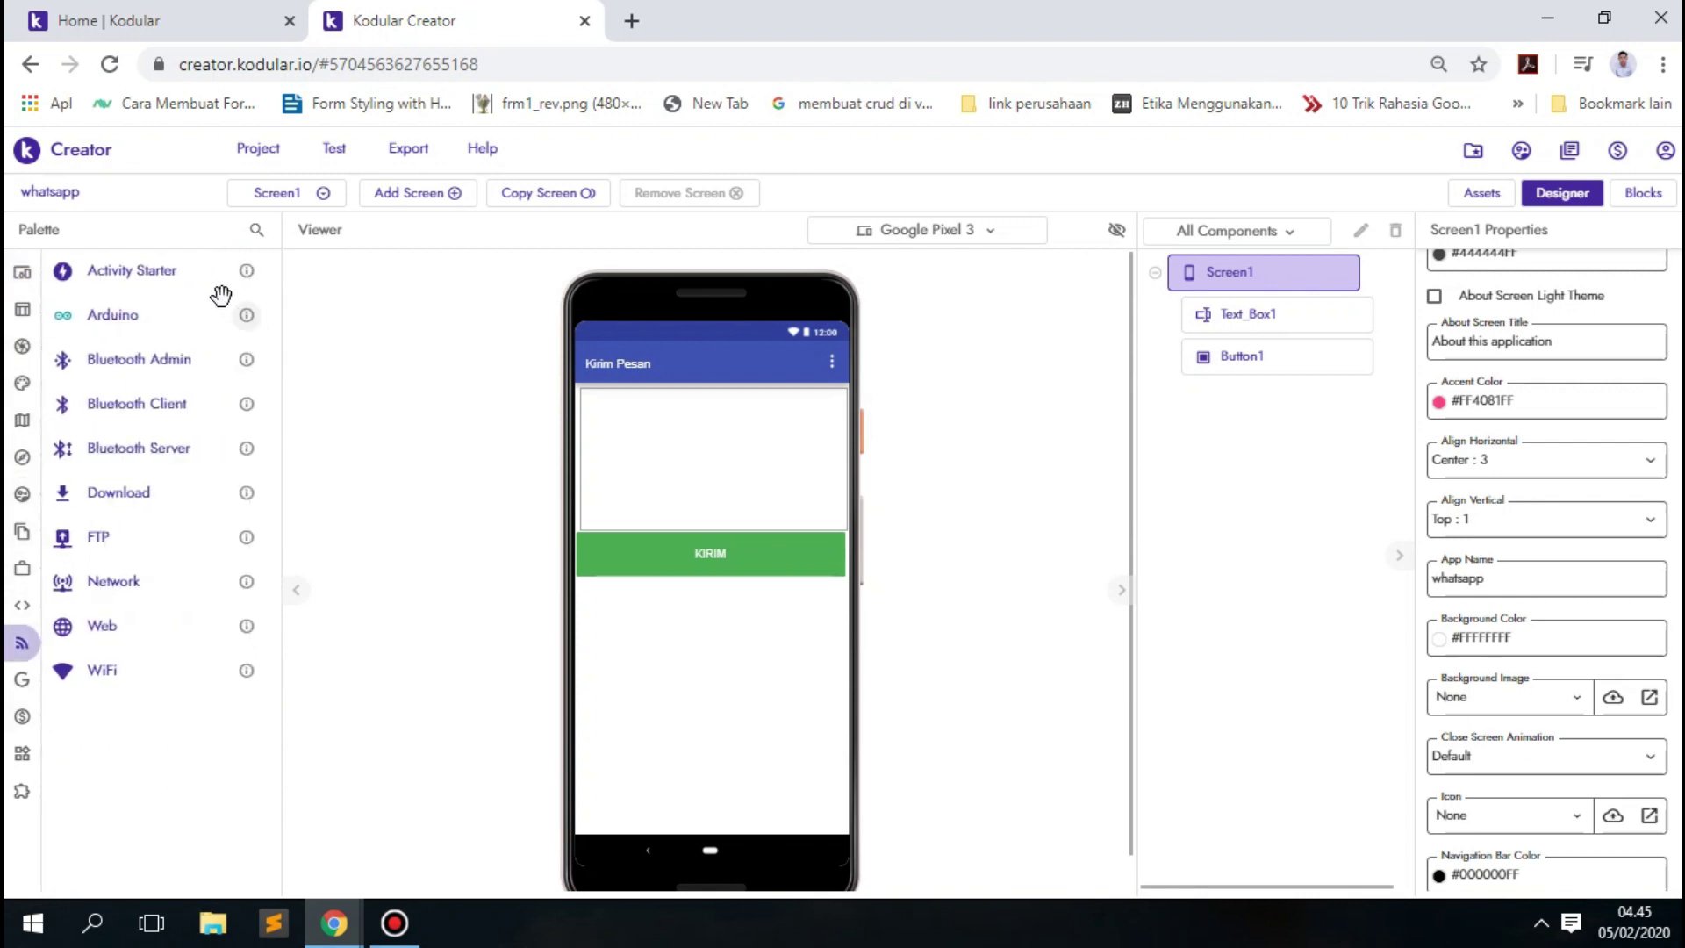
drag(123, 279, 618, 583)
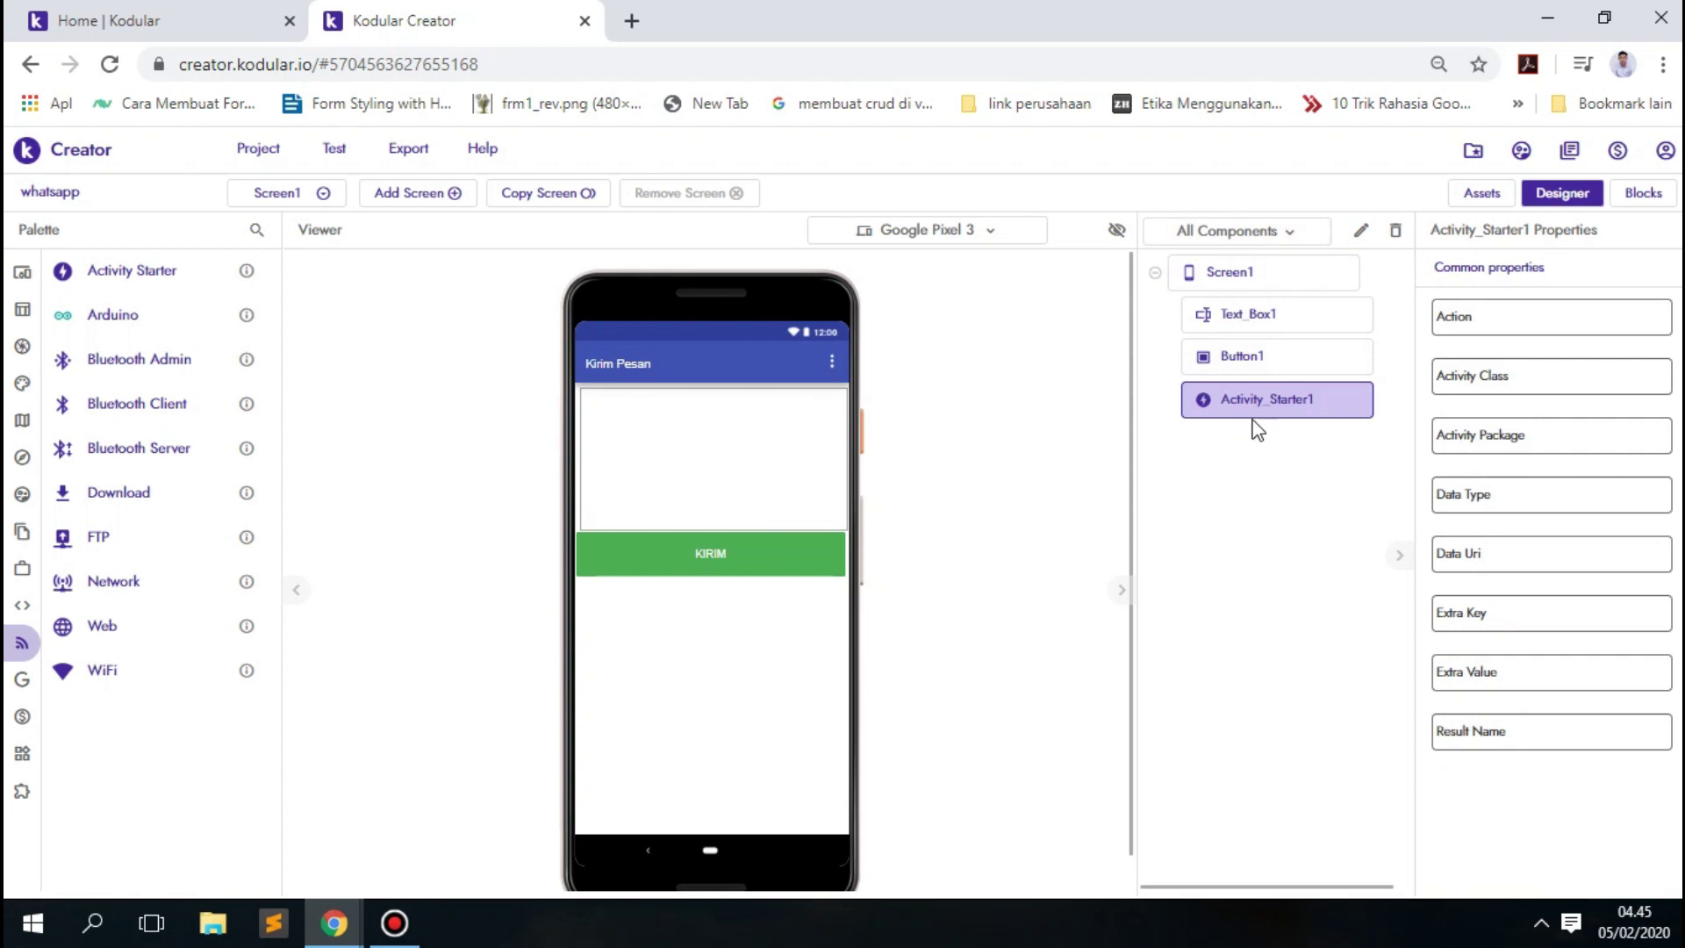
click(1642, 192)
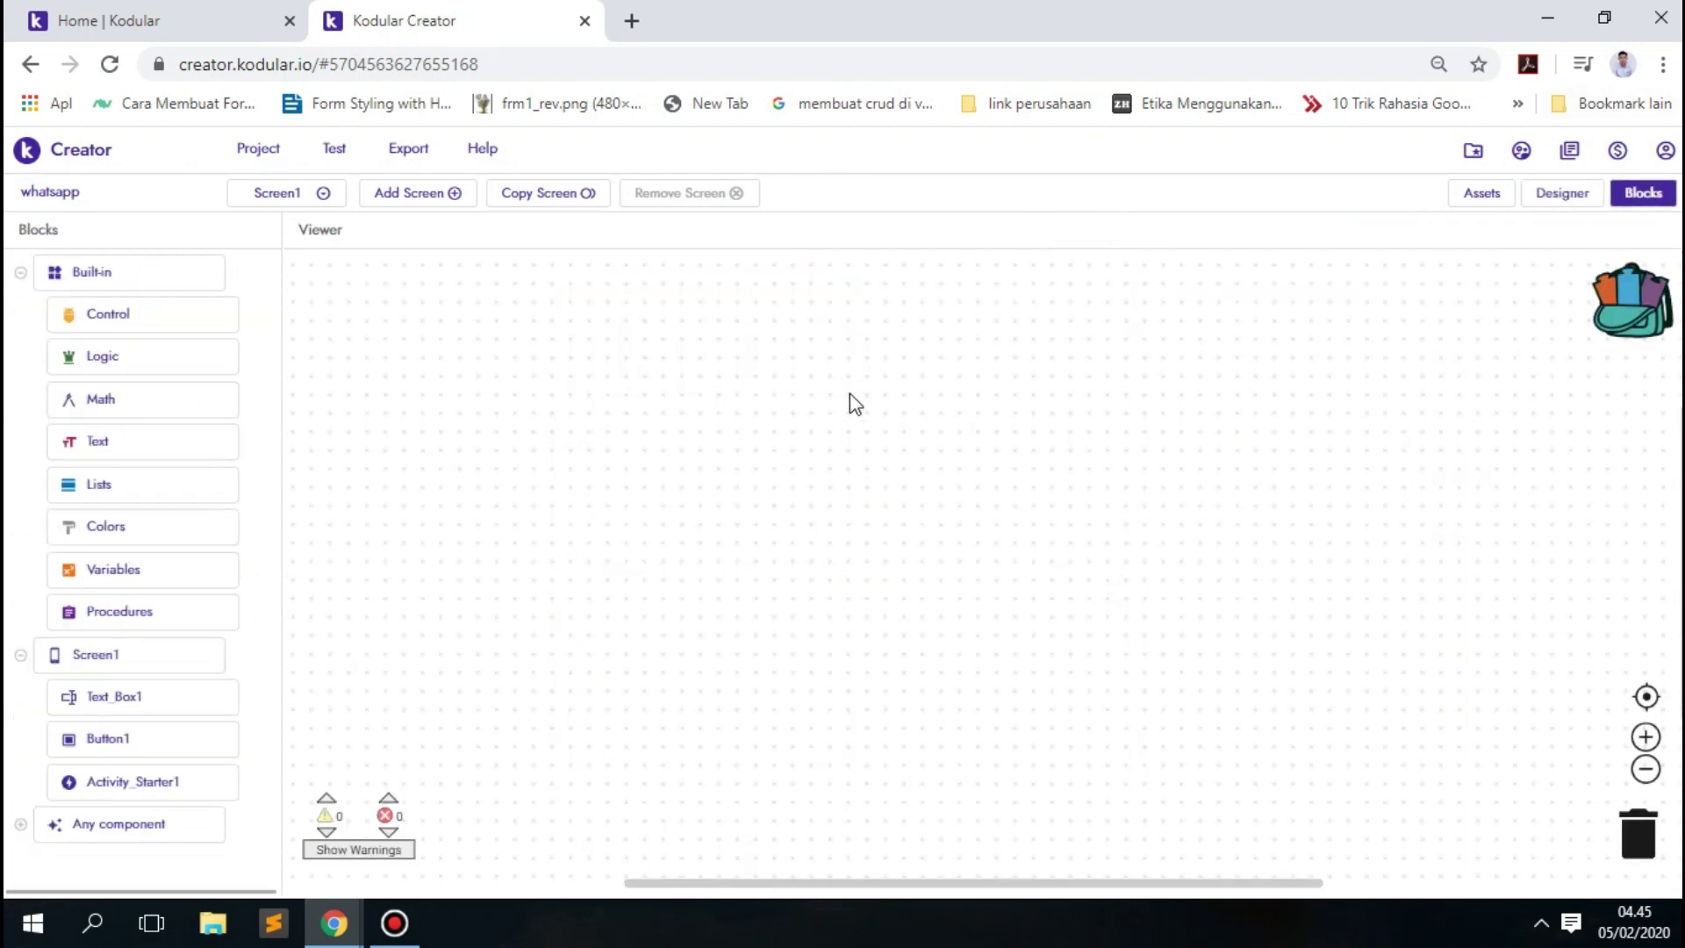
Add a 'when Button1.Click' event block via typeblock.
text(WHEN Bu)
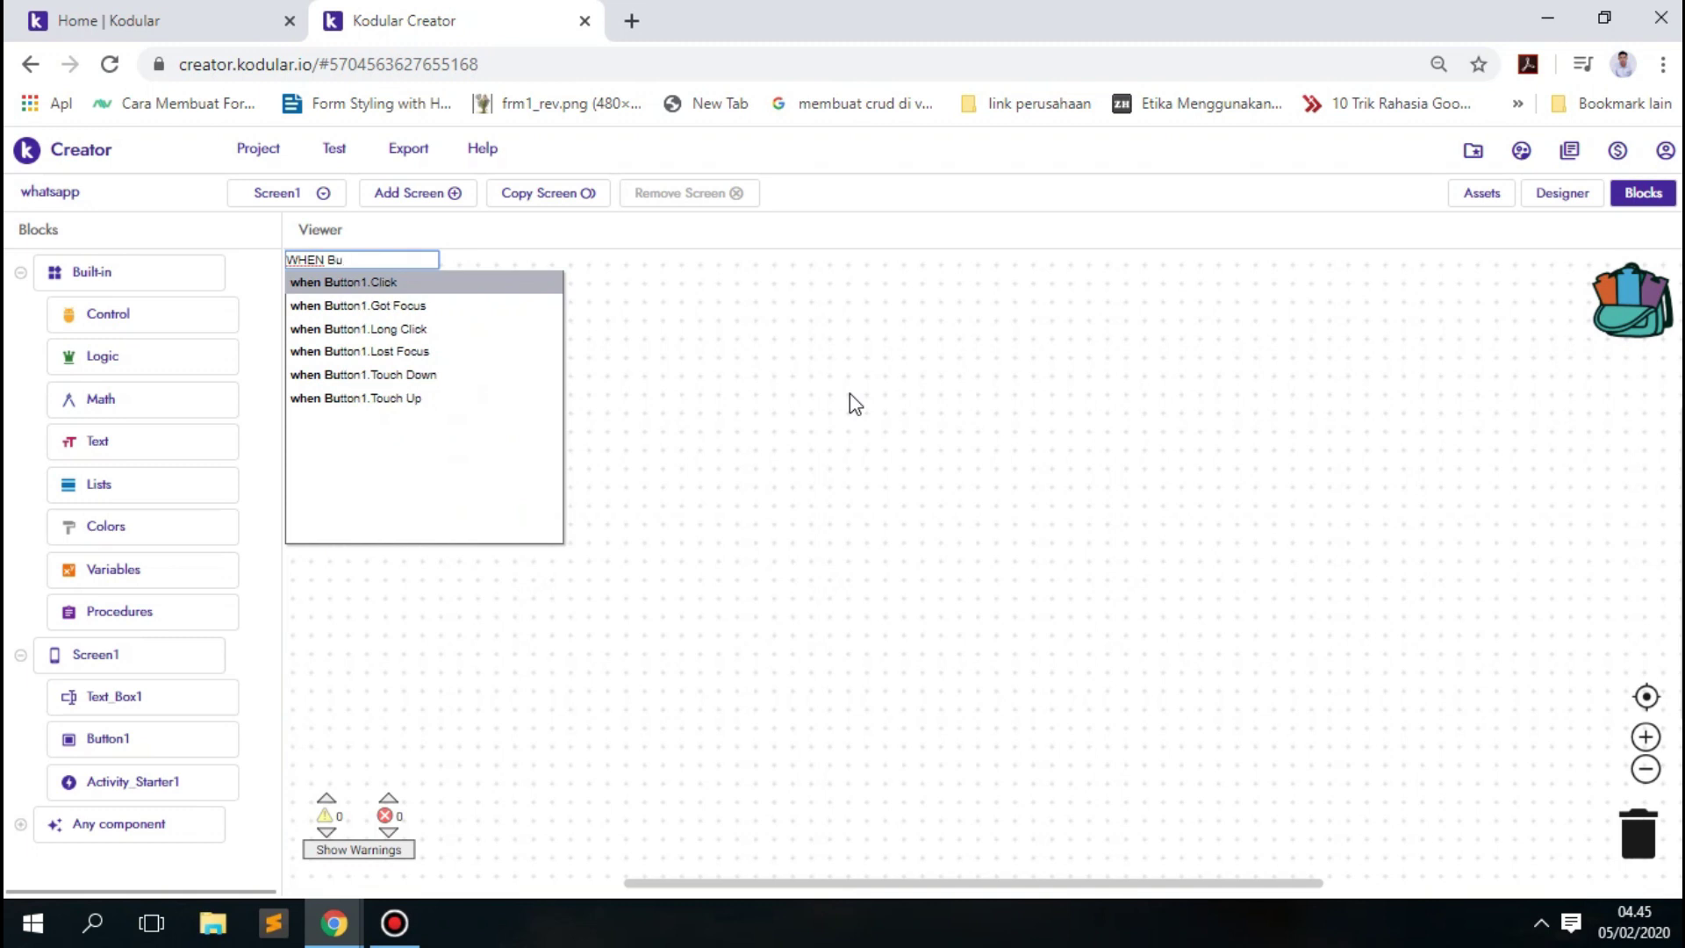
key(Return)
drag(862, 400, 417, 366)
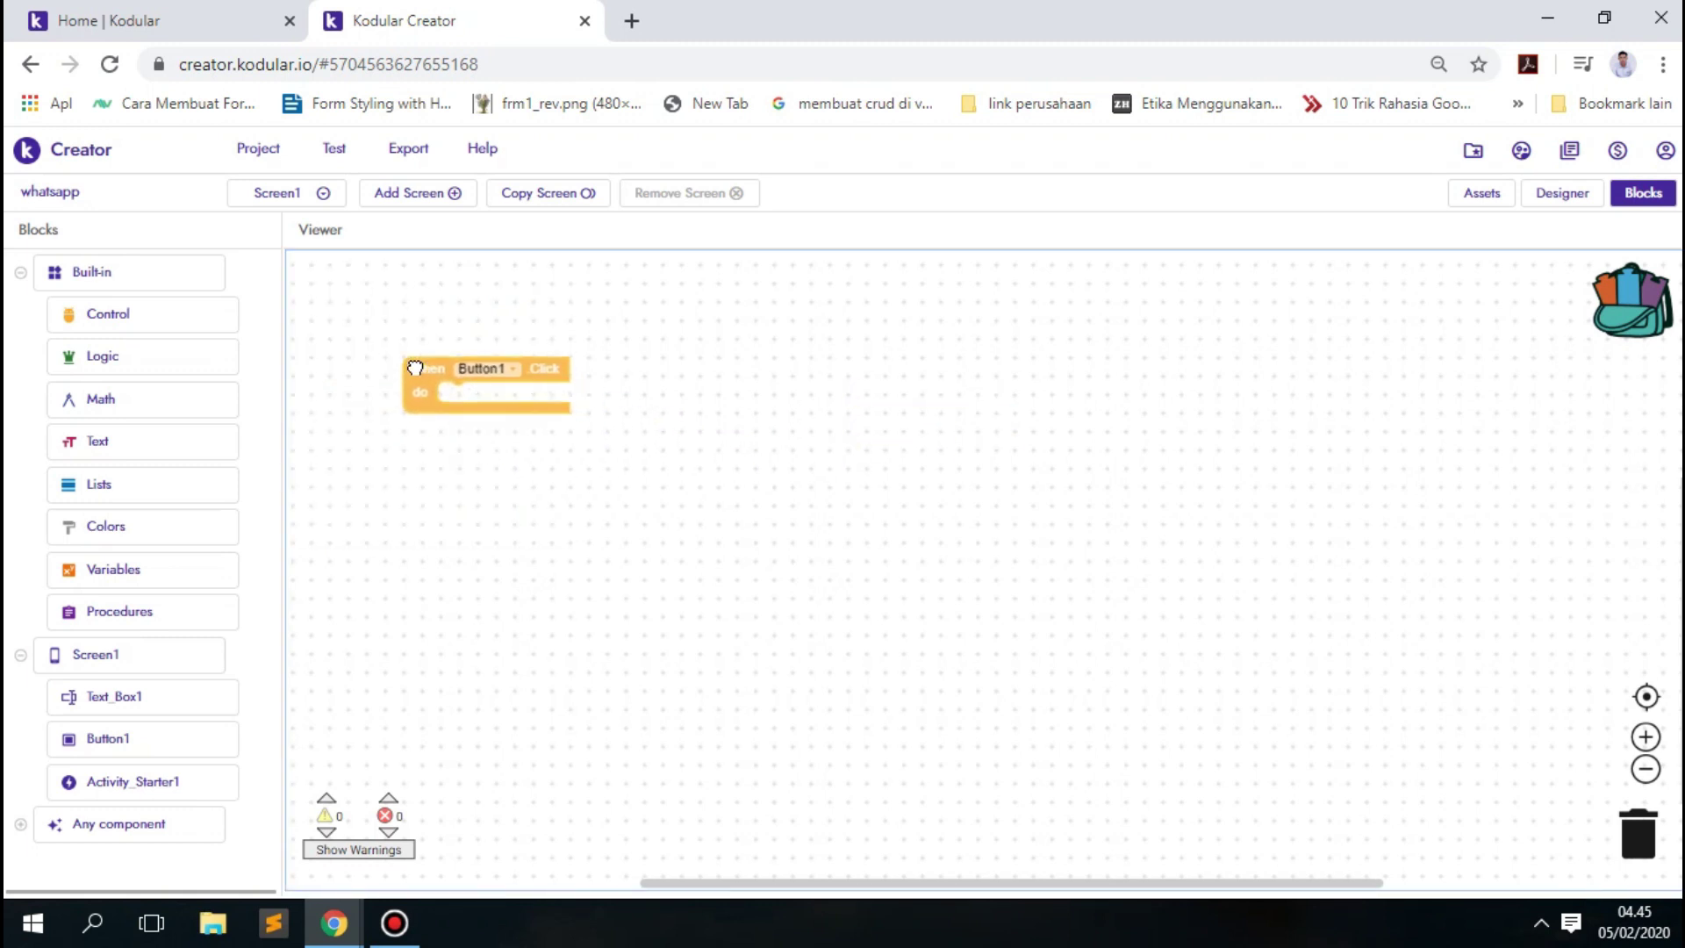
Inside Button1.Click, set Activity_Starter1's Action to 'android.intent.action.SEND'.
text(acti)
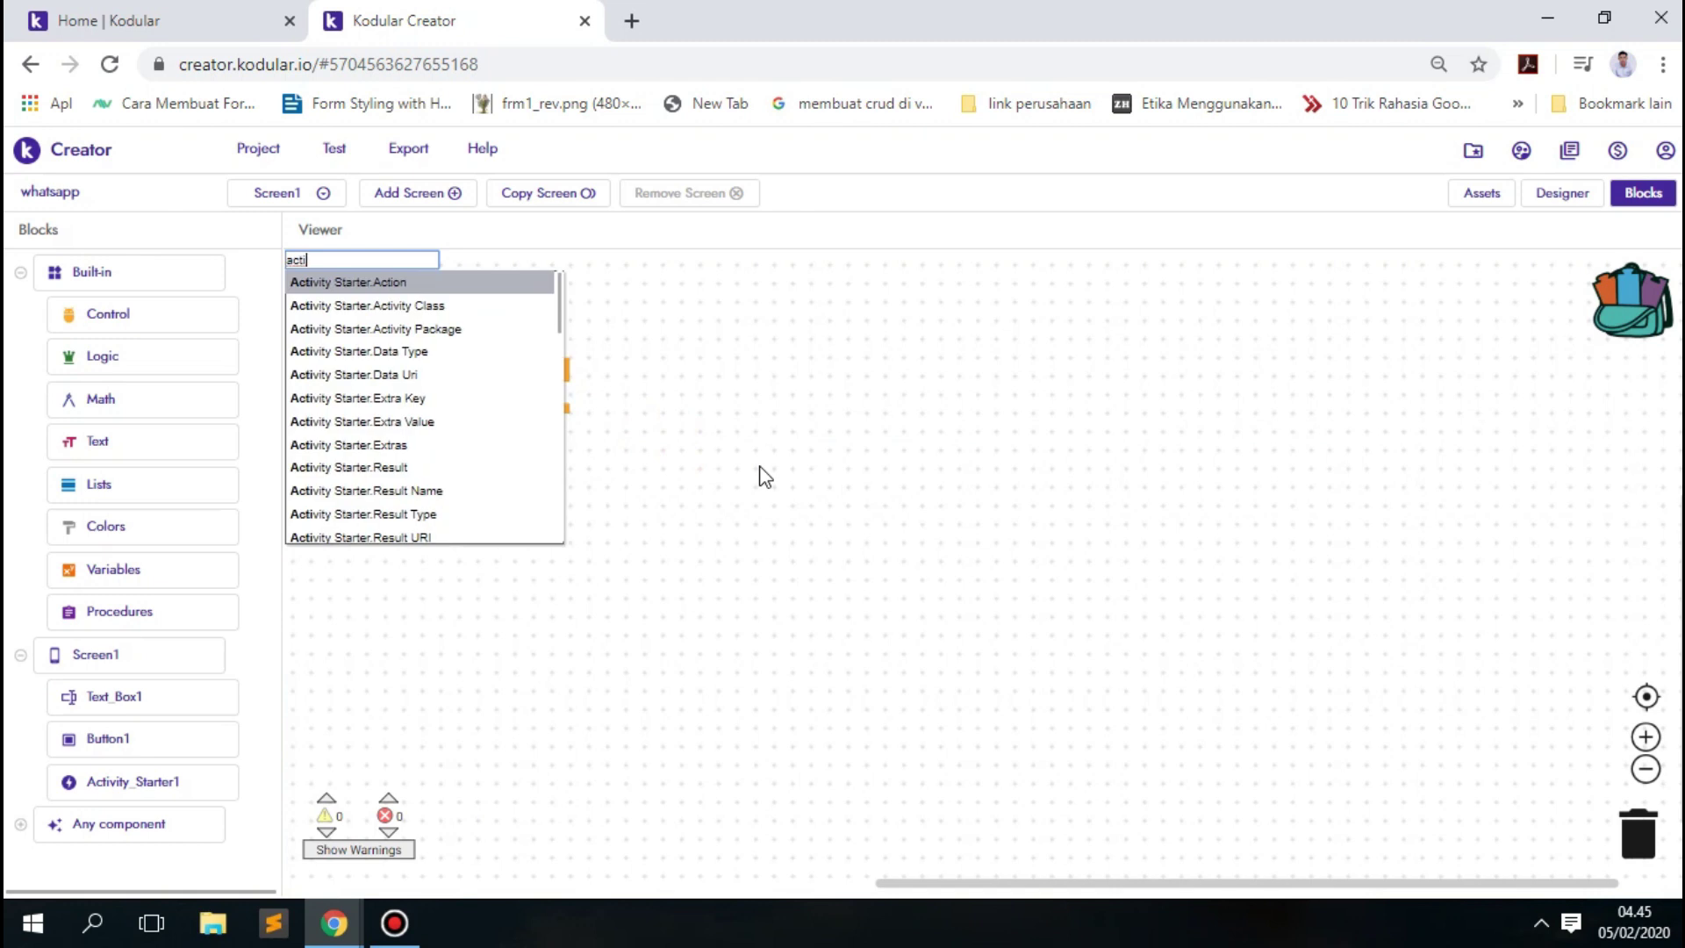
key(Return)
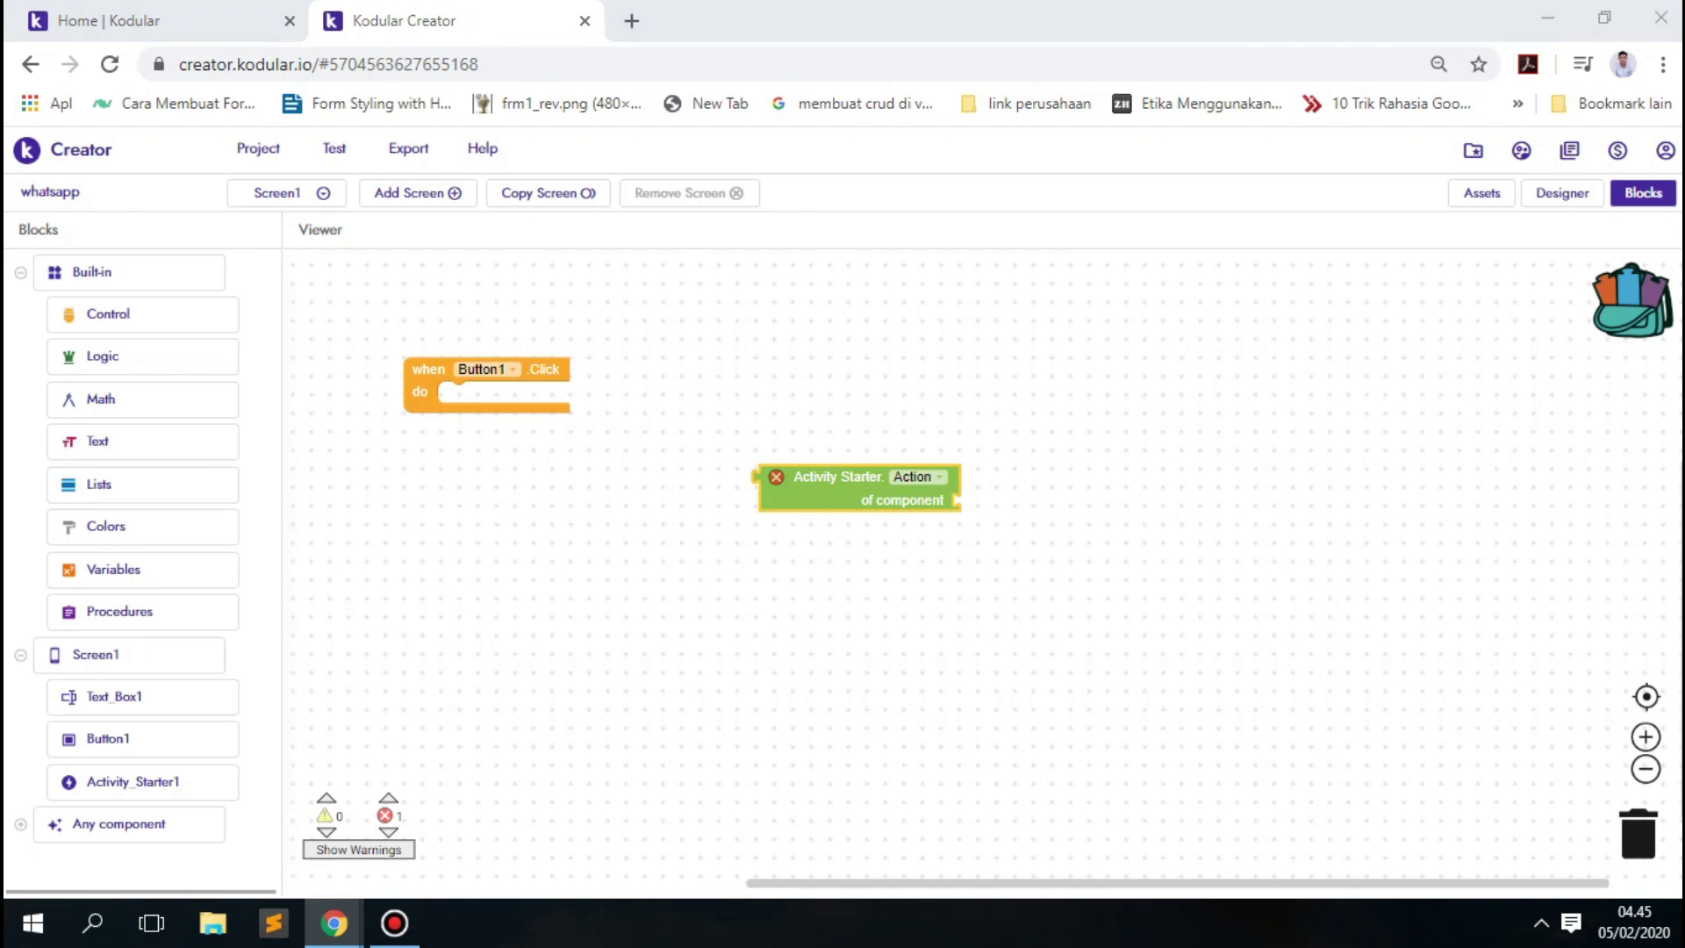
click(807, 500)
key(Delete)
click(155, 783)
click(322, 576)
mouse_move(314, 653)
mouse_down()
mouse_move(434, 537)
mouse_move(449, 397)
mouse_up()
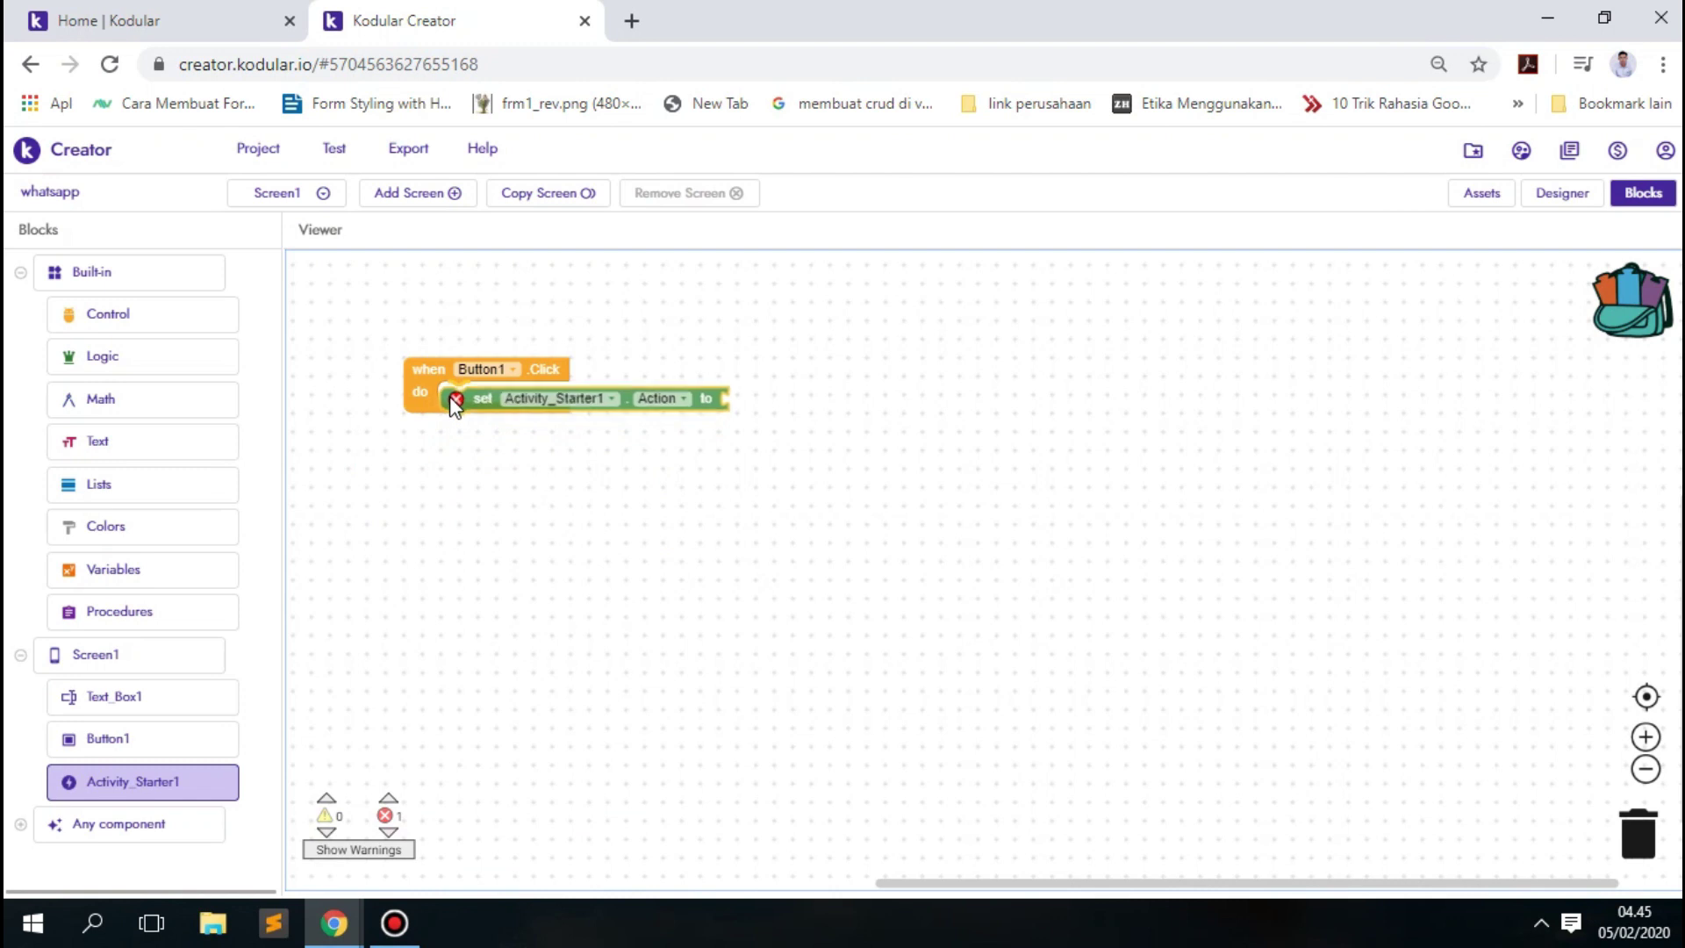
click(747, 443)
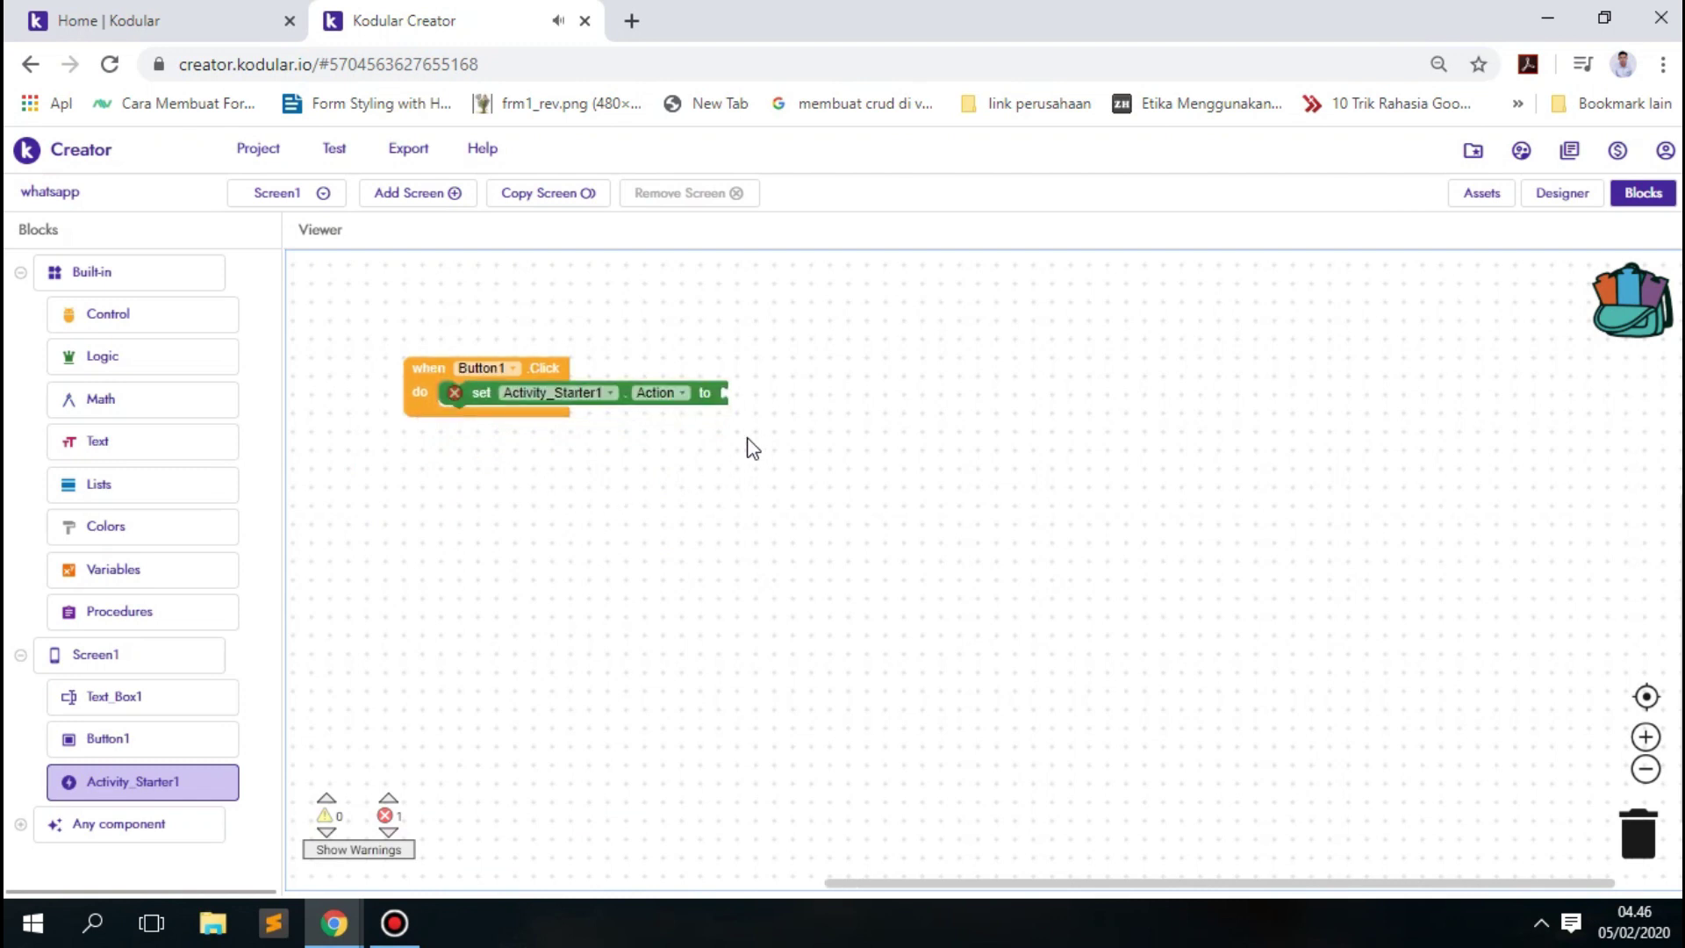
text(")
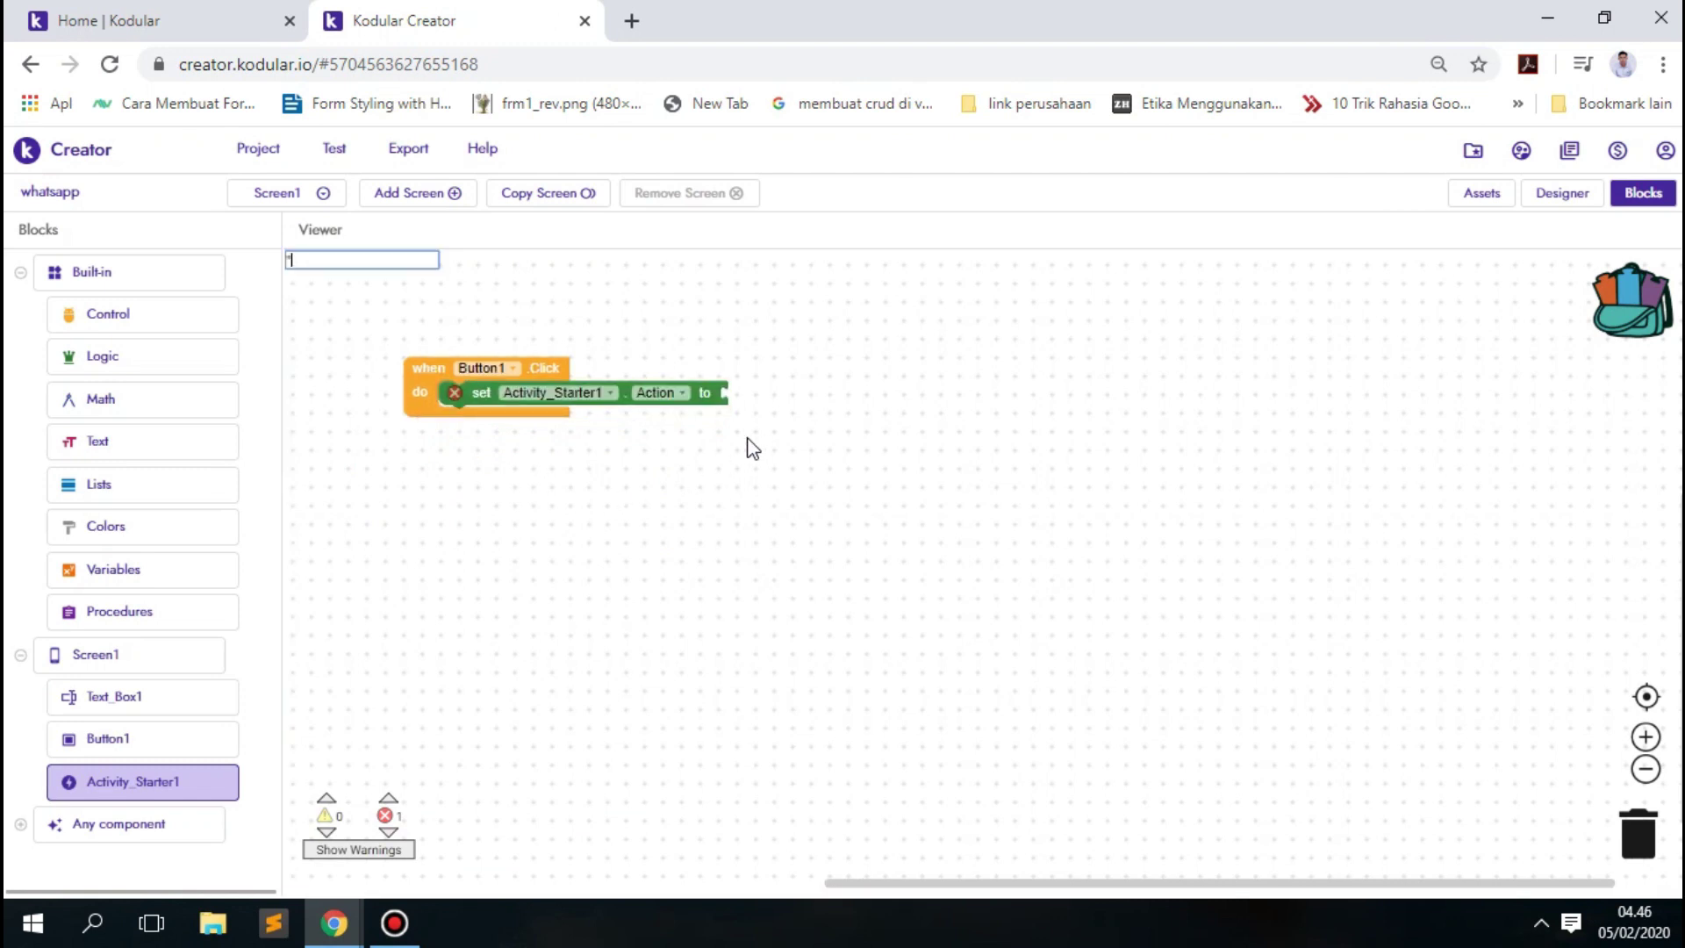
text(android.)
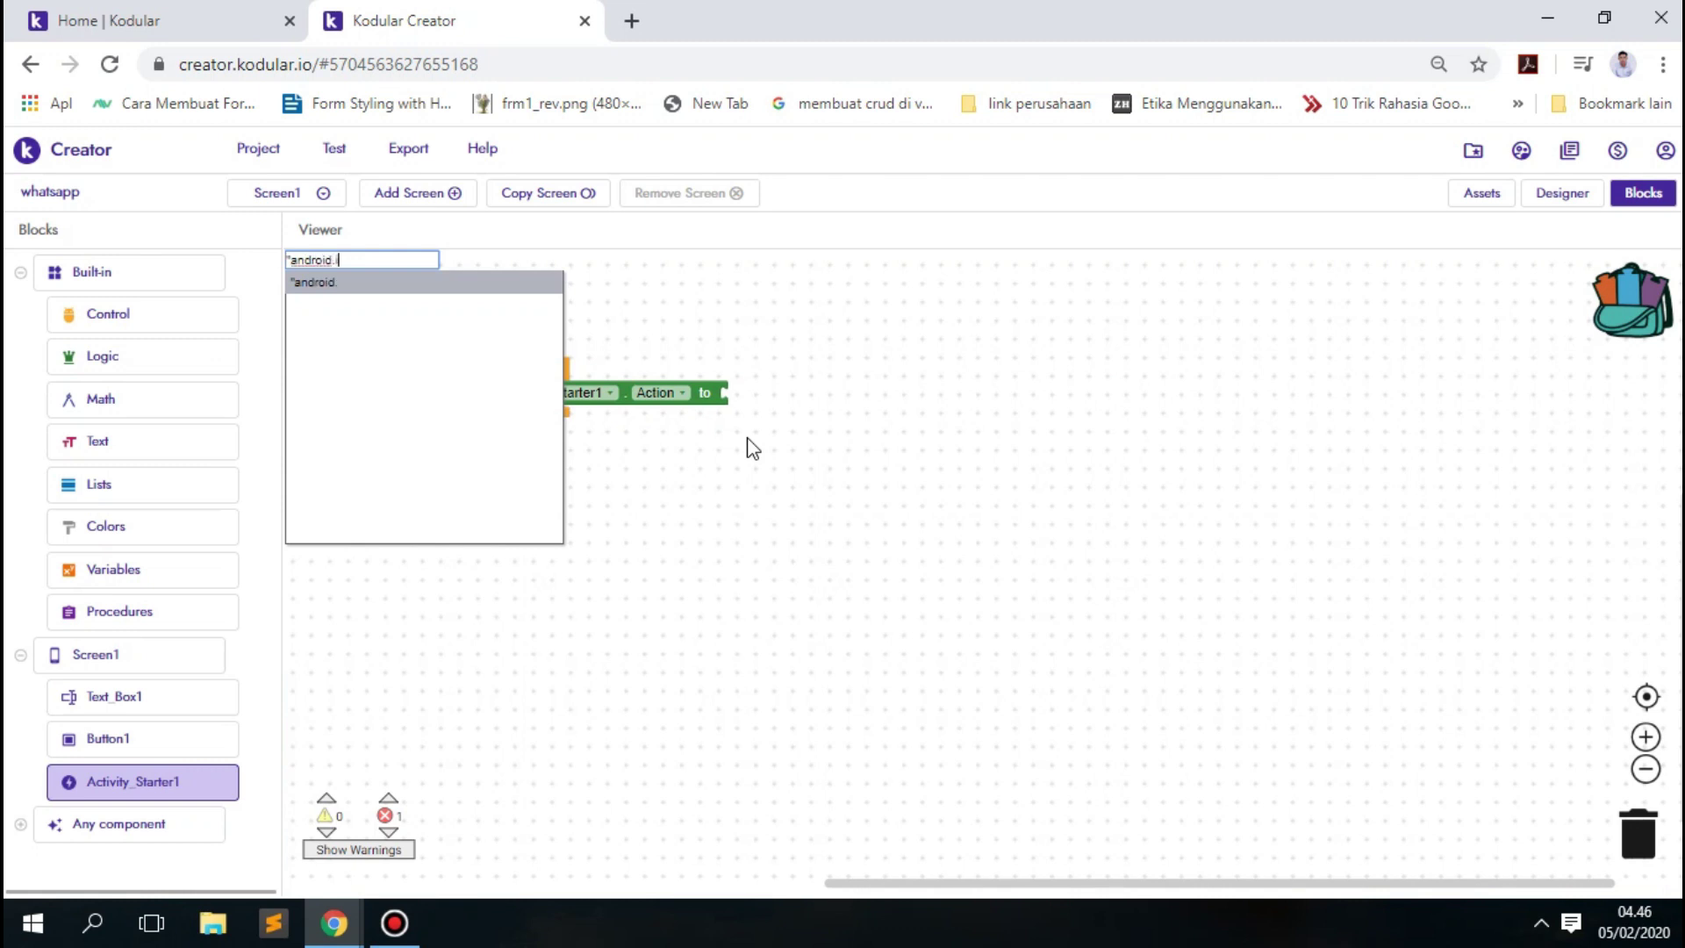
text(nt)
text(n.SEND)
key(Return)
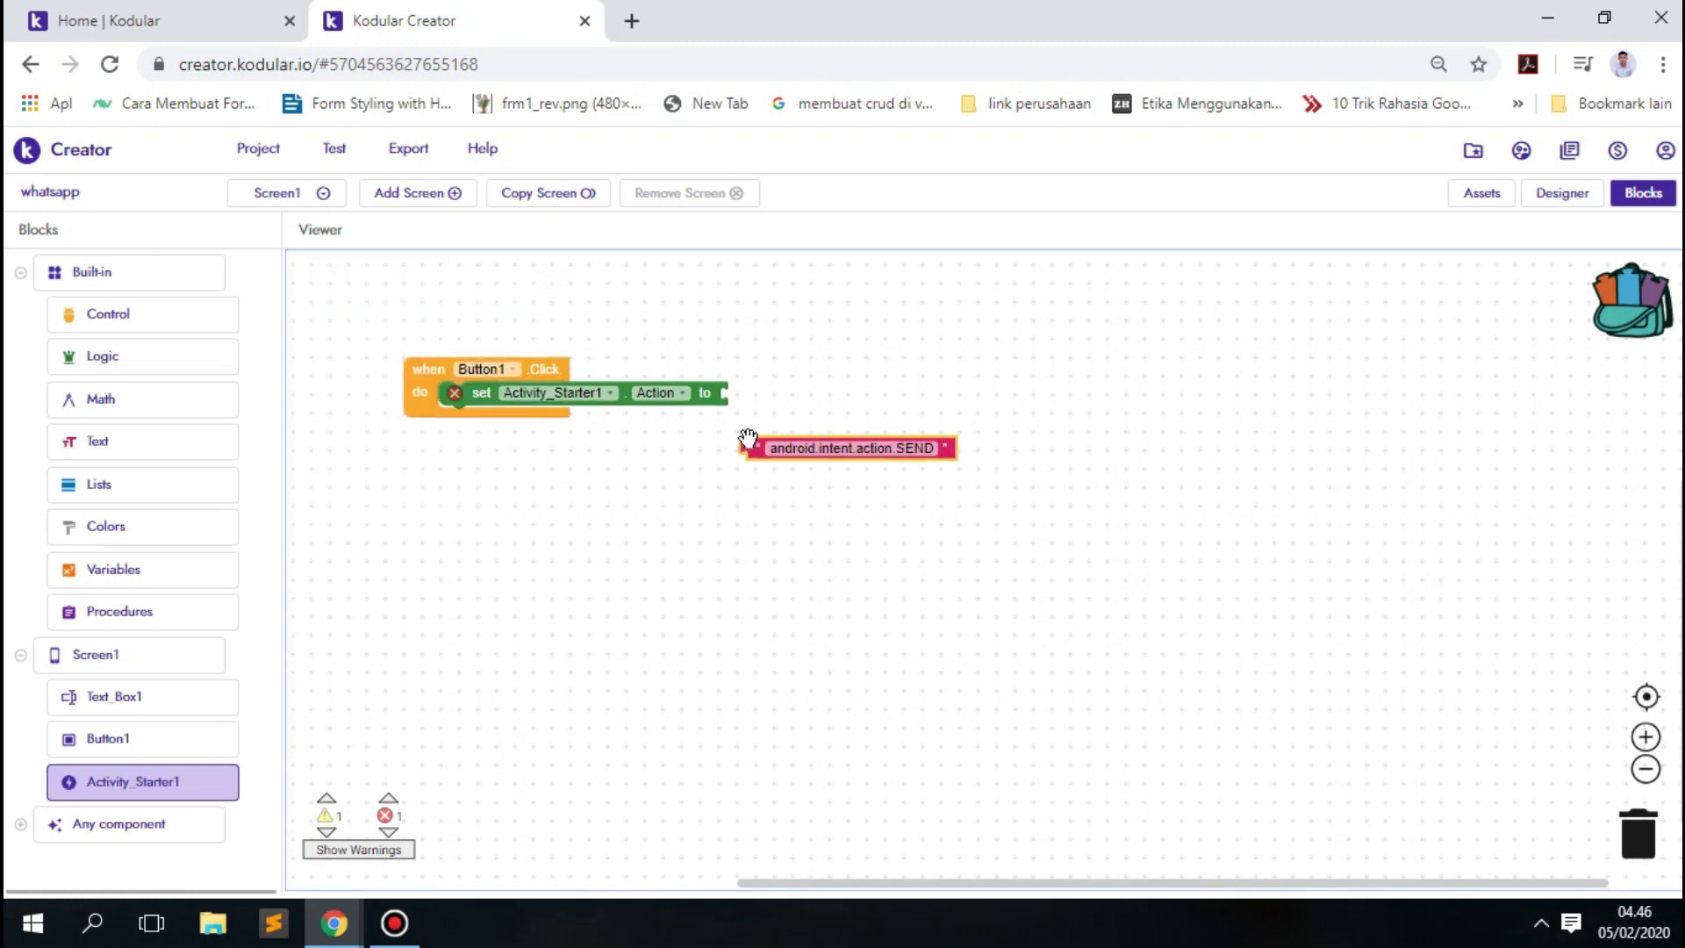
drag(747, 437, 742, 399)
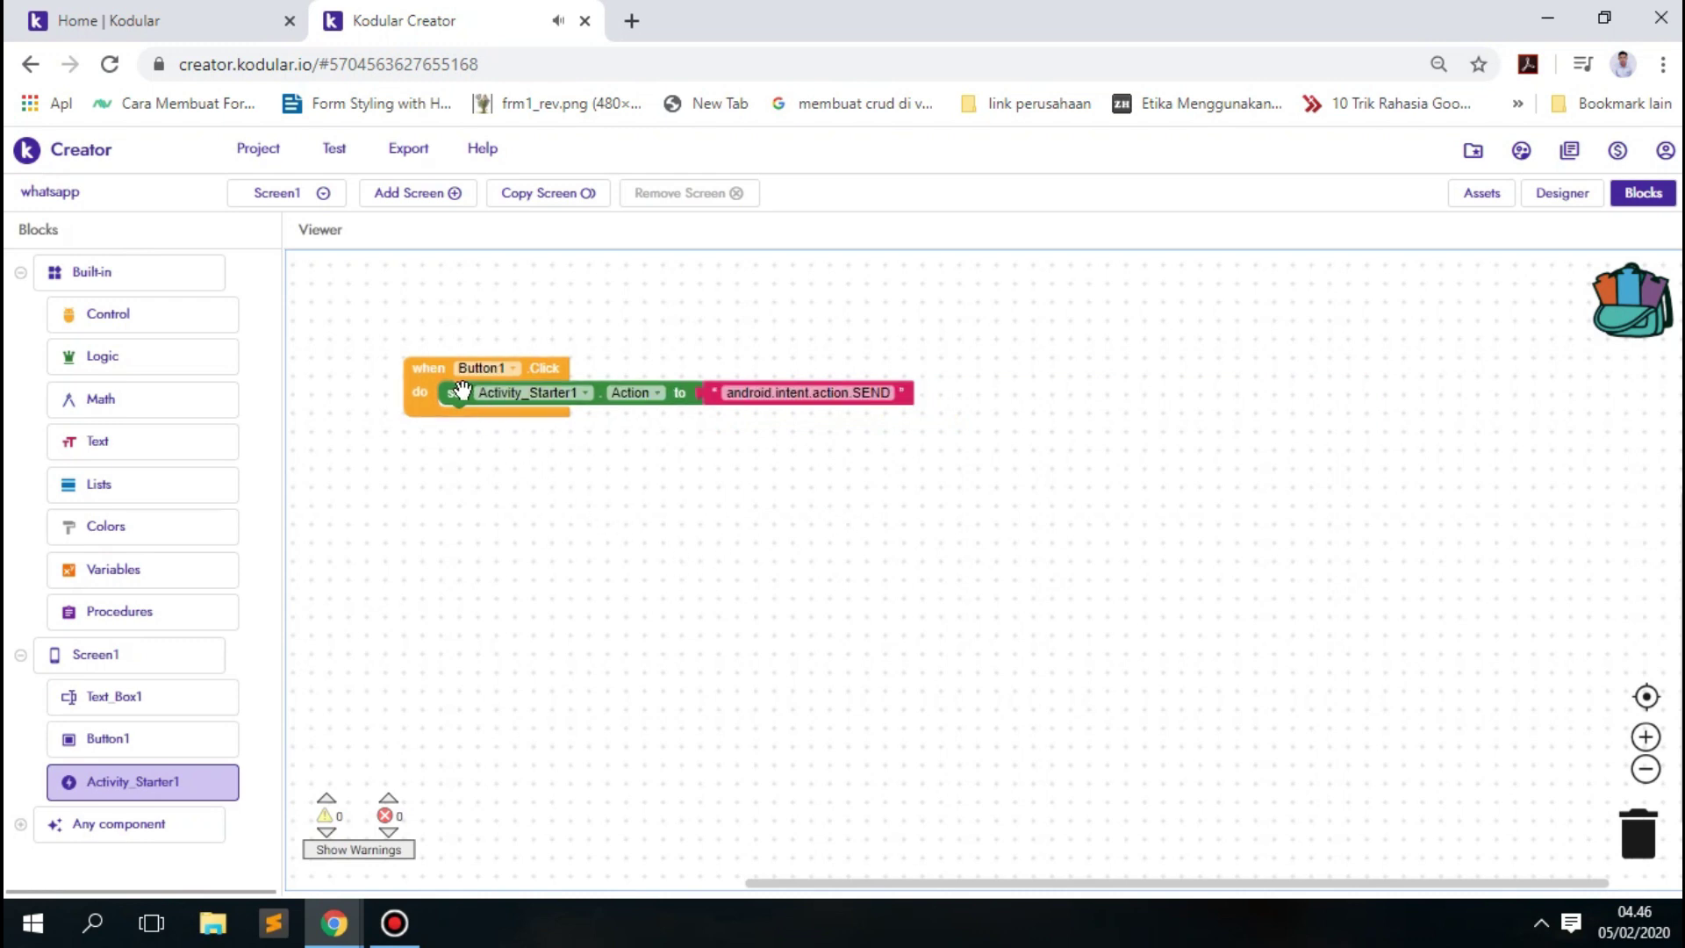
Below it, set Activity_Starter1's Activity Package to 'com.whatsapp'.
click(101, 780)
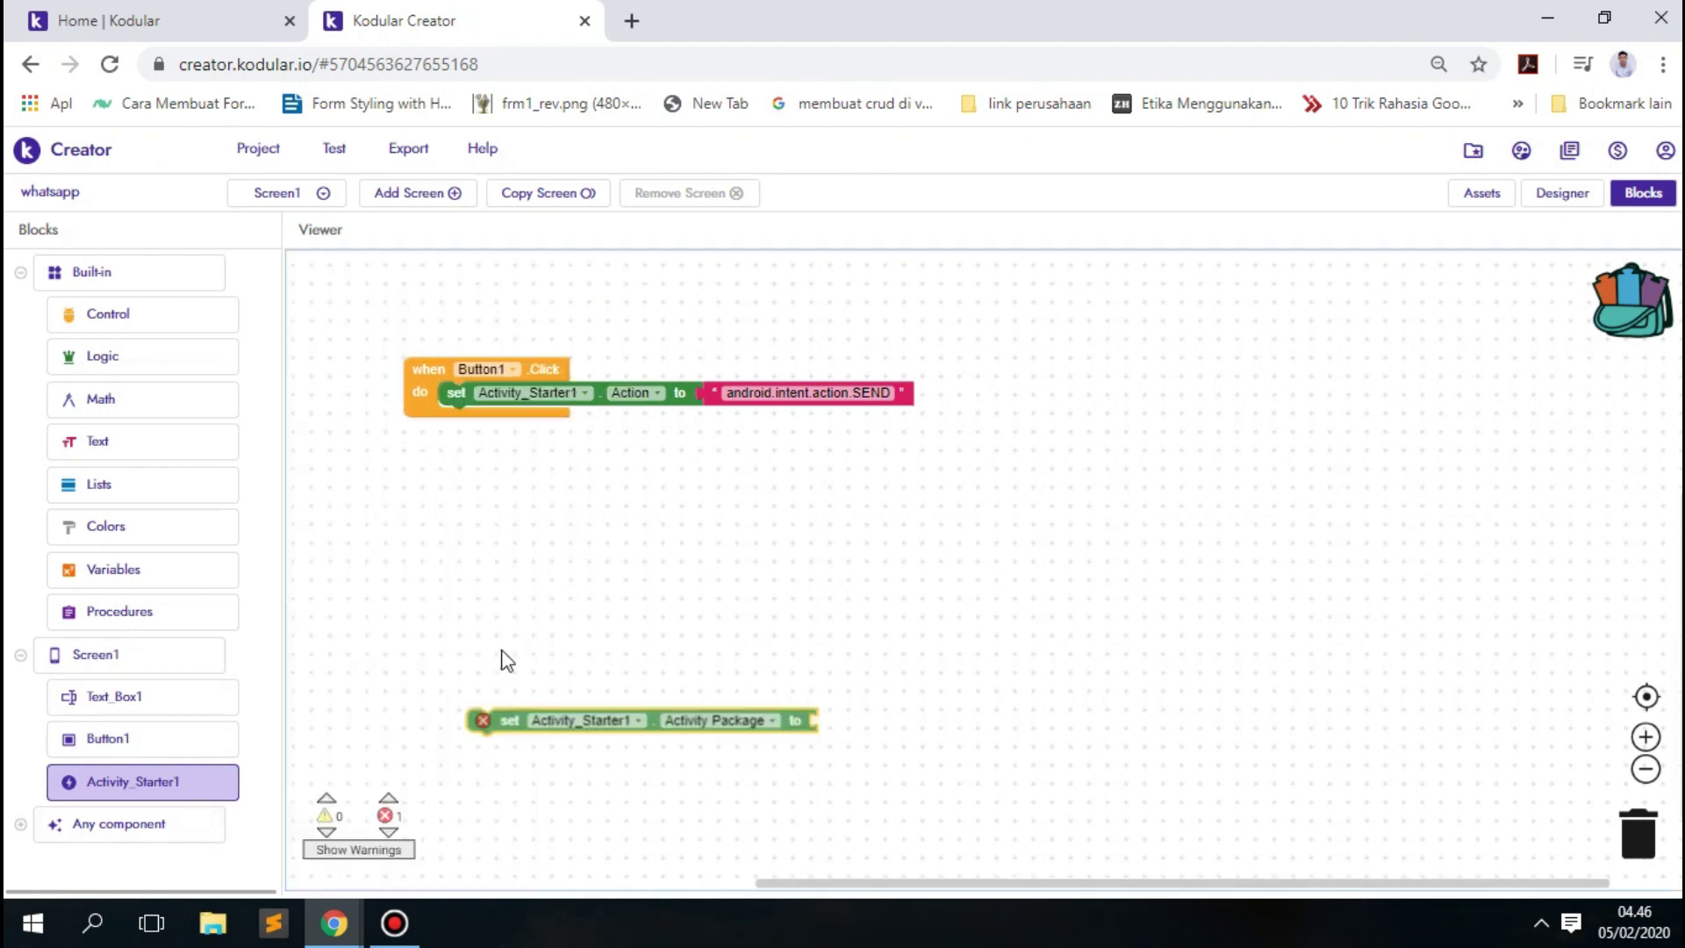
drag(367, 805, 465, 430)
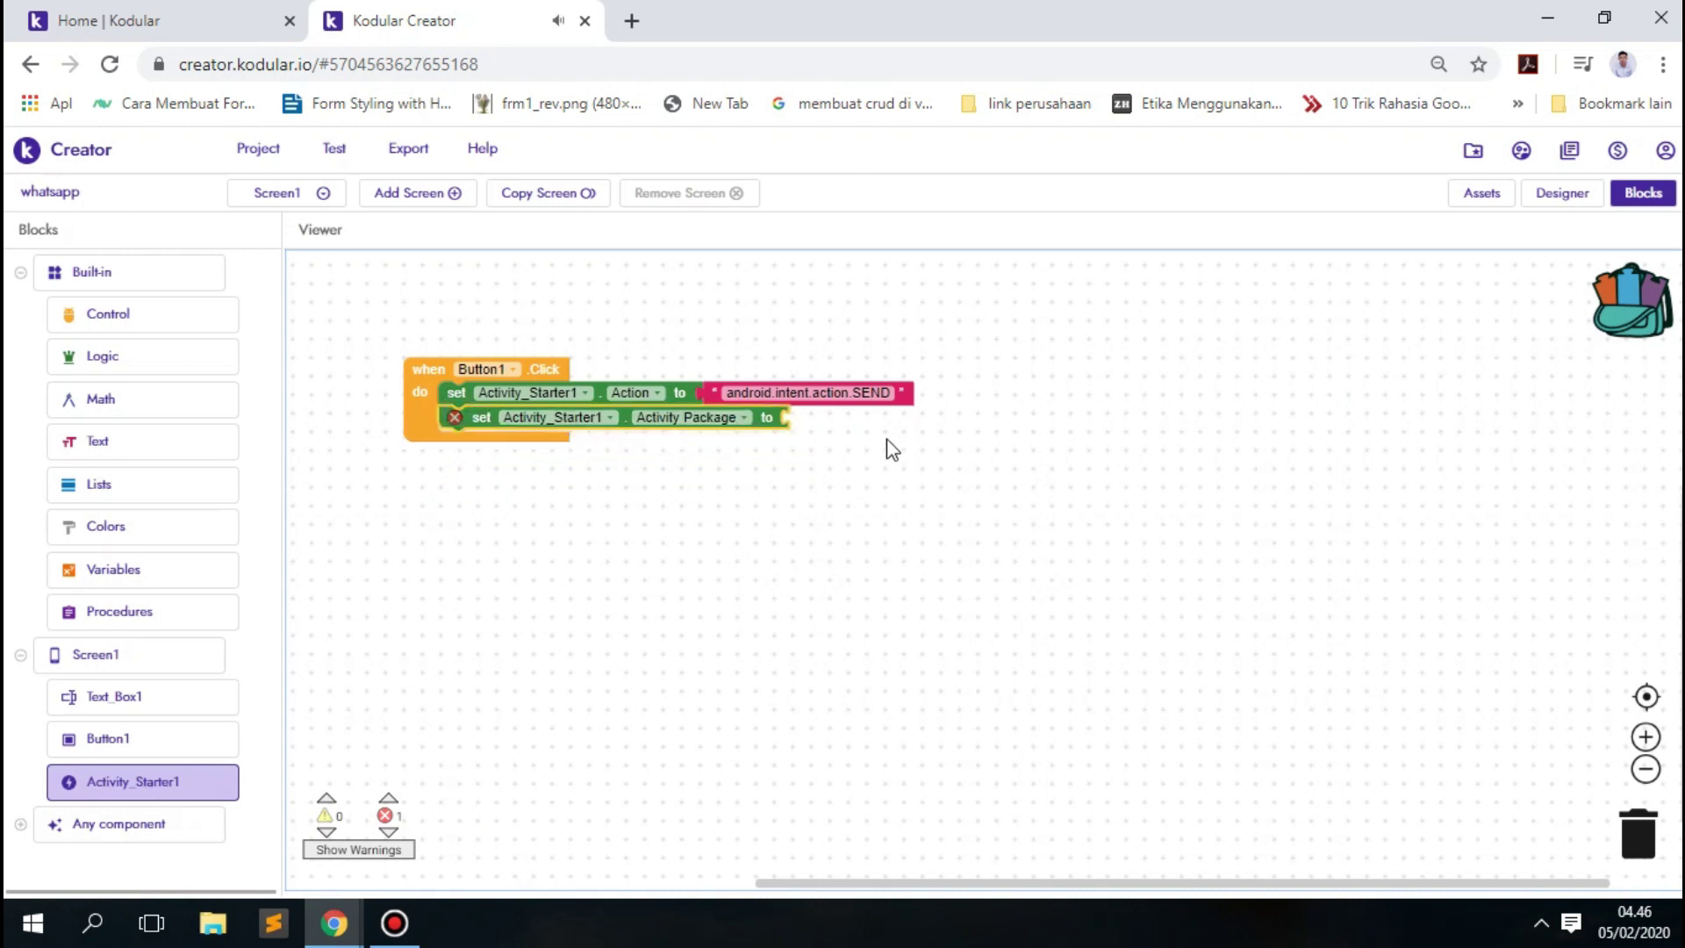
text(1)
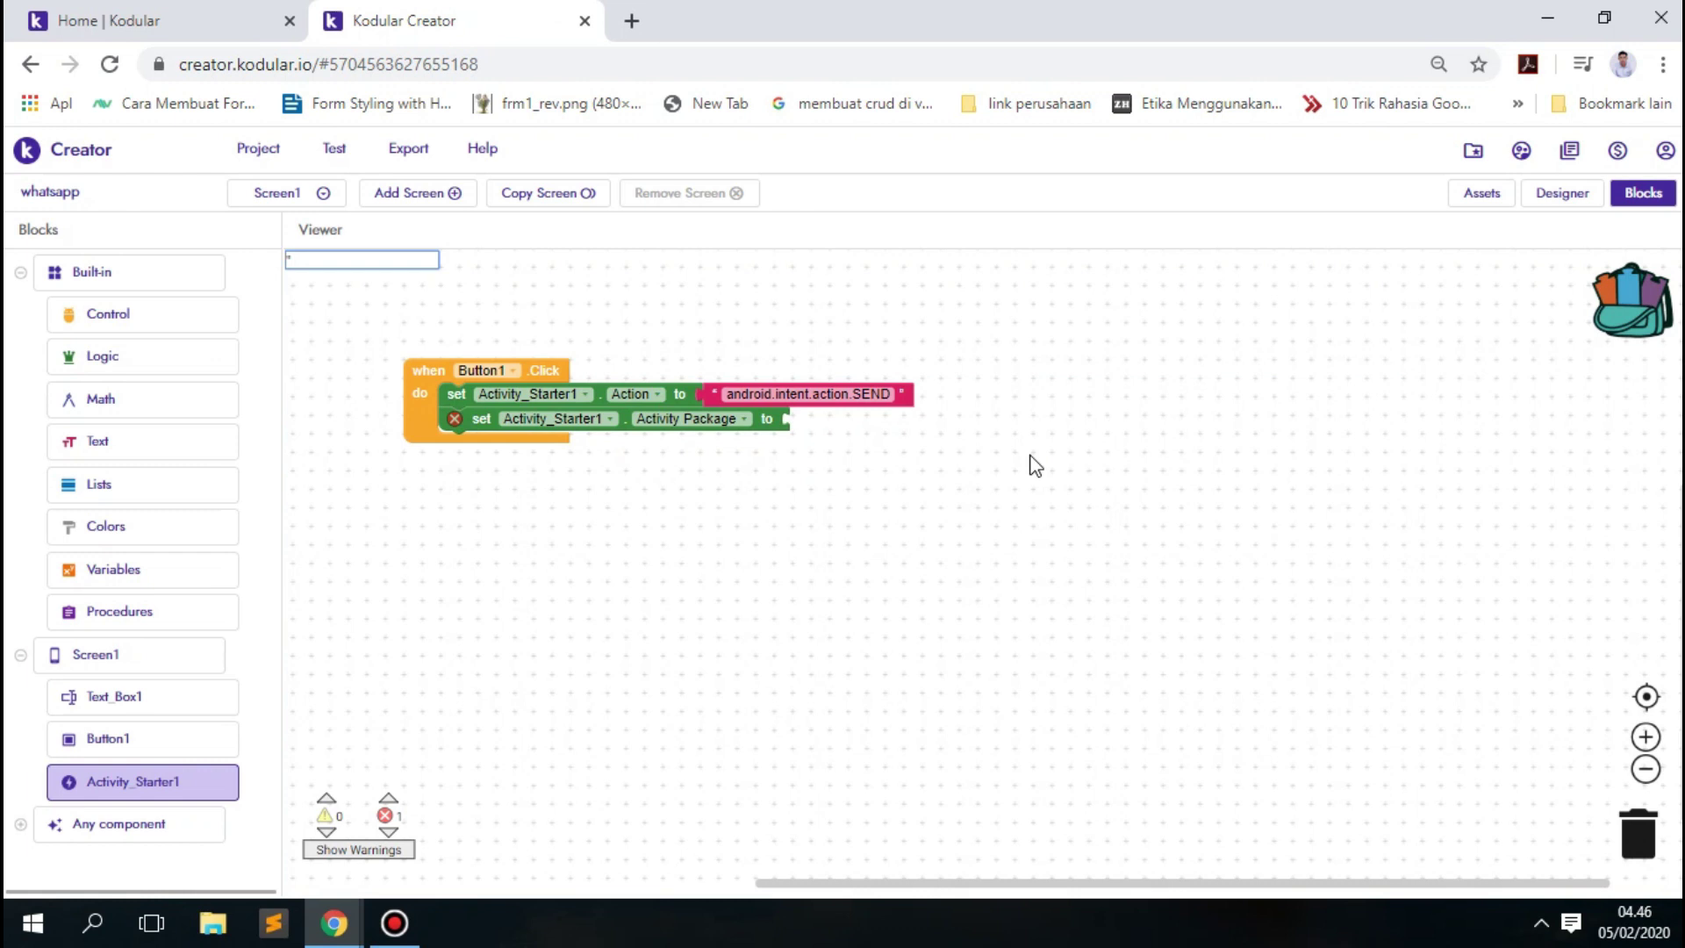
text(com.whatsapp)
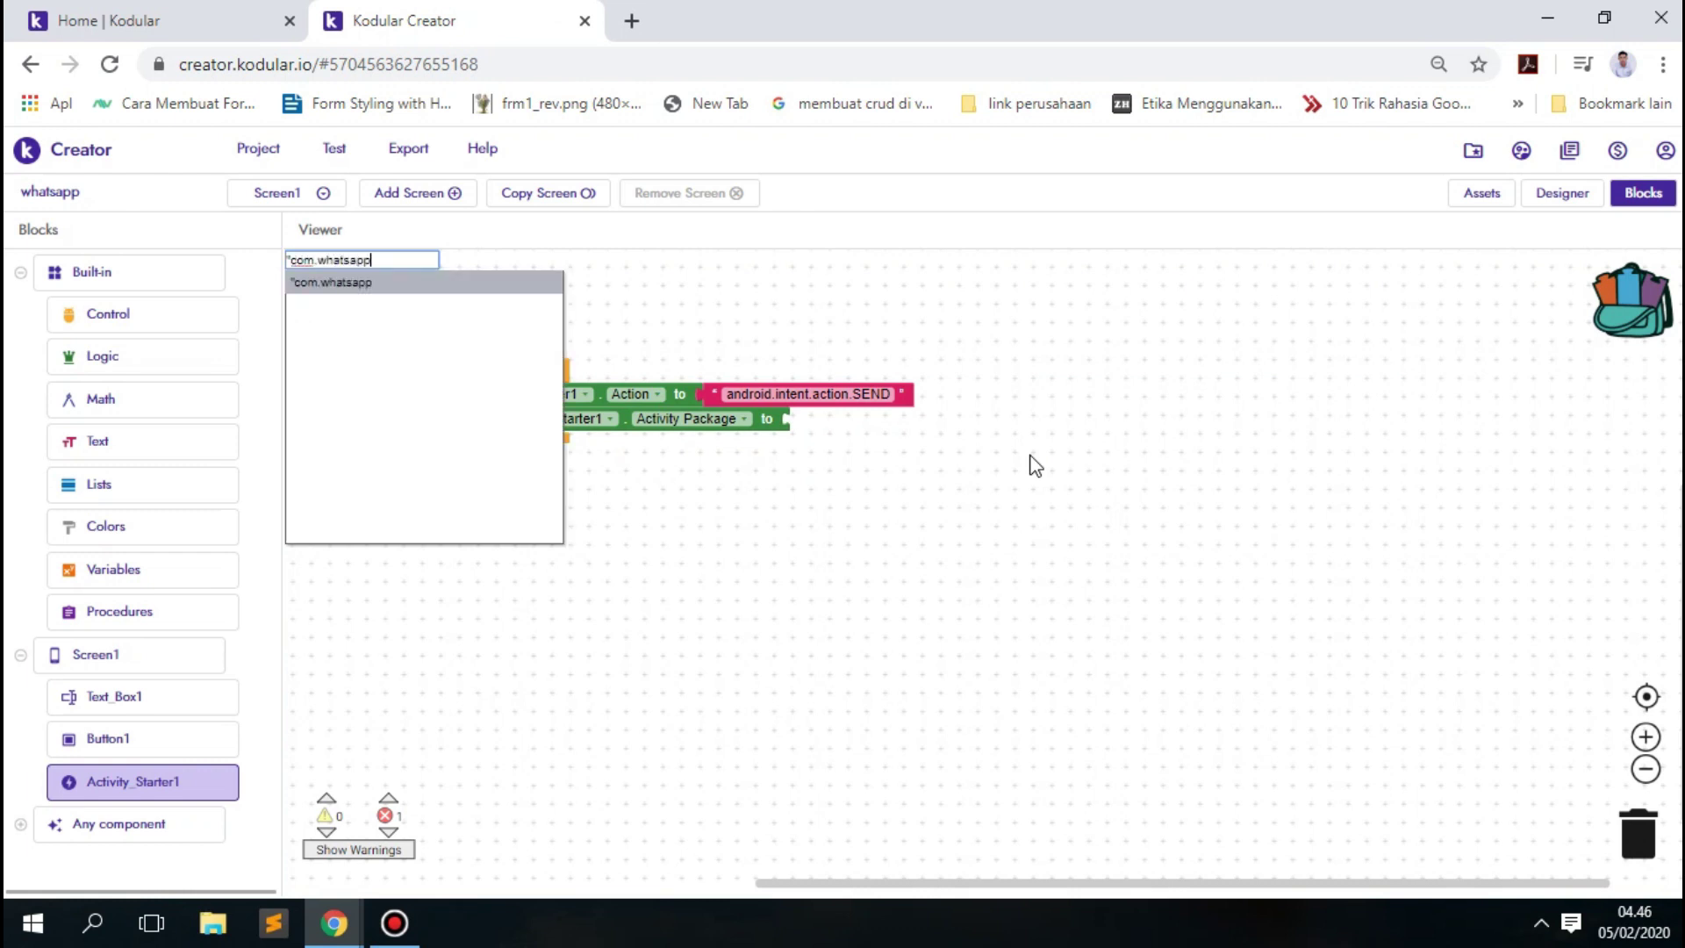
key(Return)
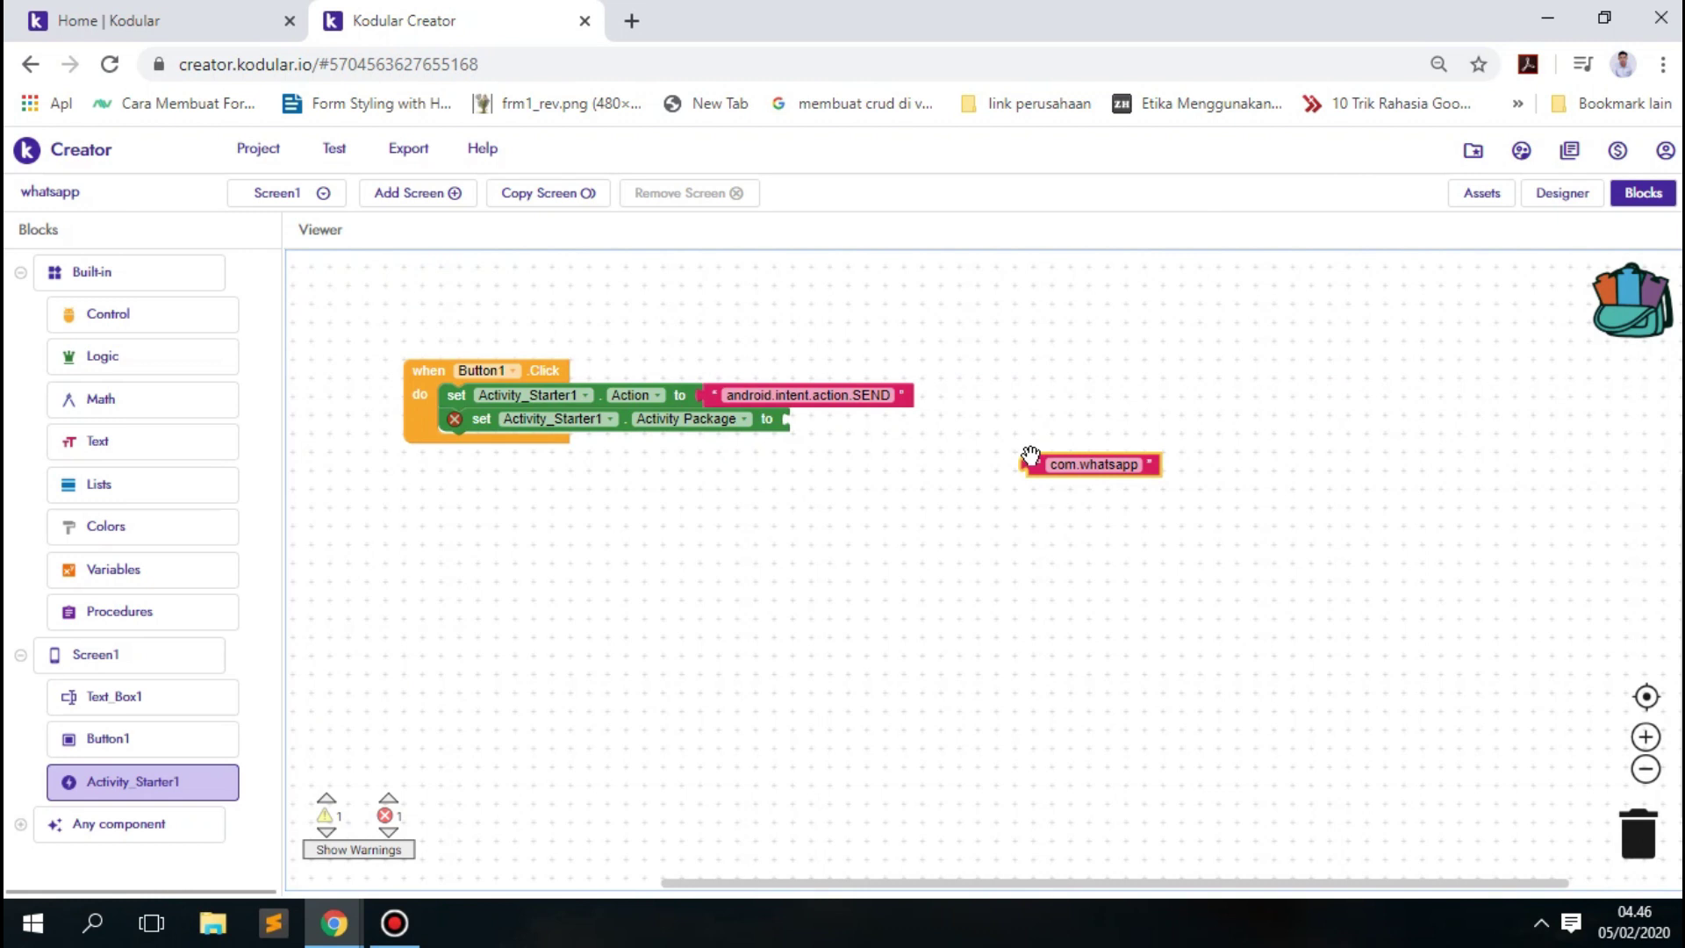
drag(1056, 487, 742, 396)
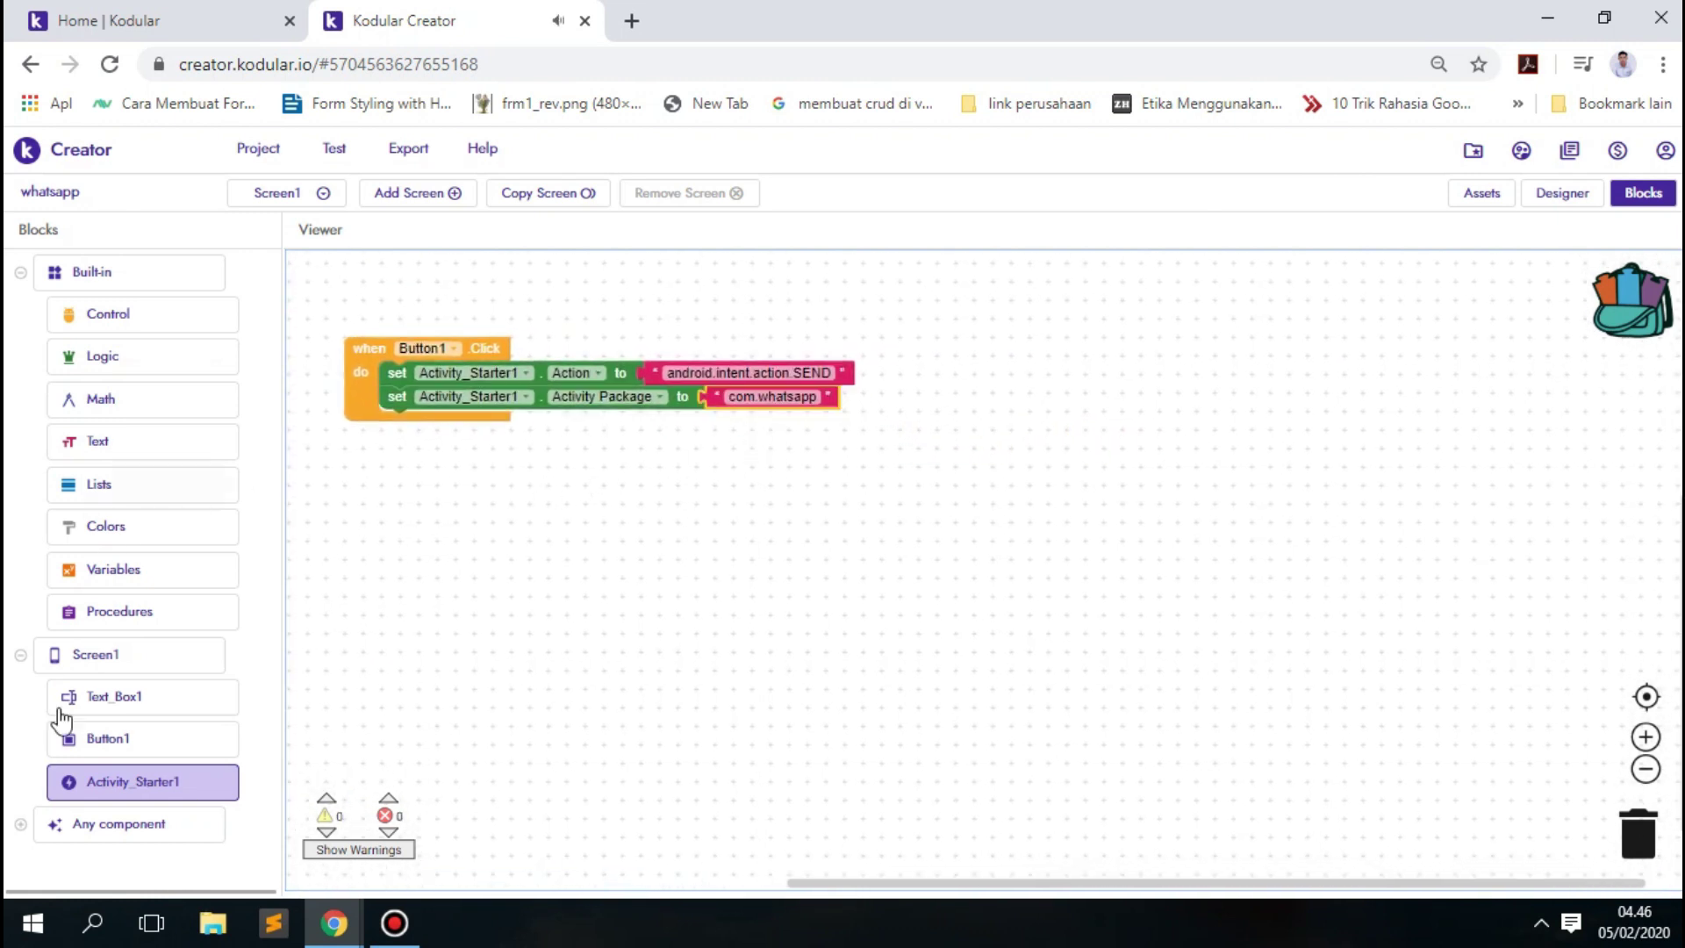
click(127, 783)
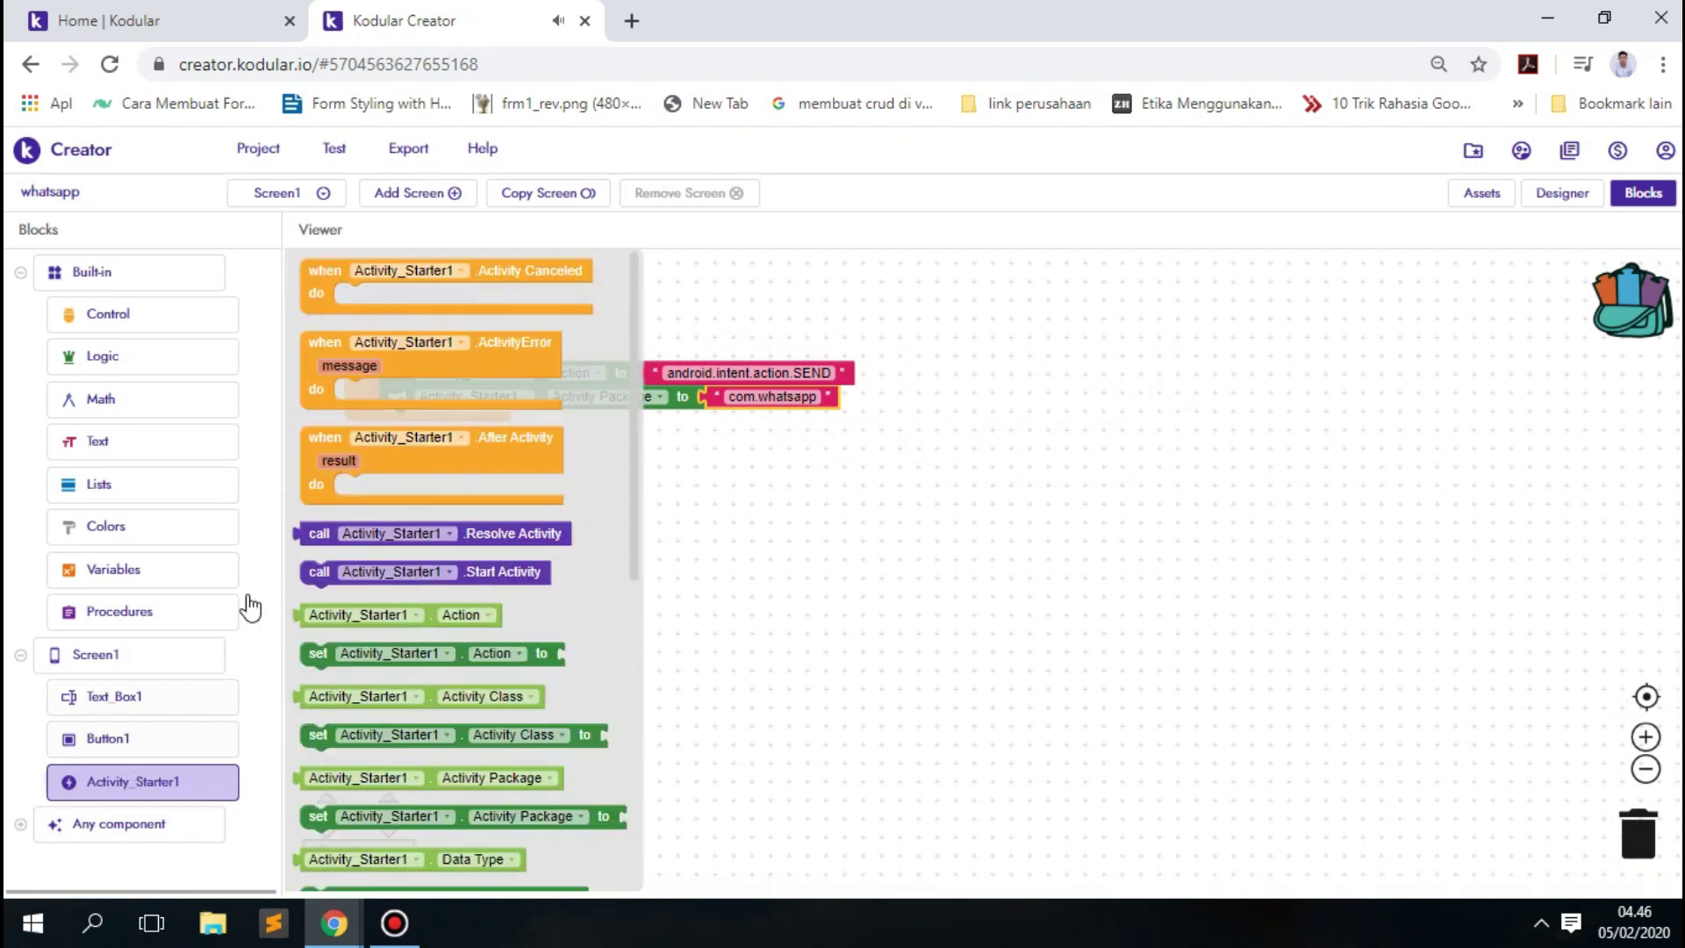
Add a set Activity Class block with text 'com.whatsapp.ContactPicker' under Activity Package.
click(470, 740)
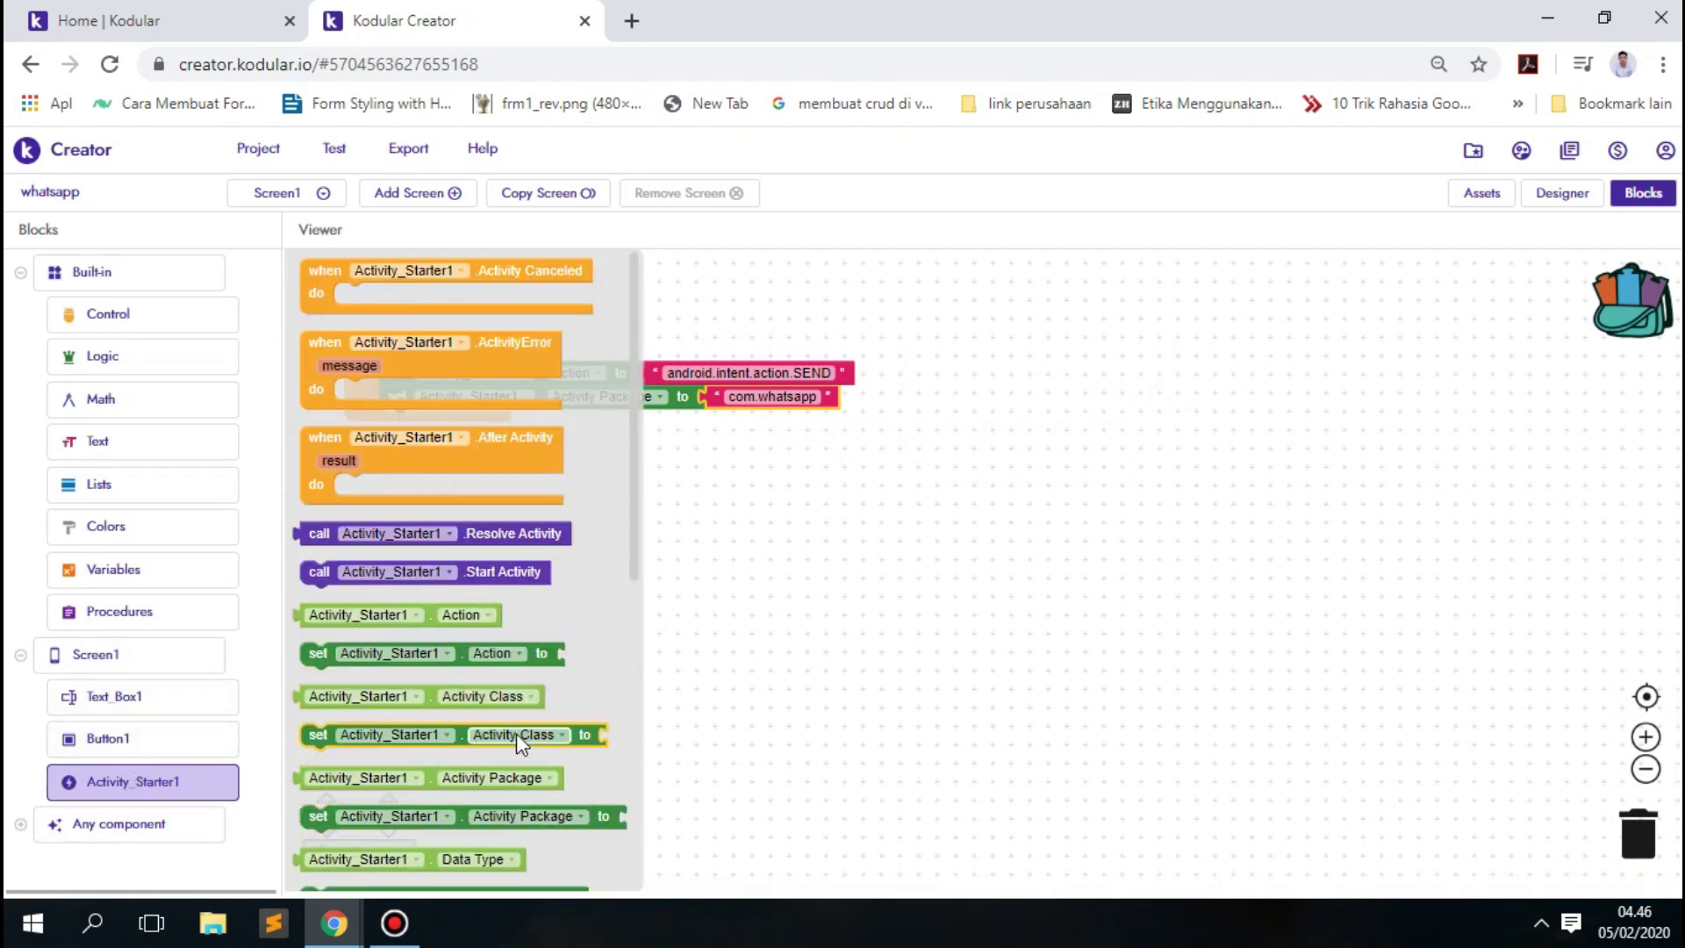
drag(516, 734, 547, 439)
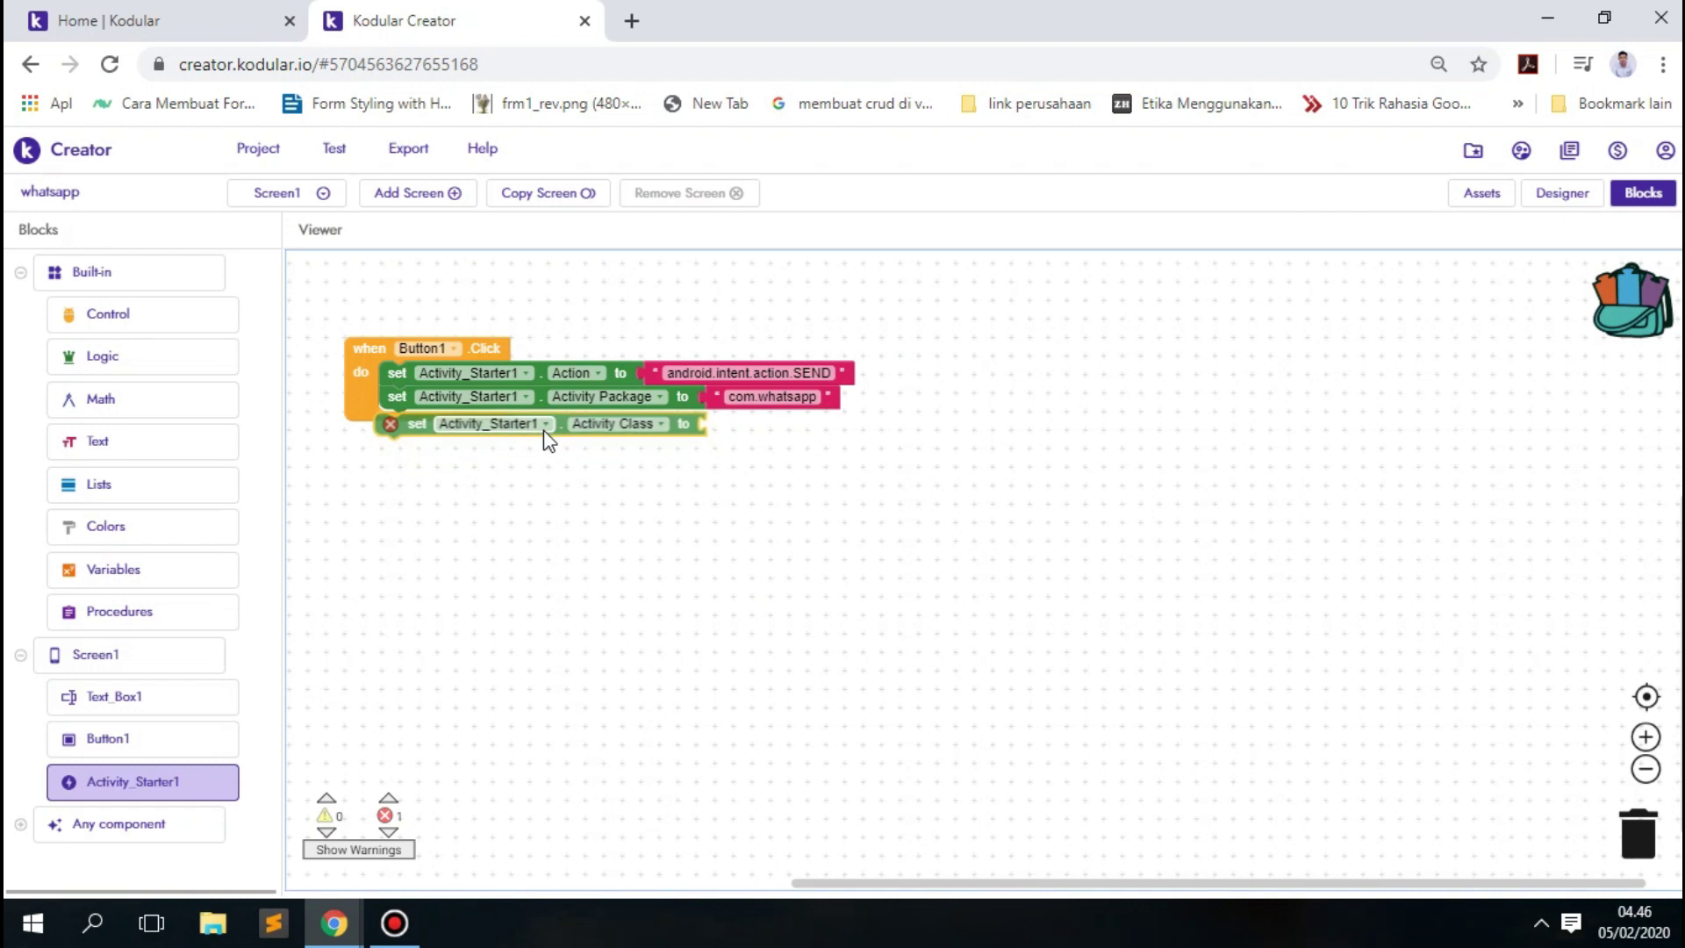
drag(547, 439, 531, 430)
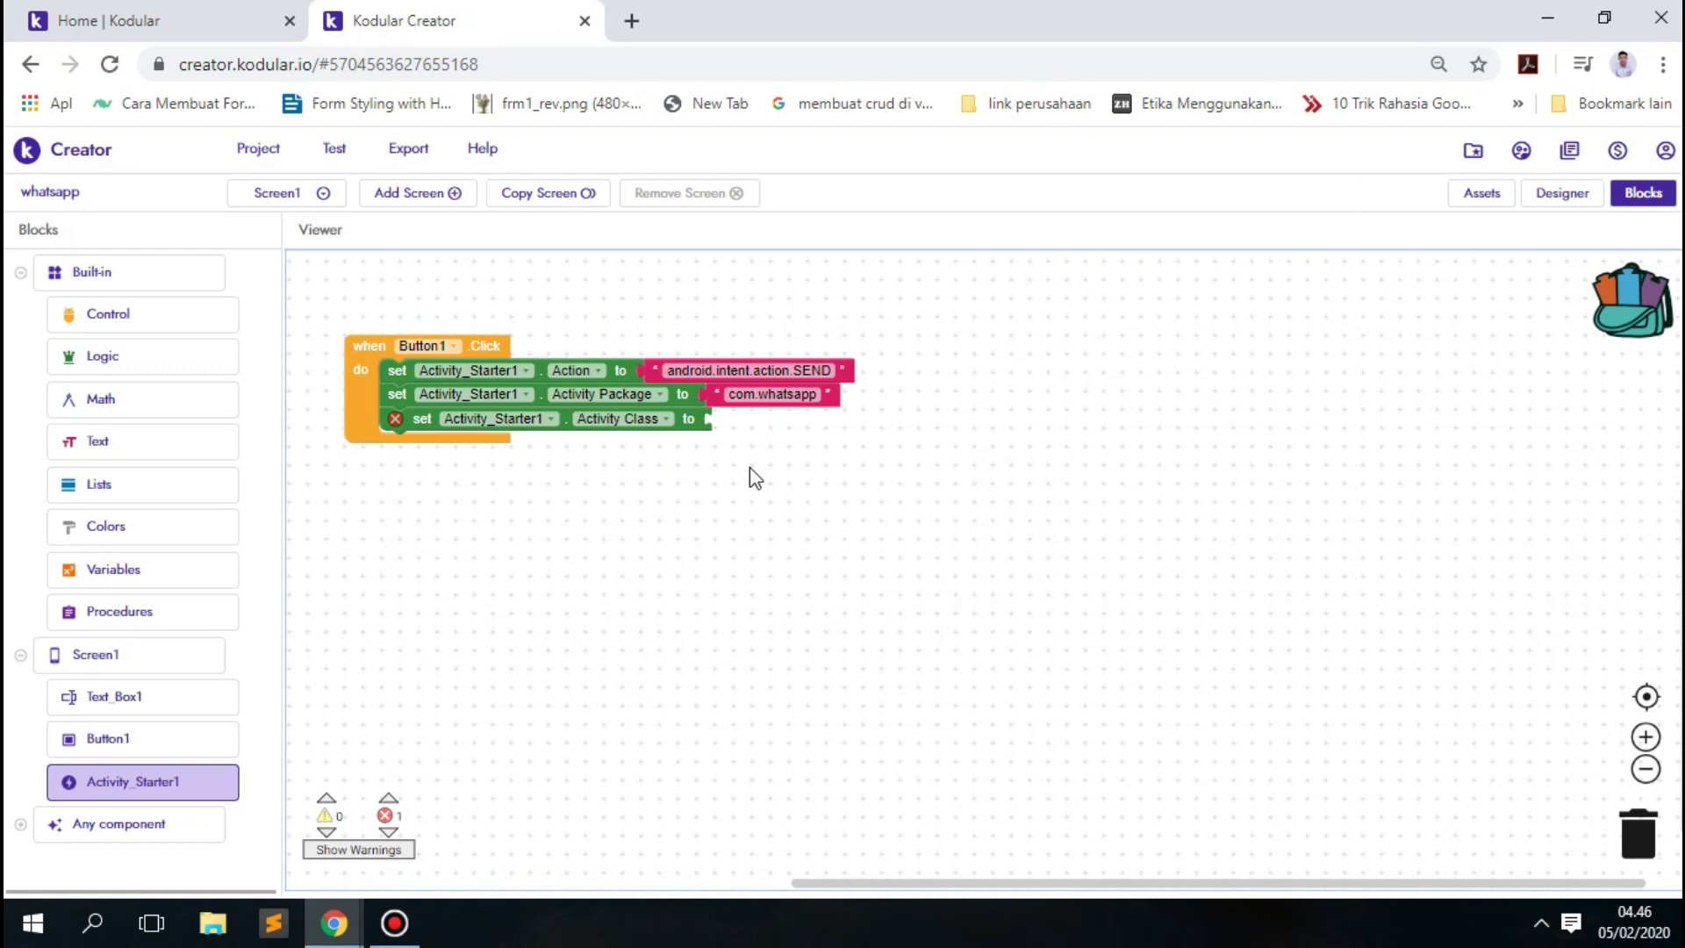
text(t)
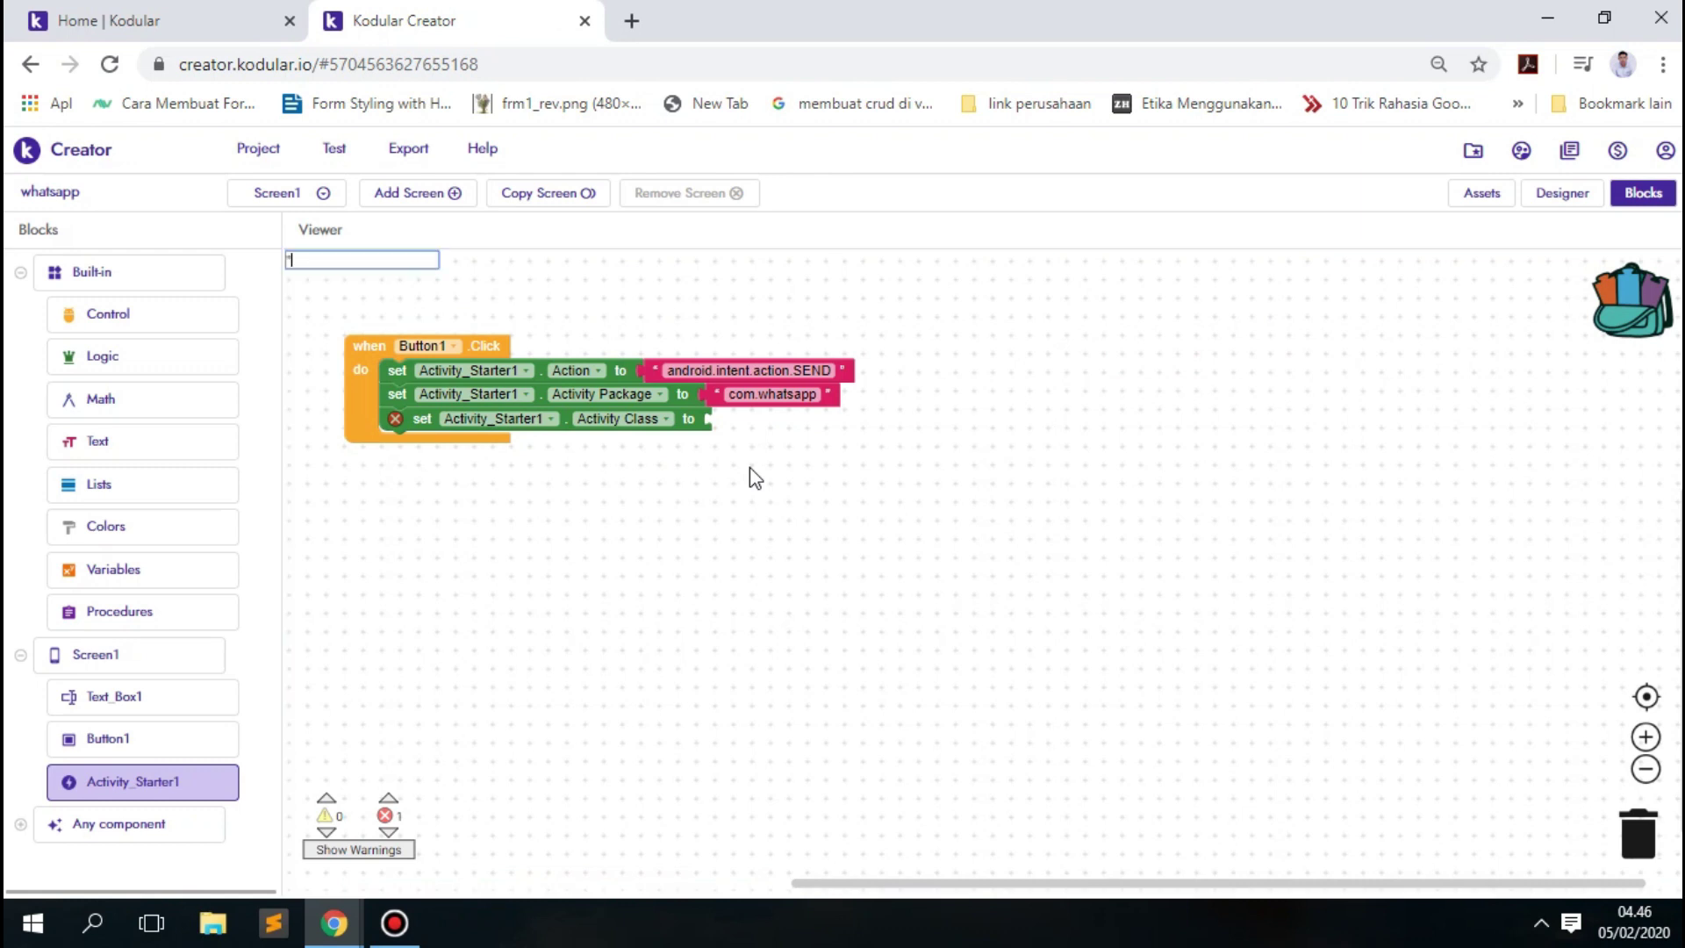
text(c)
text(om.whats)
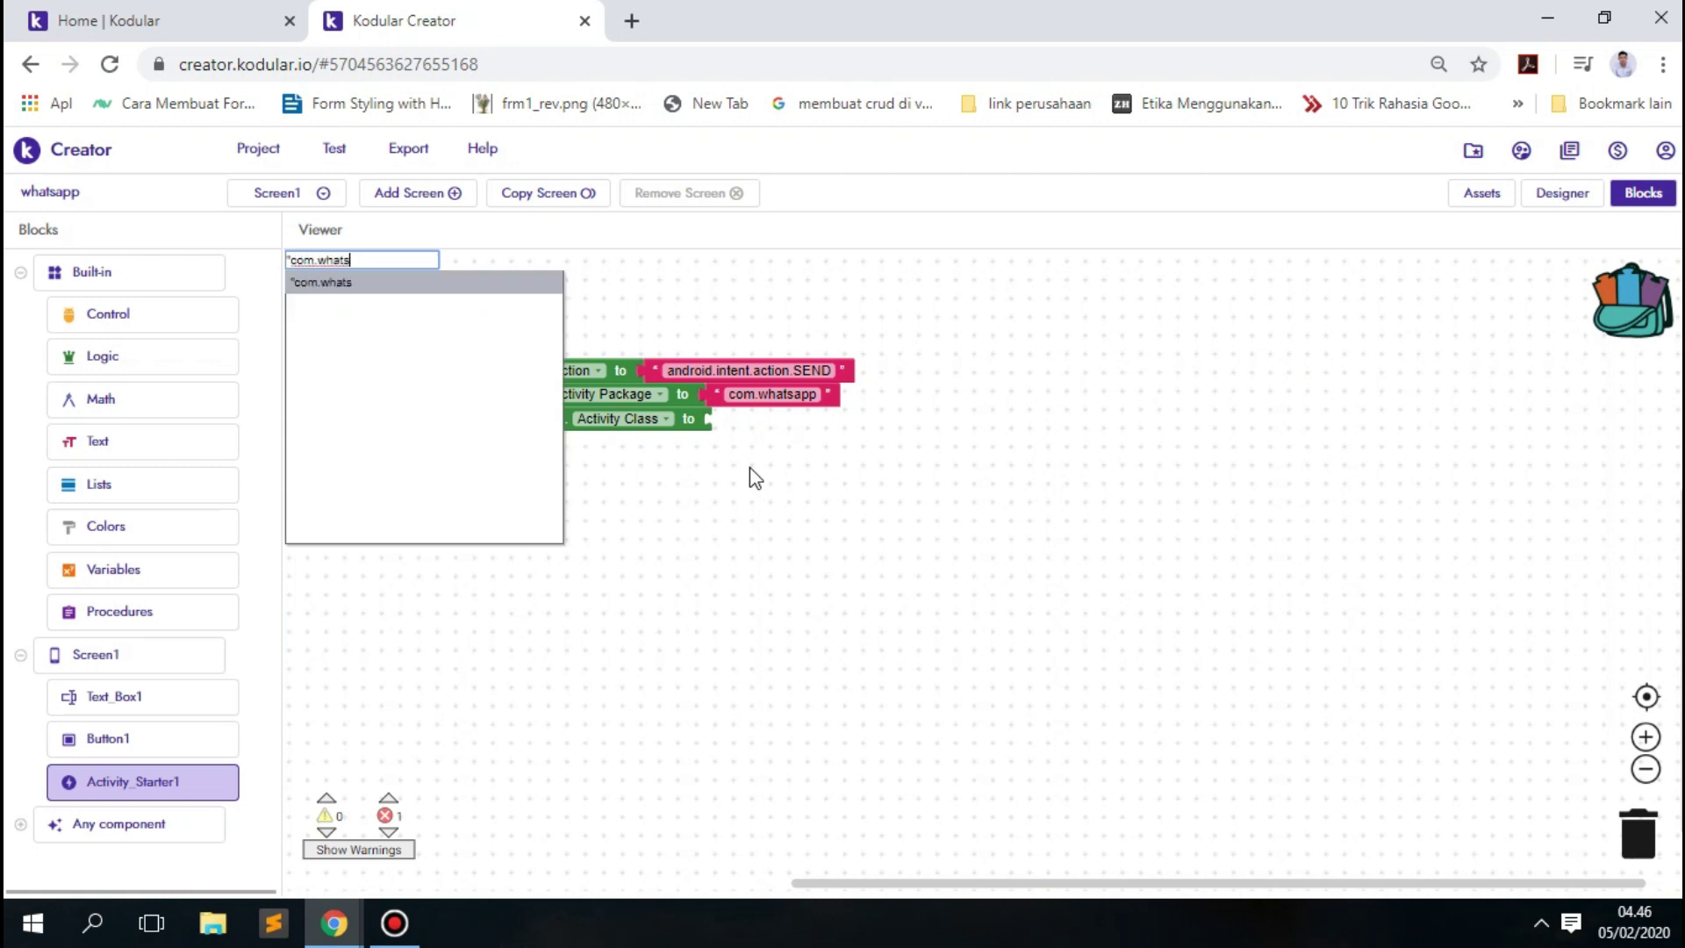
text(app.COn)
text(tact)
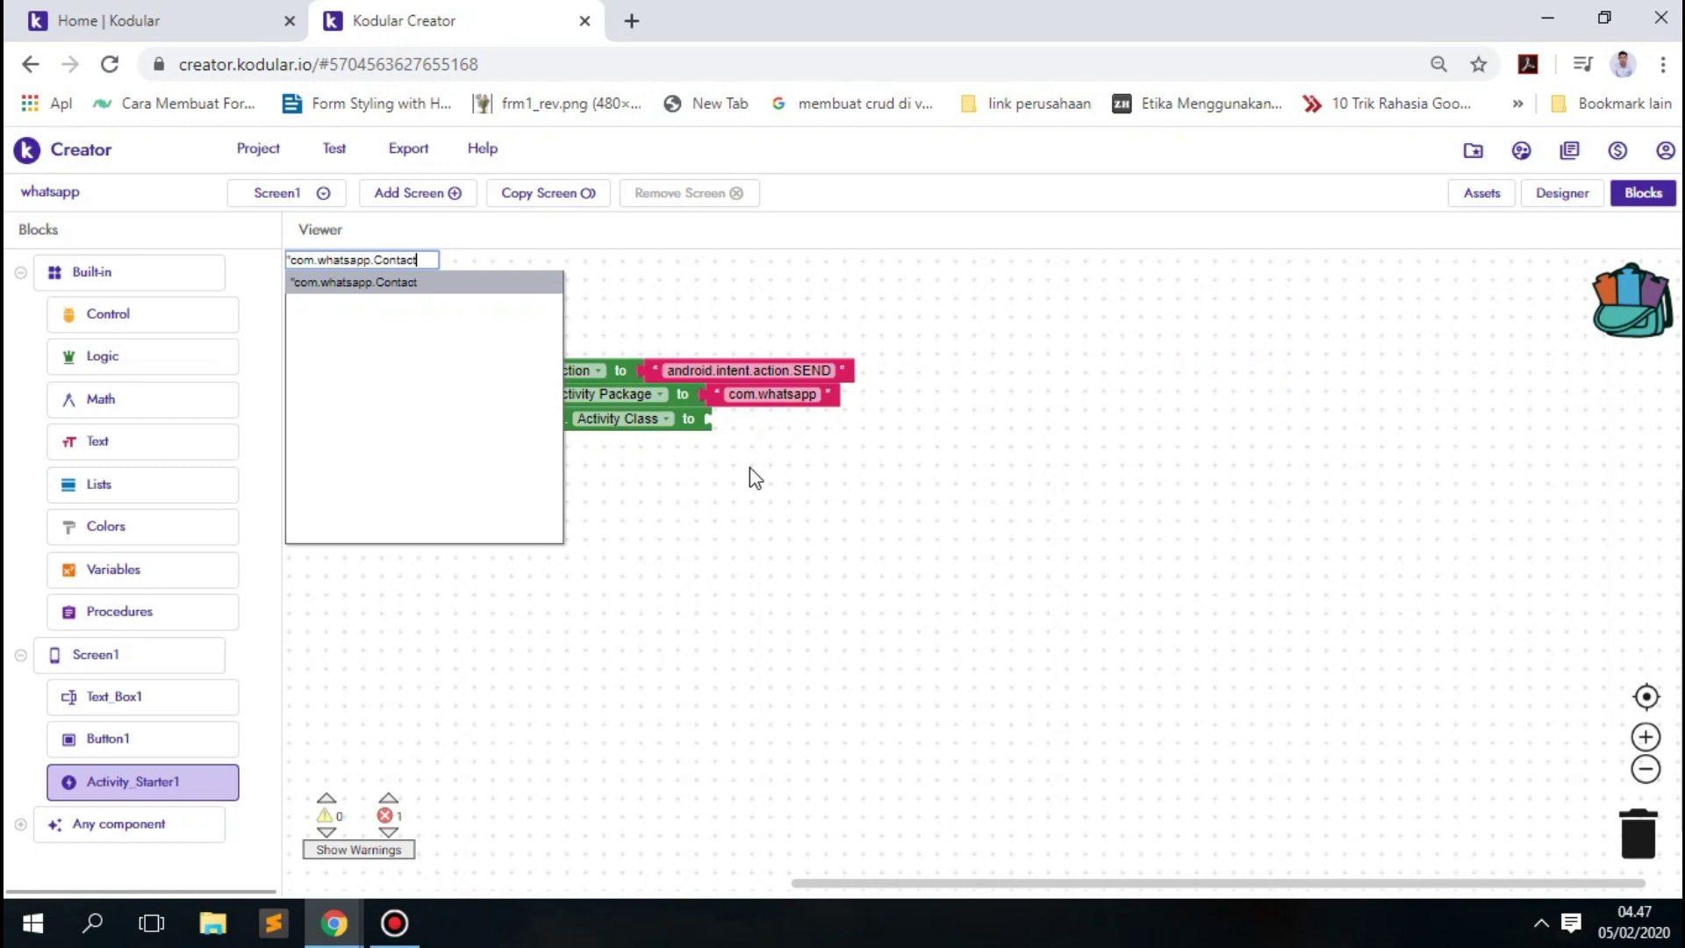
text(cker)
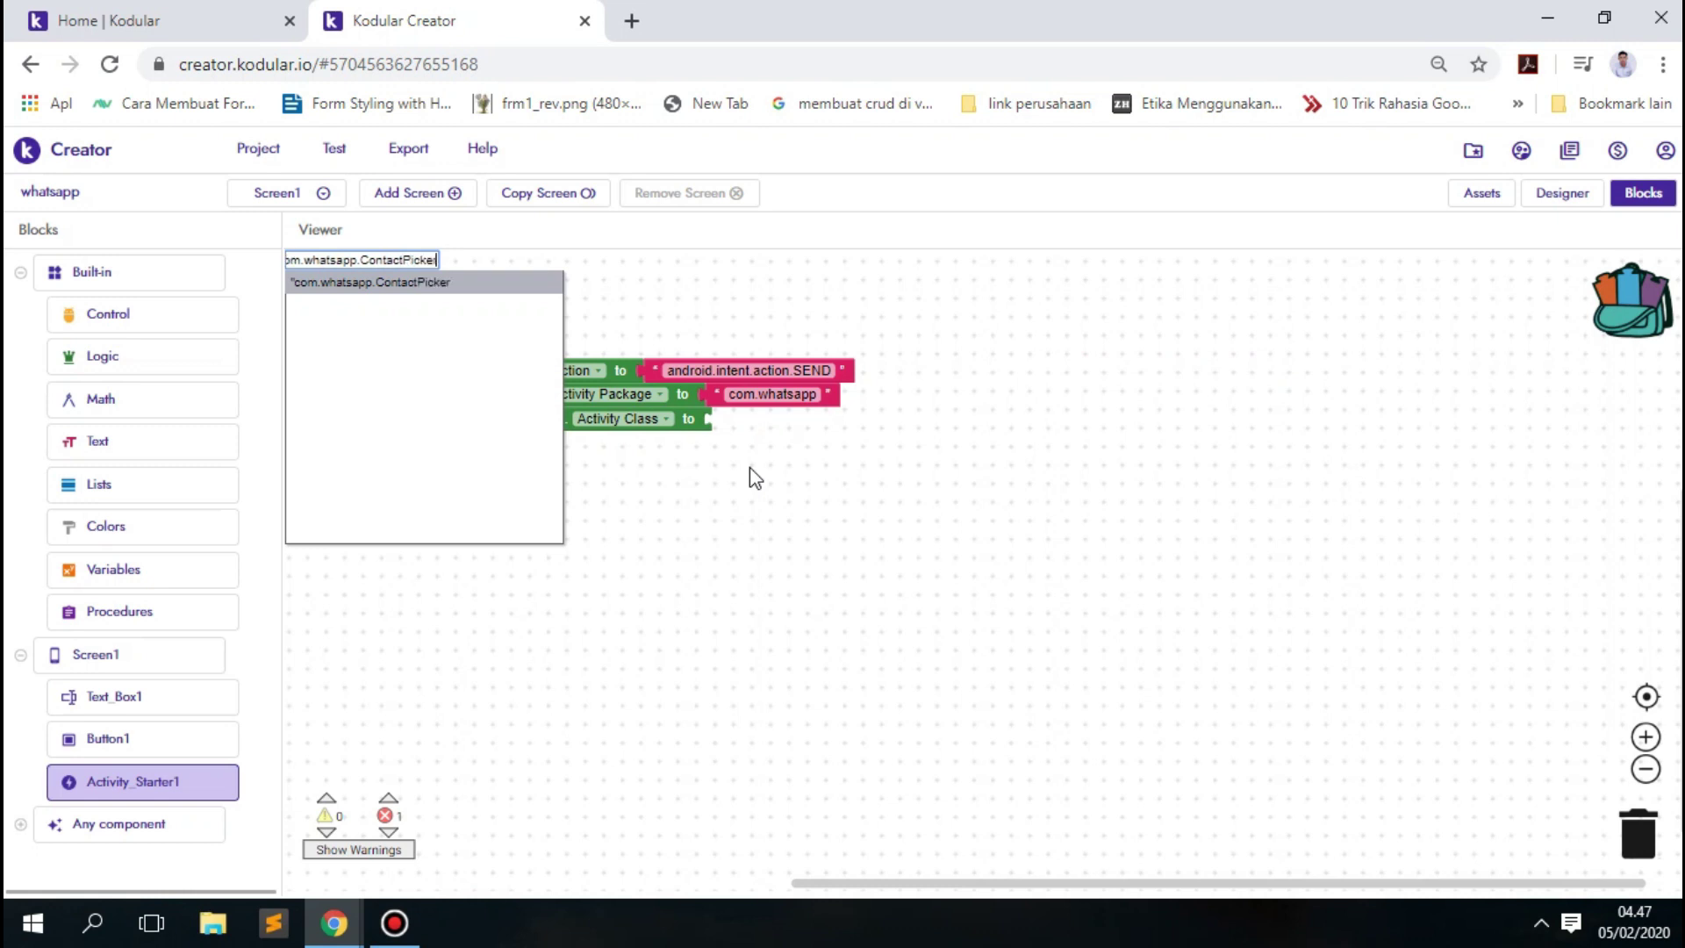
click(749, 466)
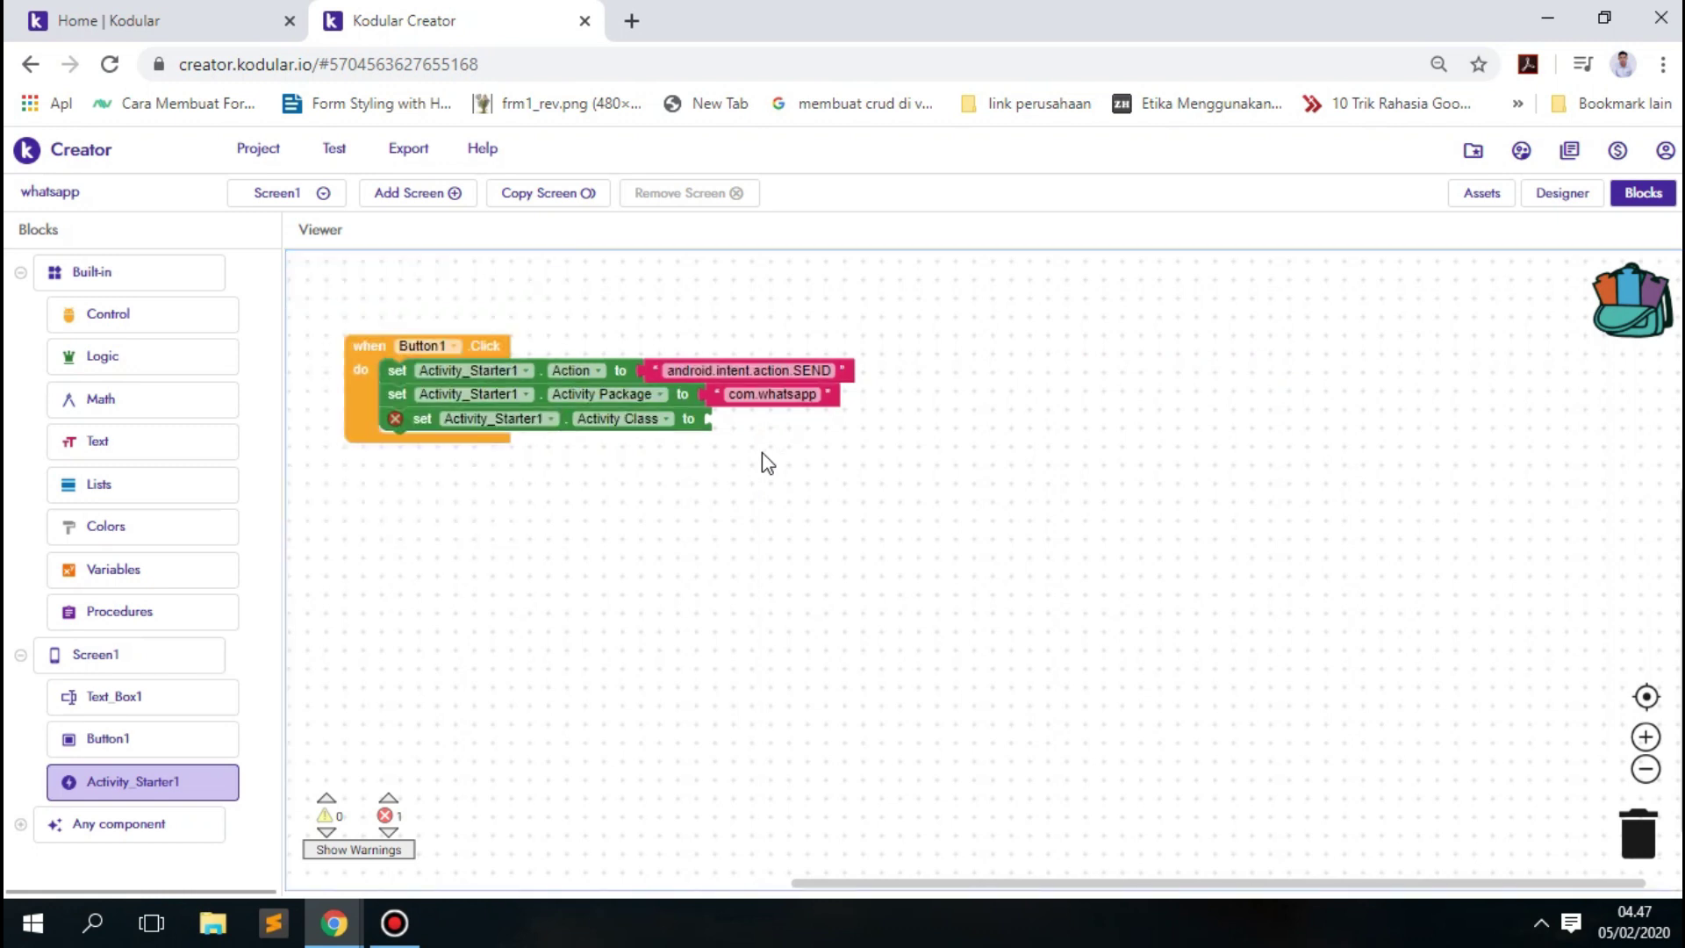
text("W)
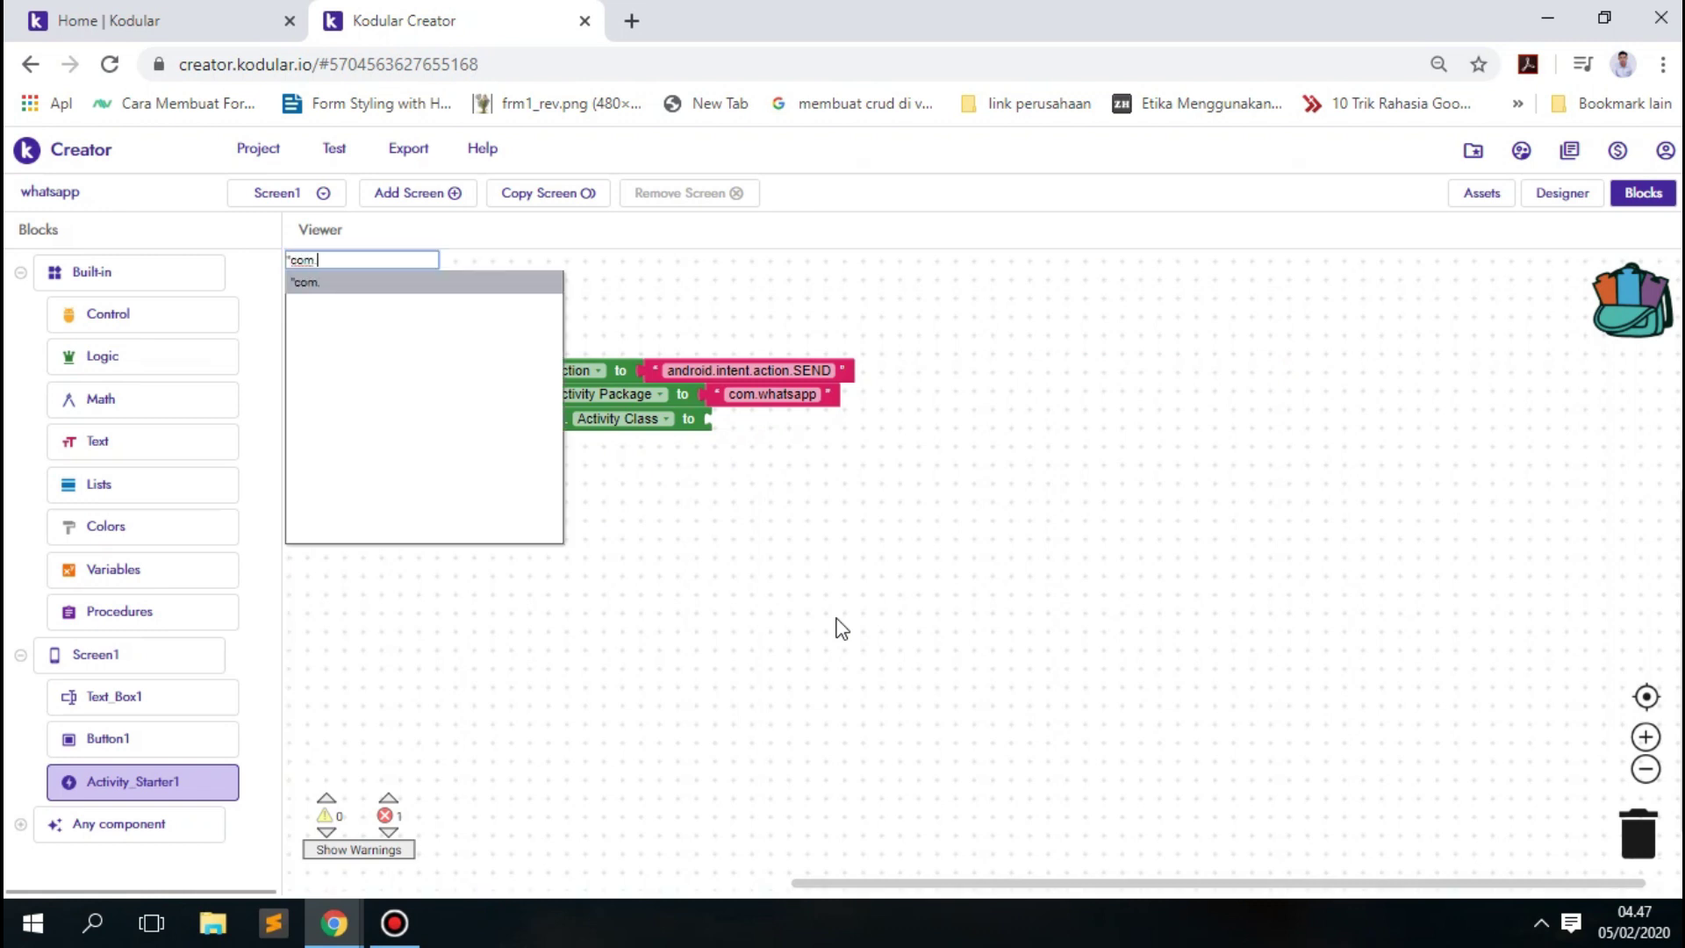
text(whatsapp.Contact)
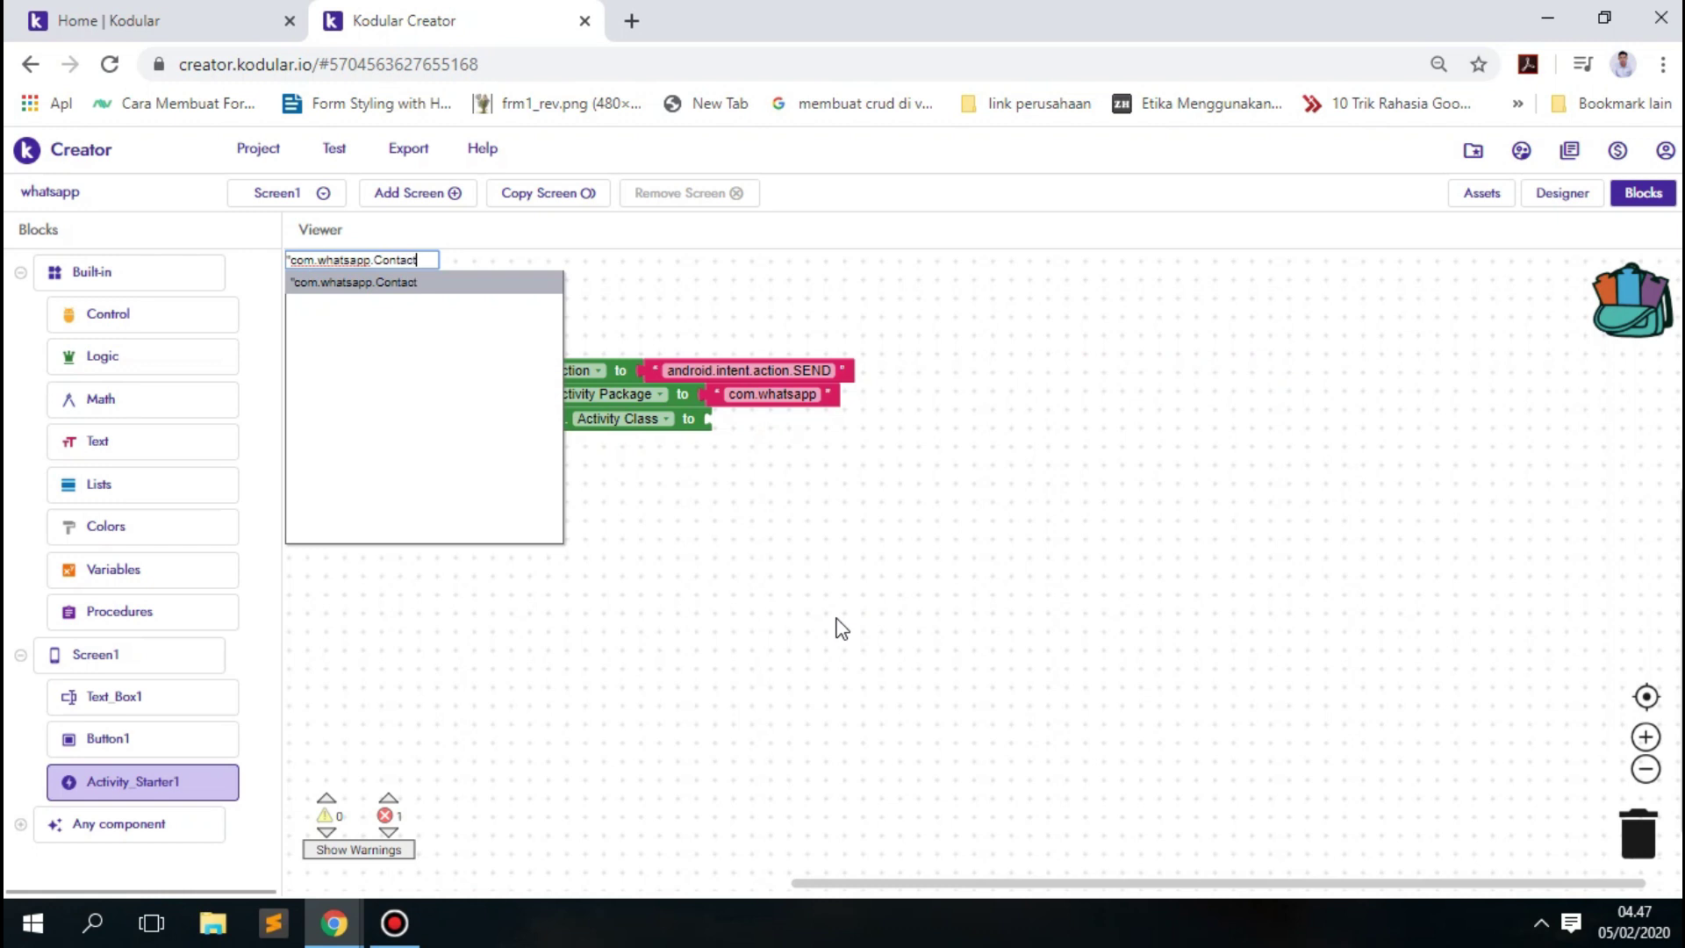
text(ker)
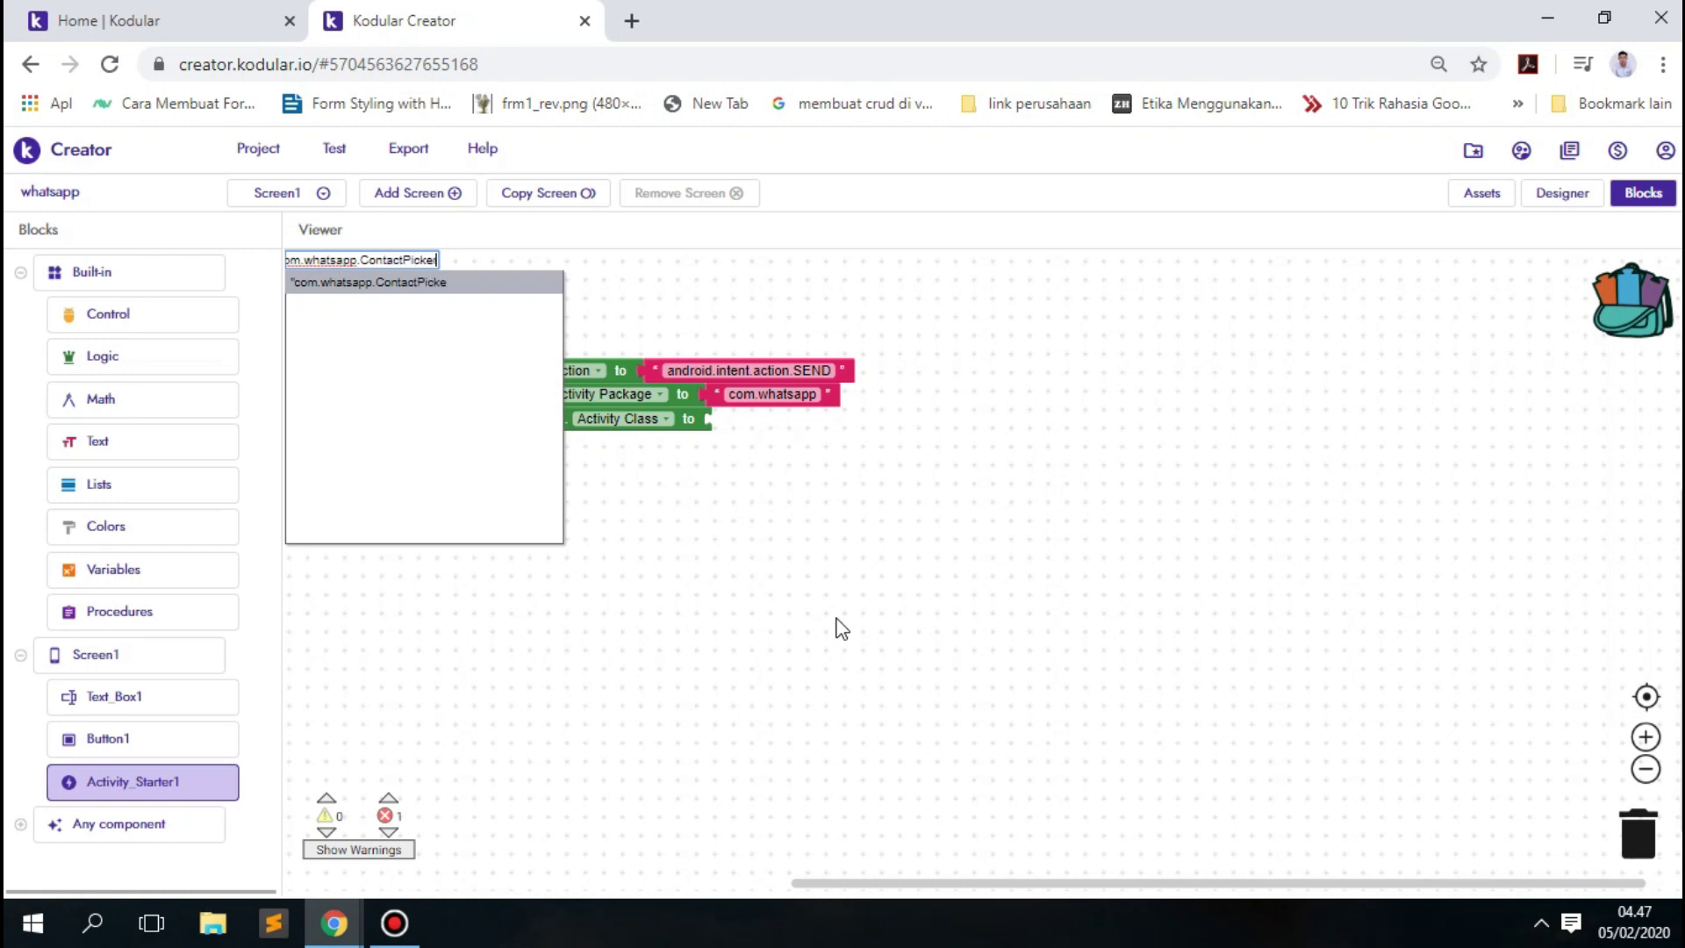
key(Return)
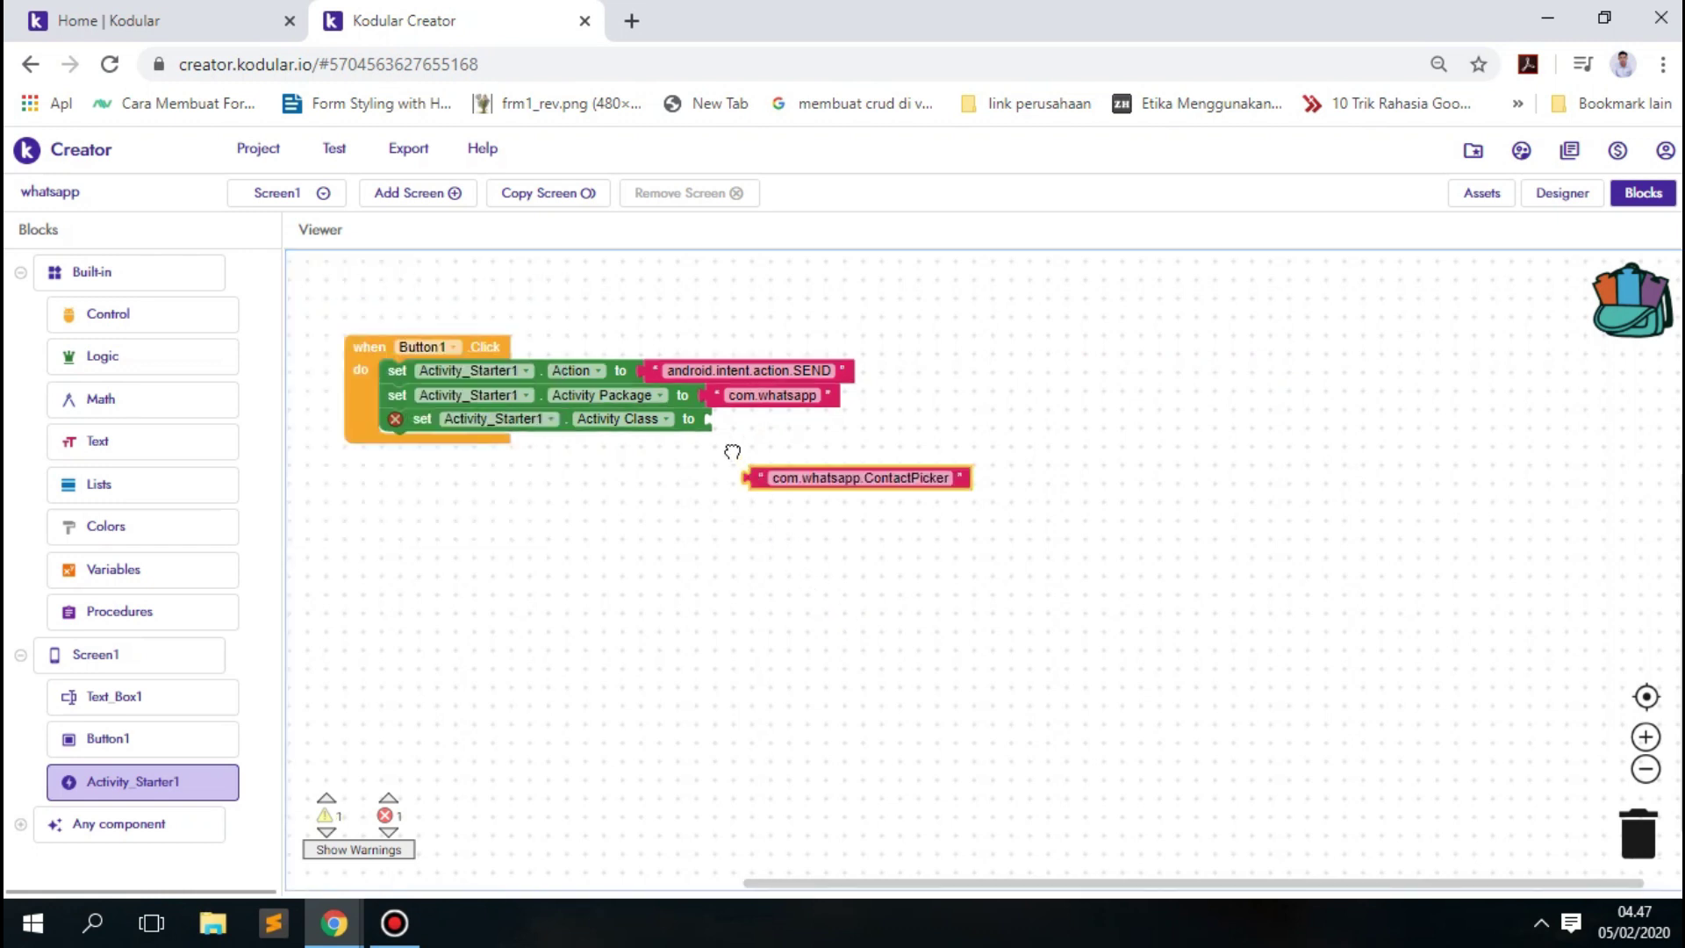
drag(752, 479, 694, 420)
click(780, 509)
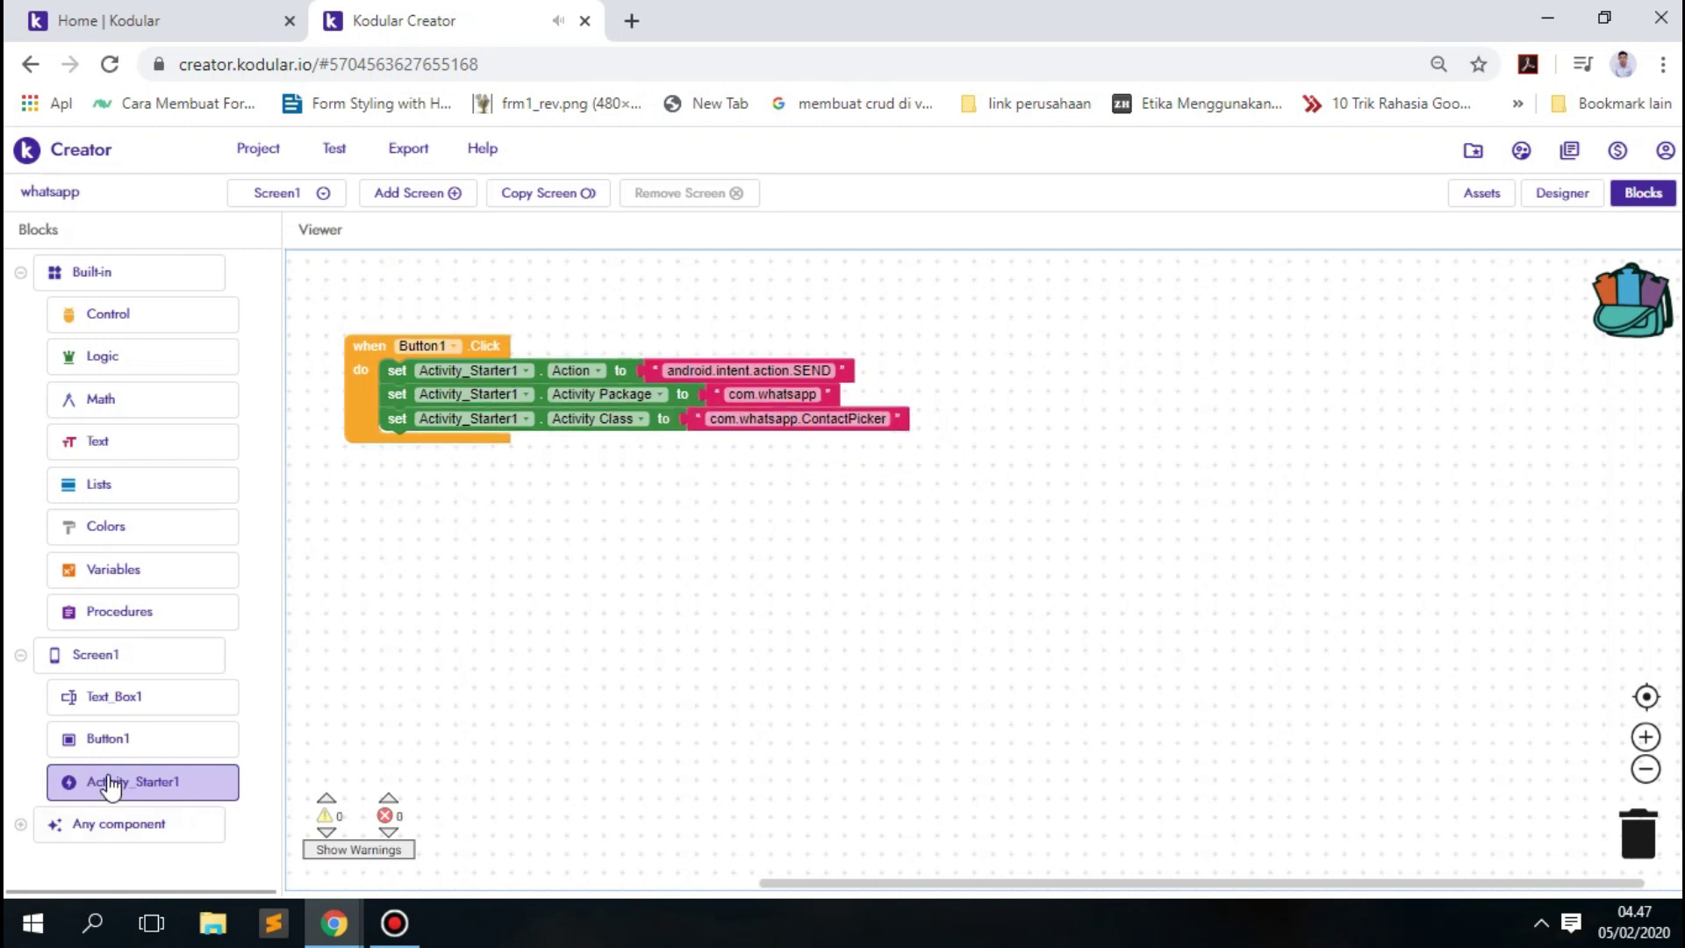
click(110, 787)
Add a set Data Type block with text 'text/plain' beneath the other setters.
scroll(342, 728, down, 2)
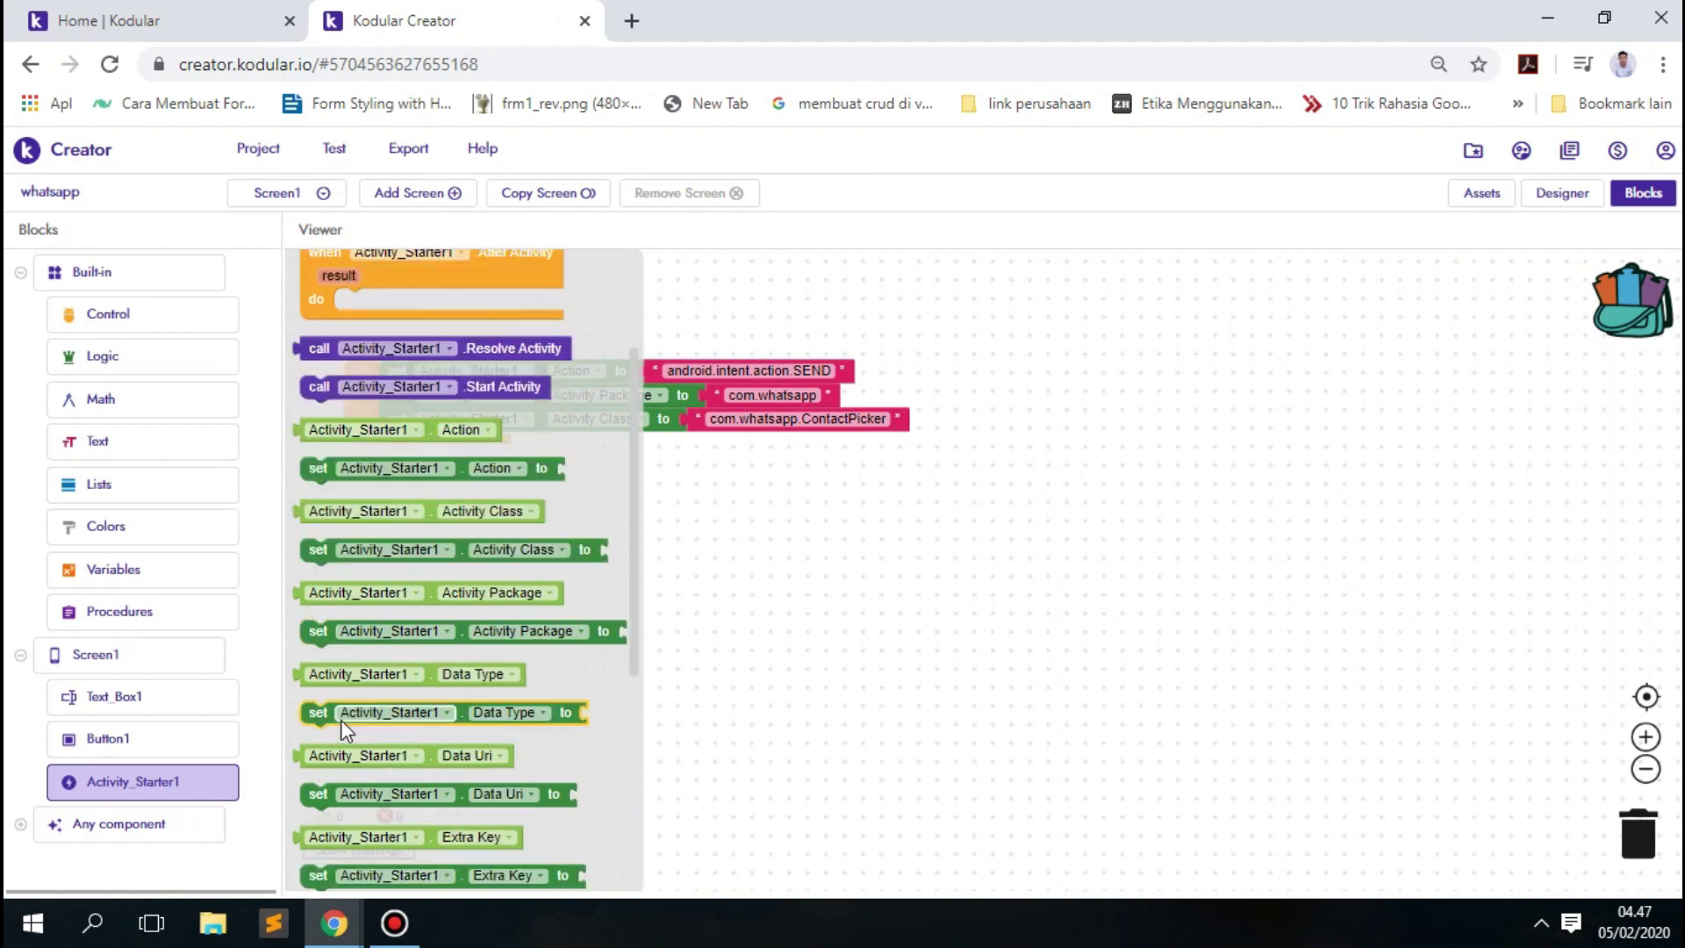
scroll(351, 737, down, 2)
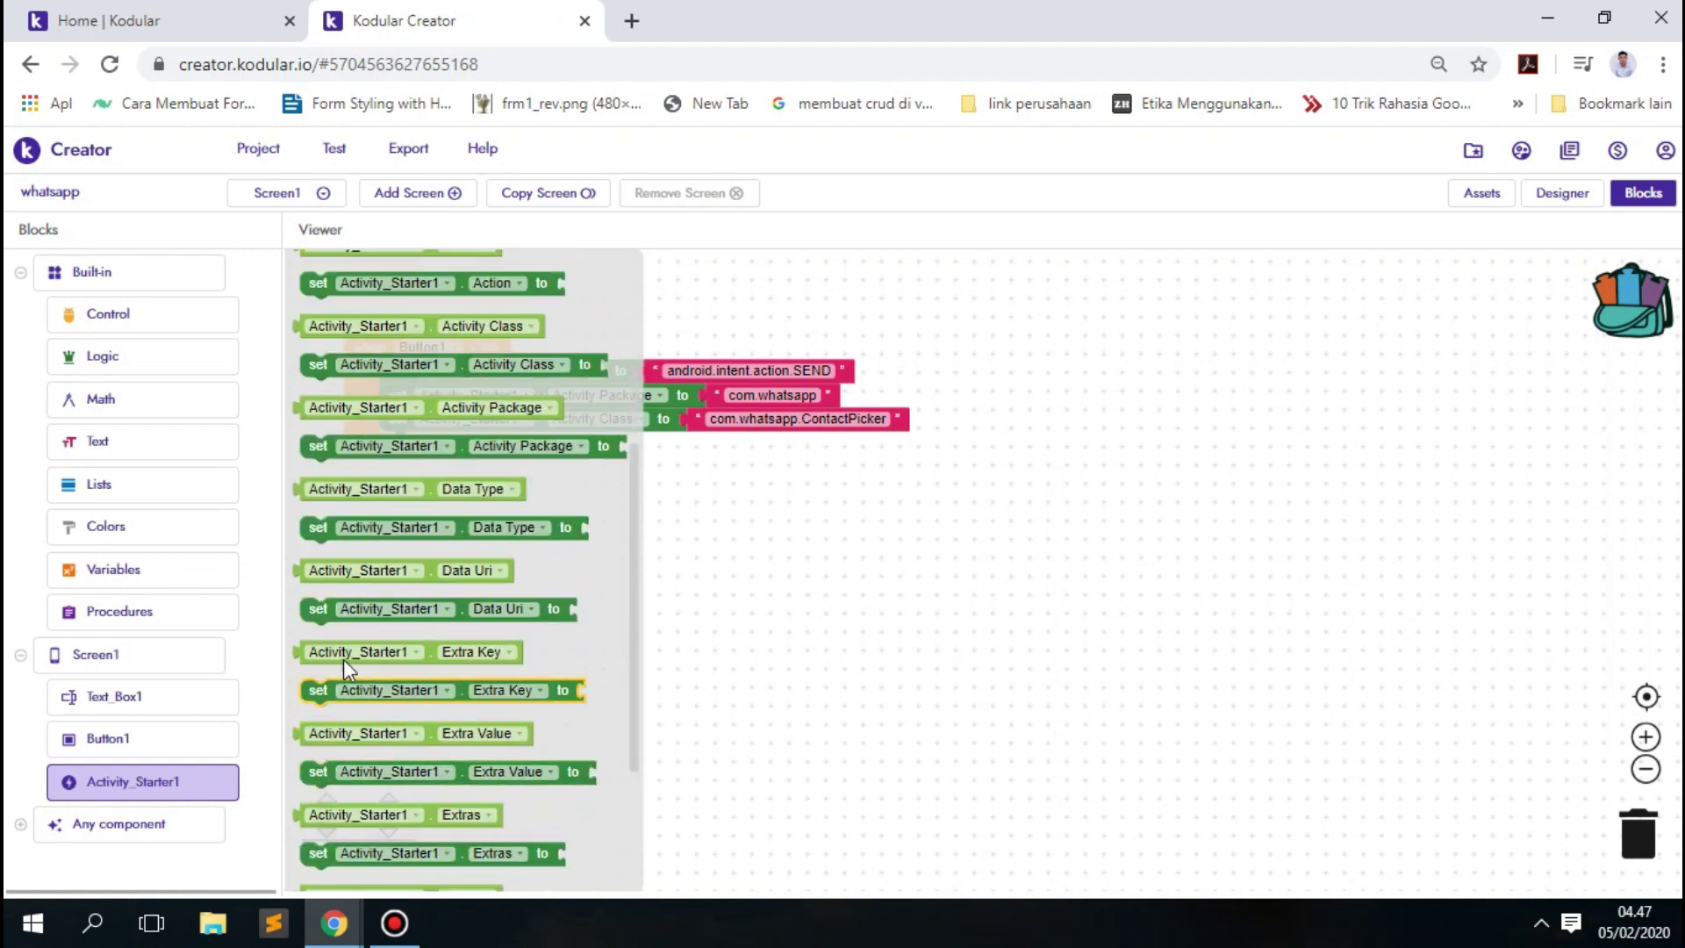
mouse_move(319, 535)
mouse_down()
mouse_move(402, 456)
mouse_move(419, 472)
mouse_move(423, 452)
mouse_up()
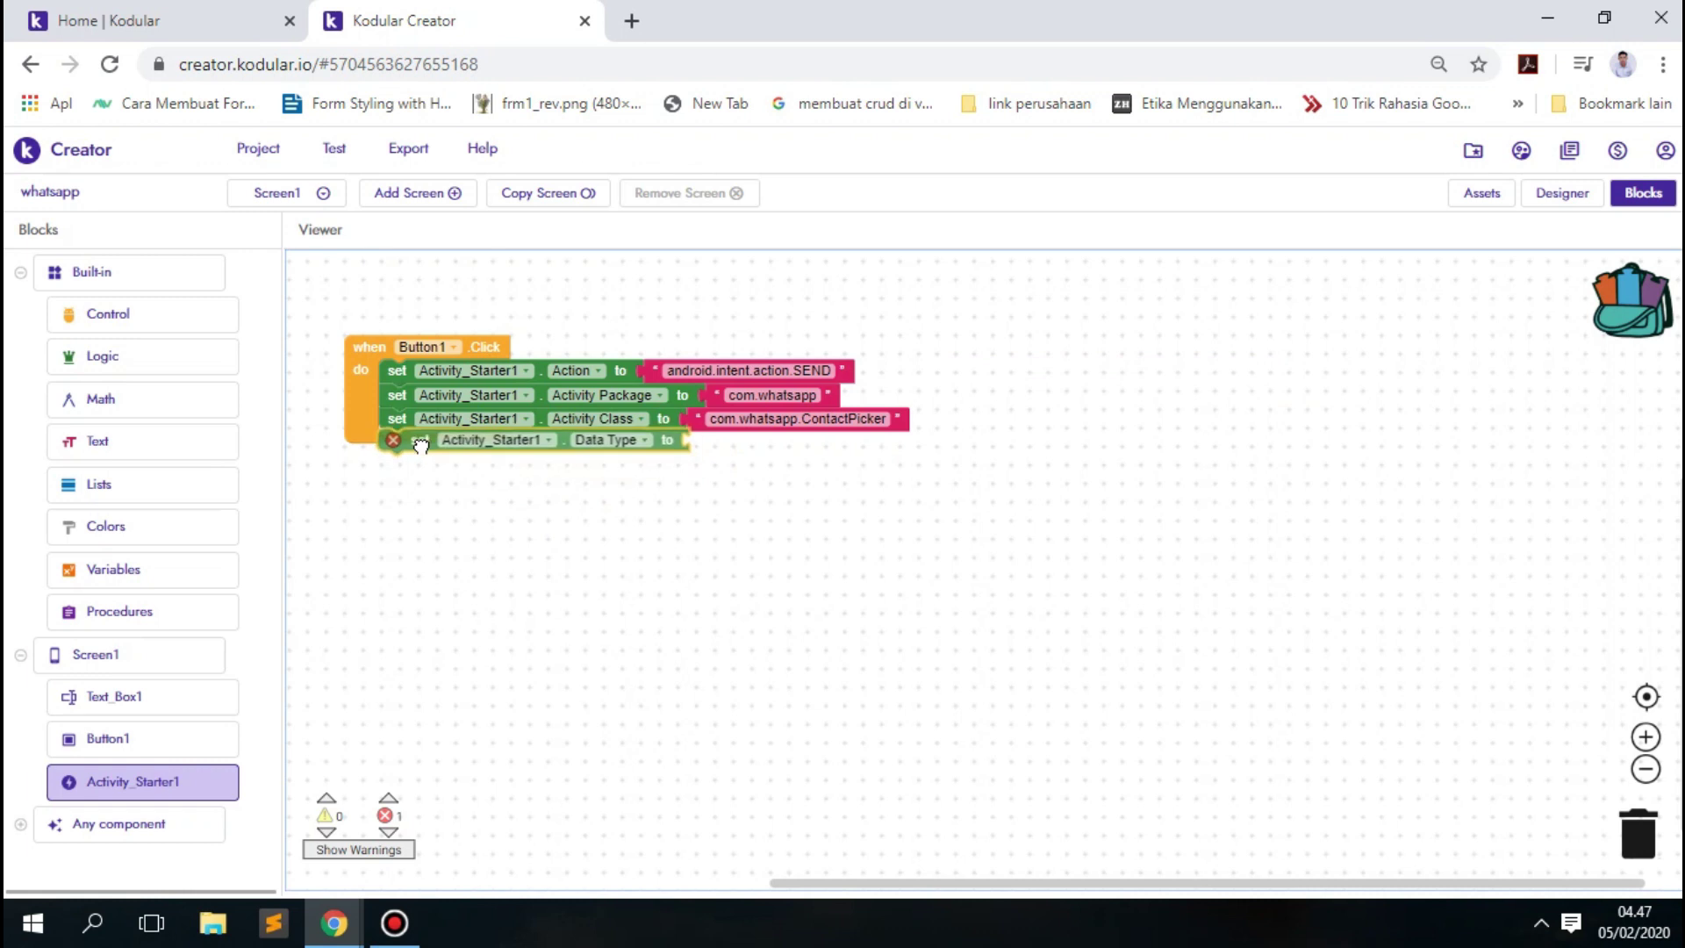
text(t)
text(te)
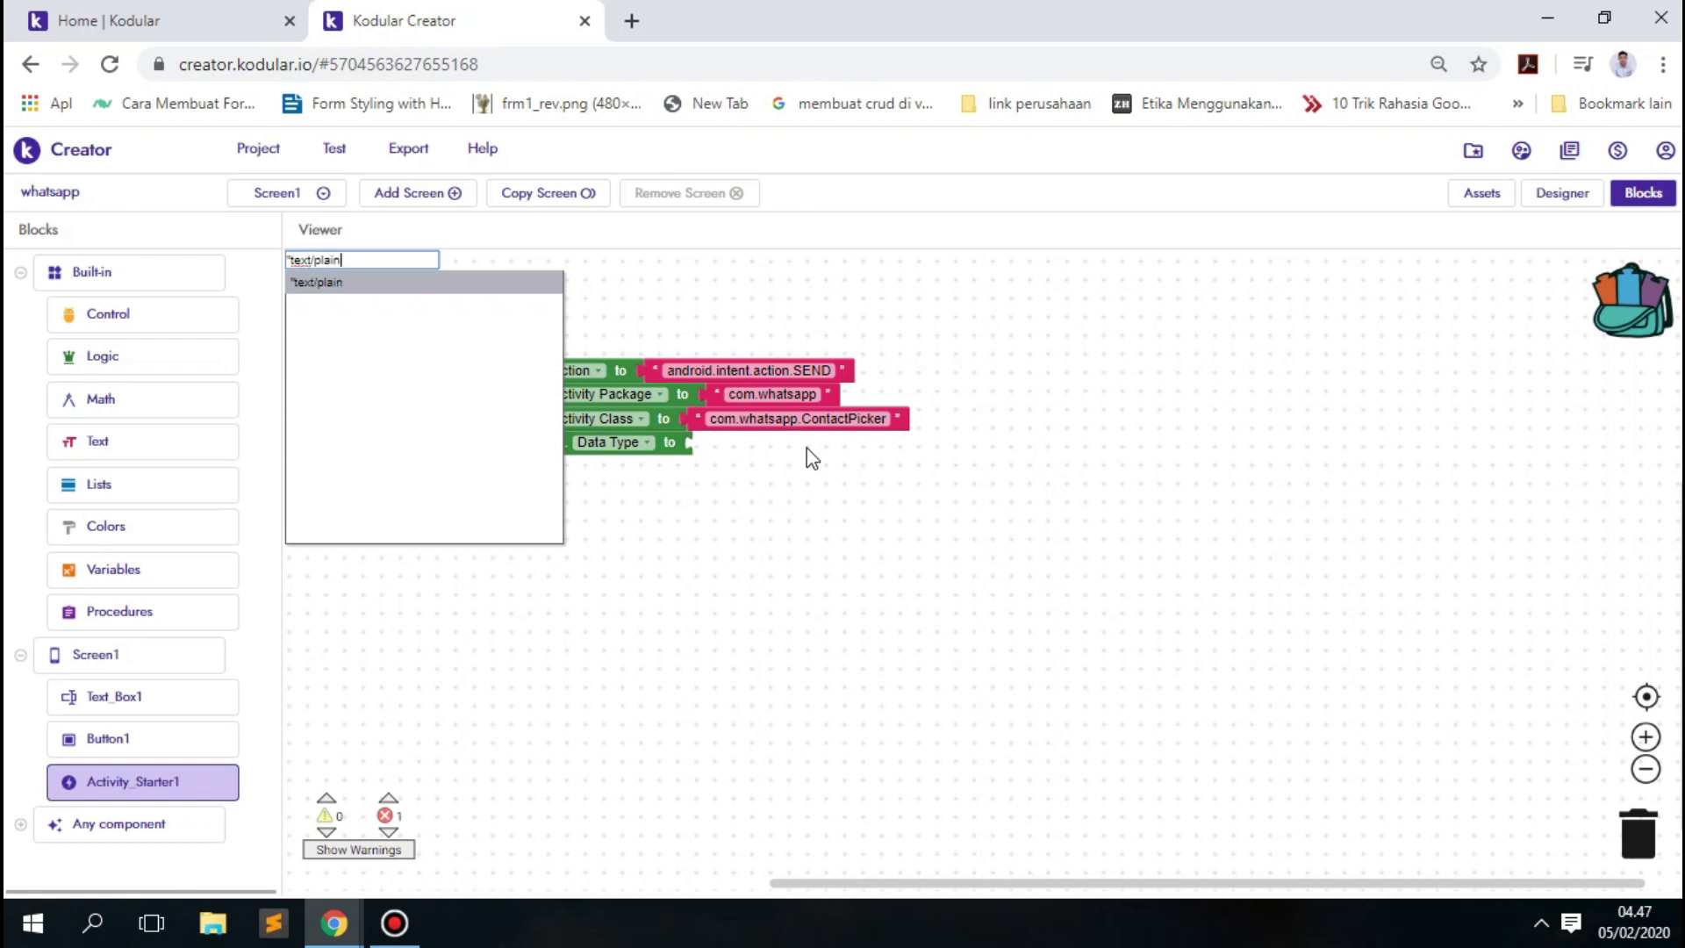
key(Return)
drag(806, 449, 707, 454)
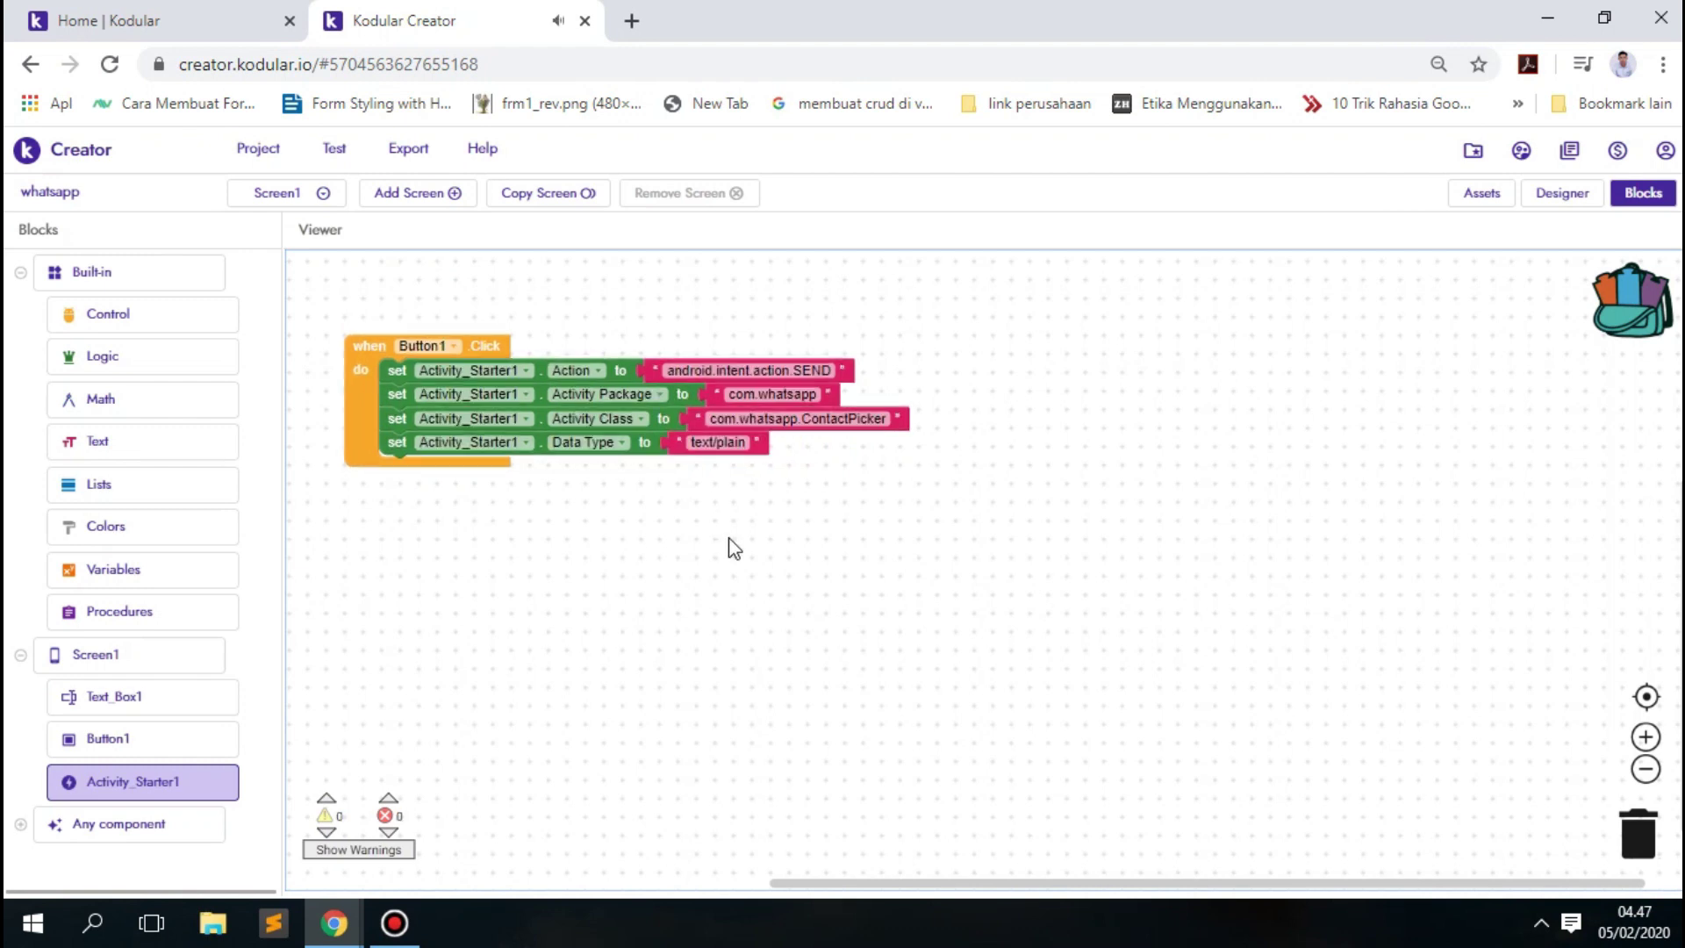
Add a set Extra Key block with text 'android.intent.extra.TEXT' below Data Type.
click(126, 784)
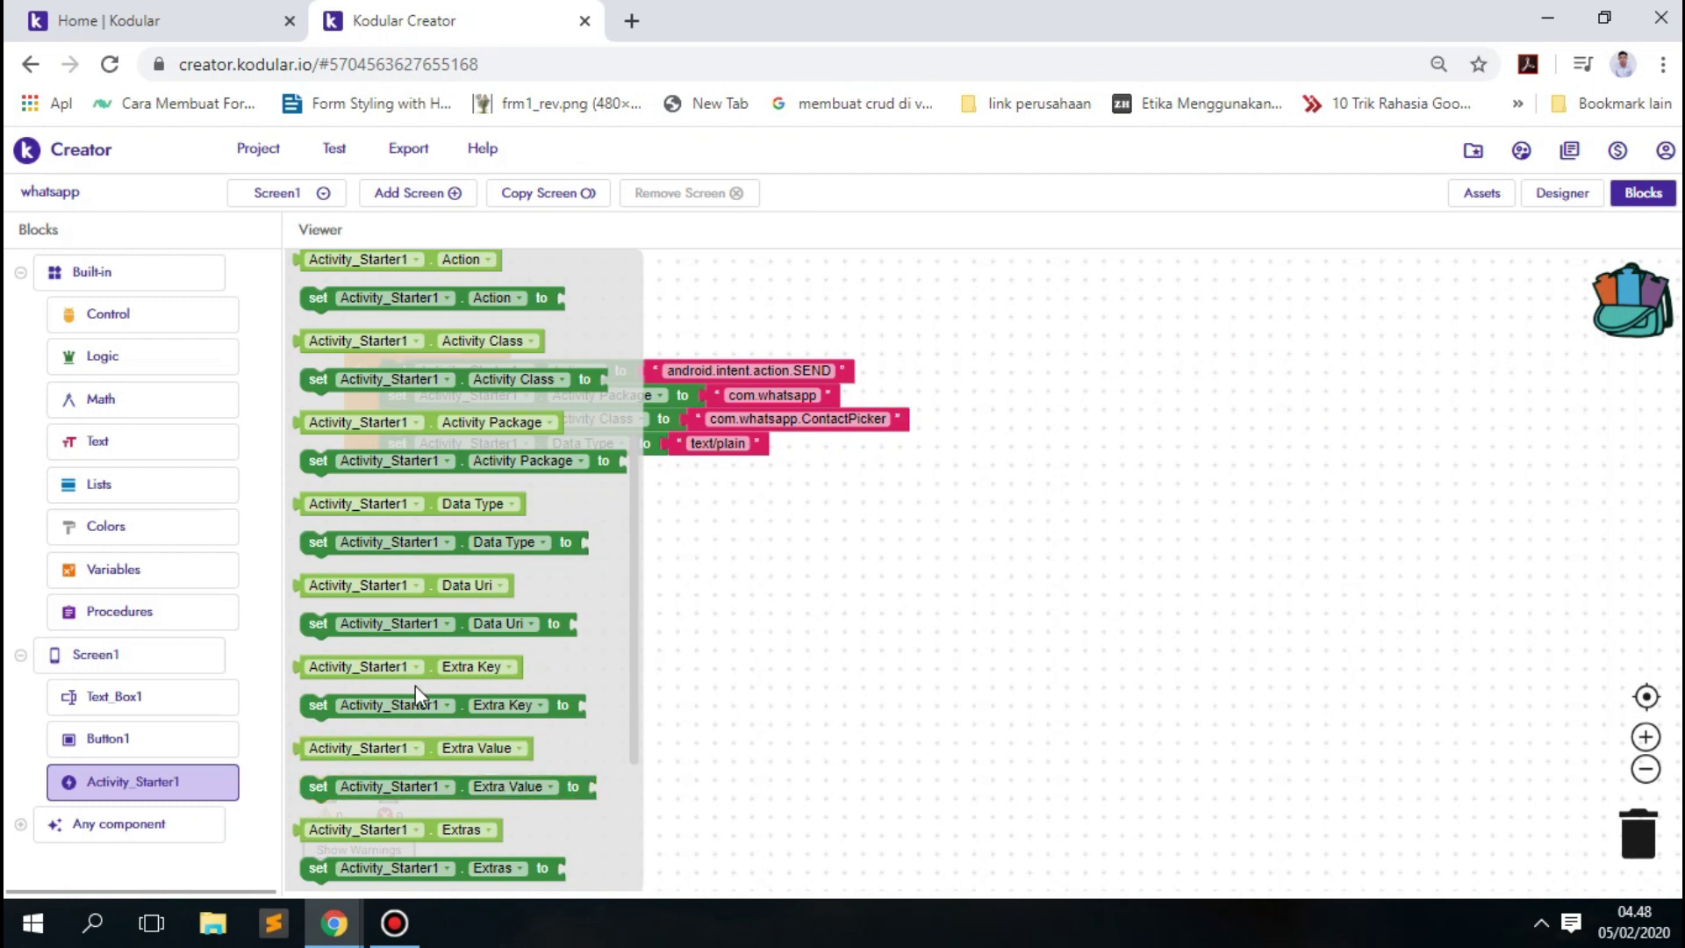
mouse_move(414, 705)
mouse_down()
mouse_move(540, 462)
mouse_move(567, 484)
mouse_up()
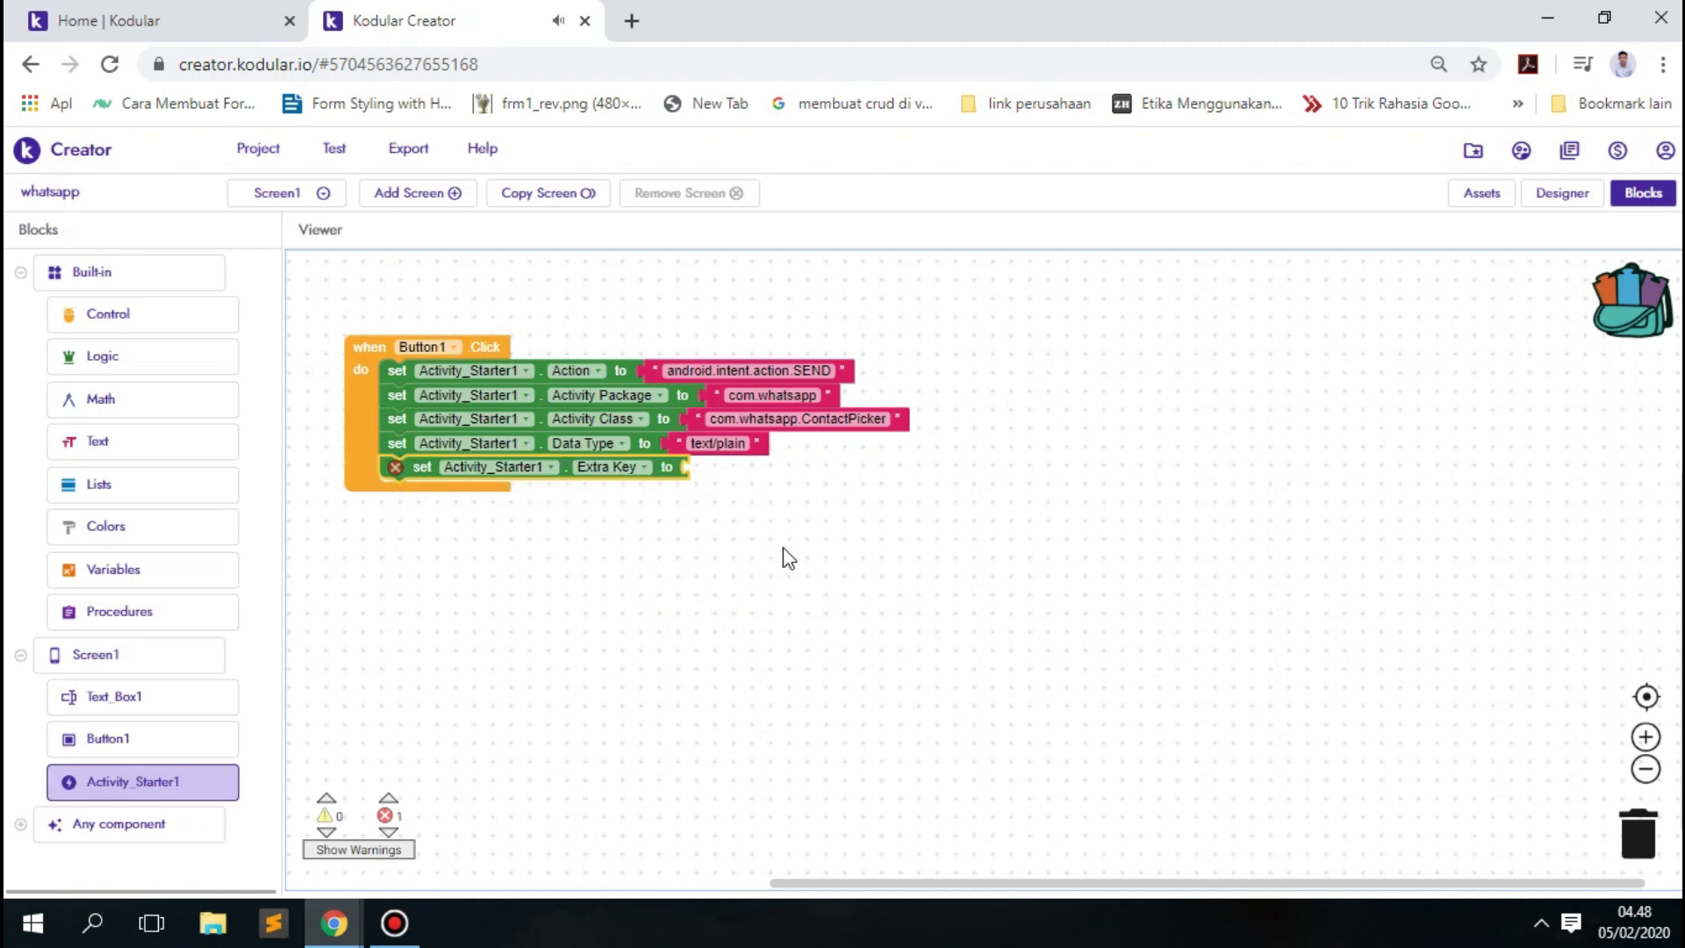
text("android.intent.ex)
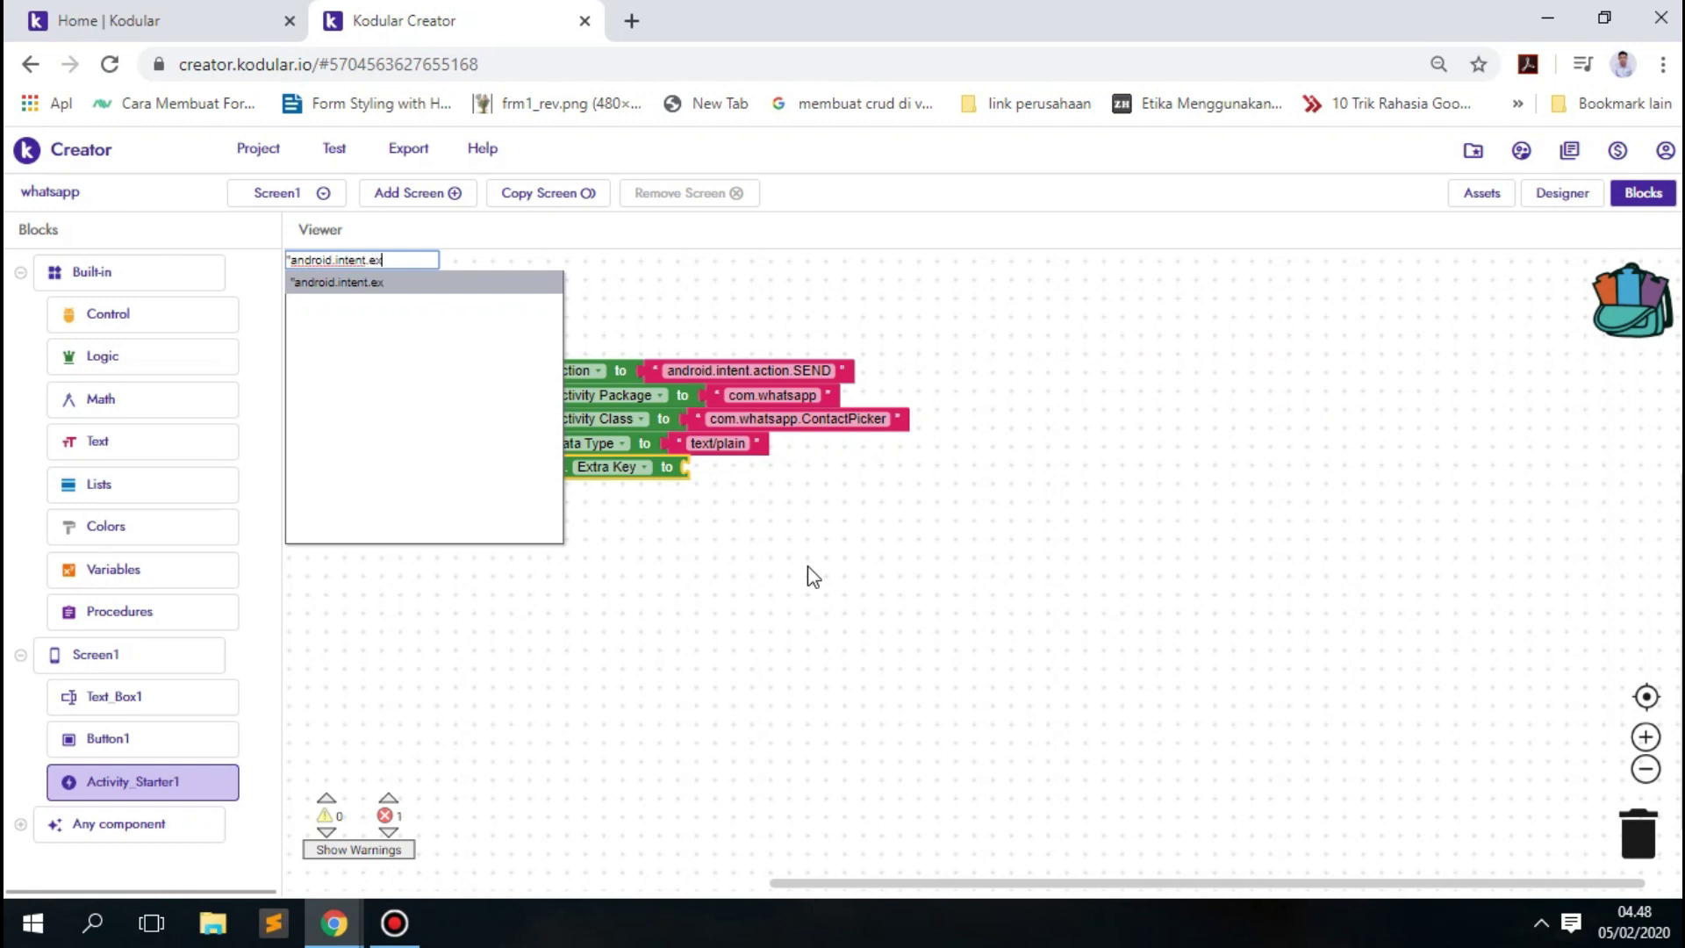
text(.T)
text(EXT)
key(Return)
click(812, 576)
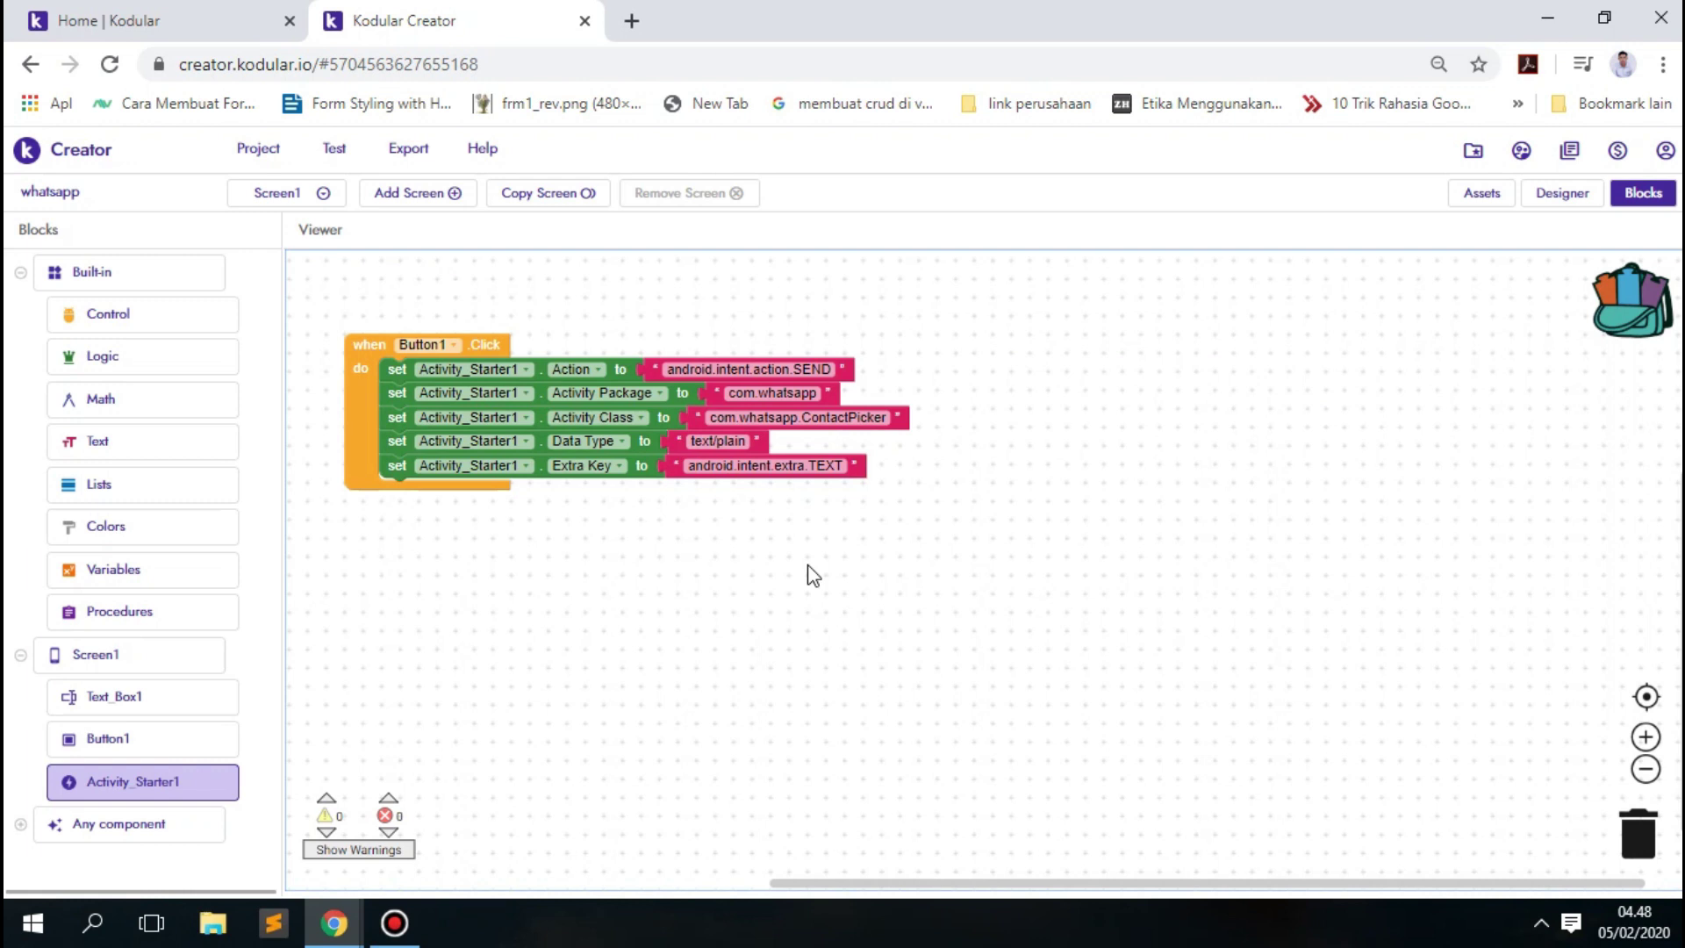
Attach Activity_Starter1's 'set Extra Value to' block below the Extra Key setter.
click(151, 783)
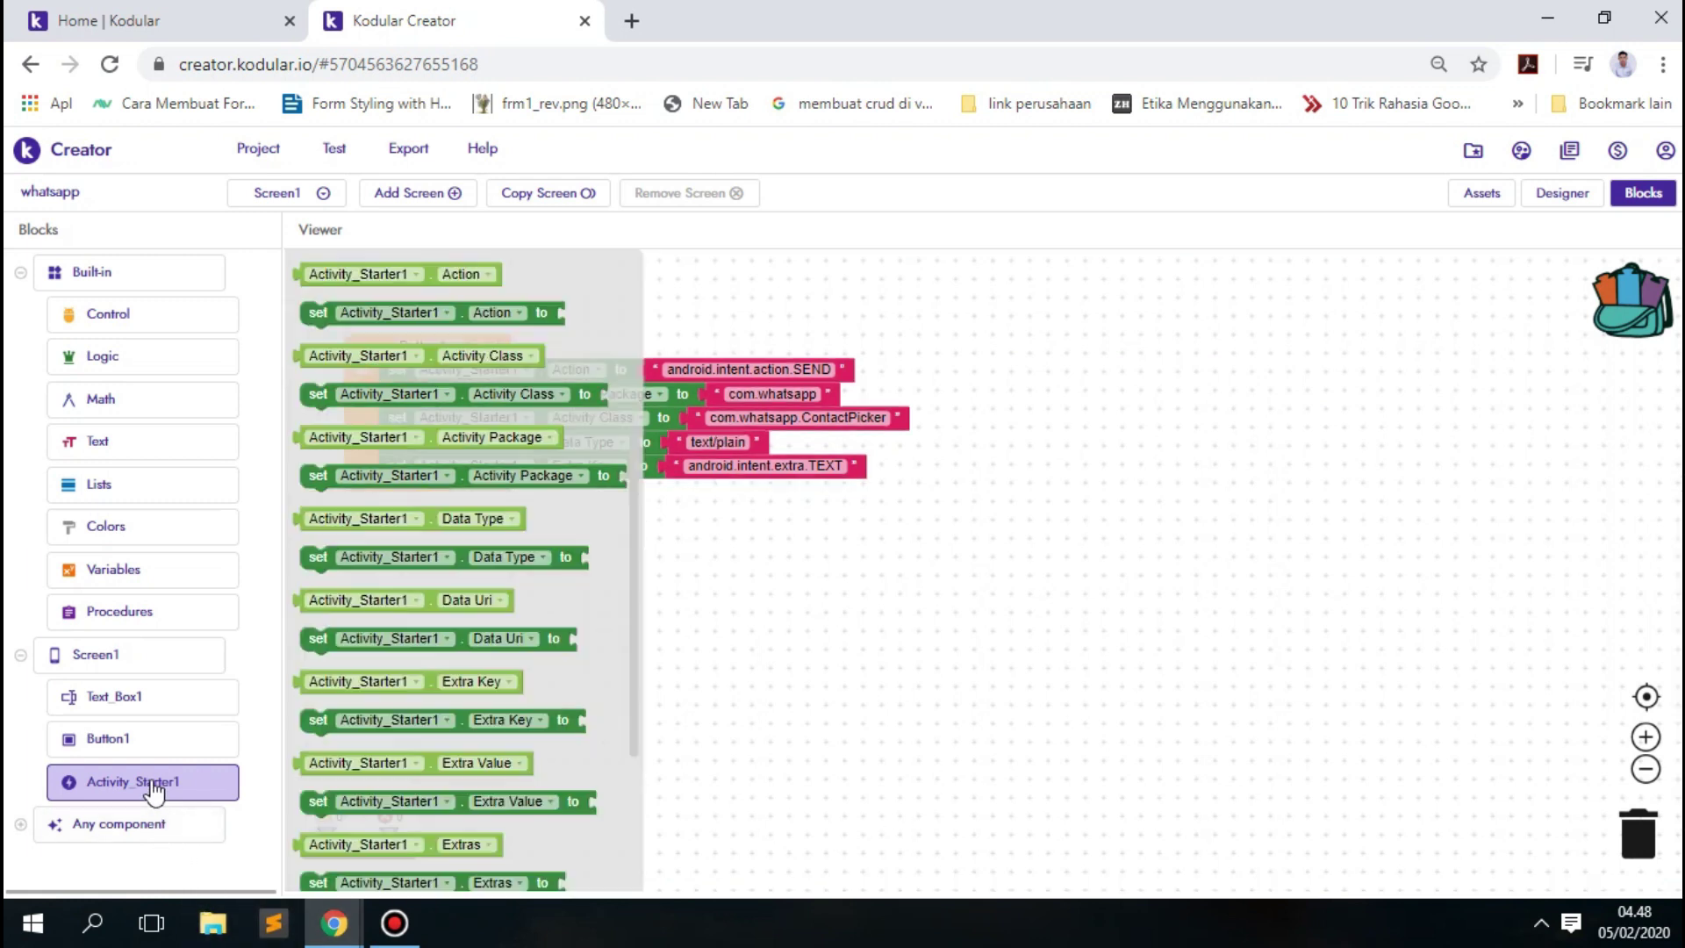
click(468, 801)
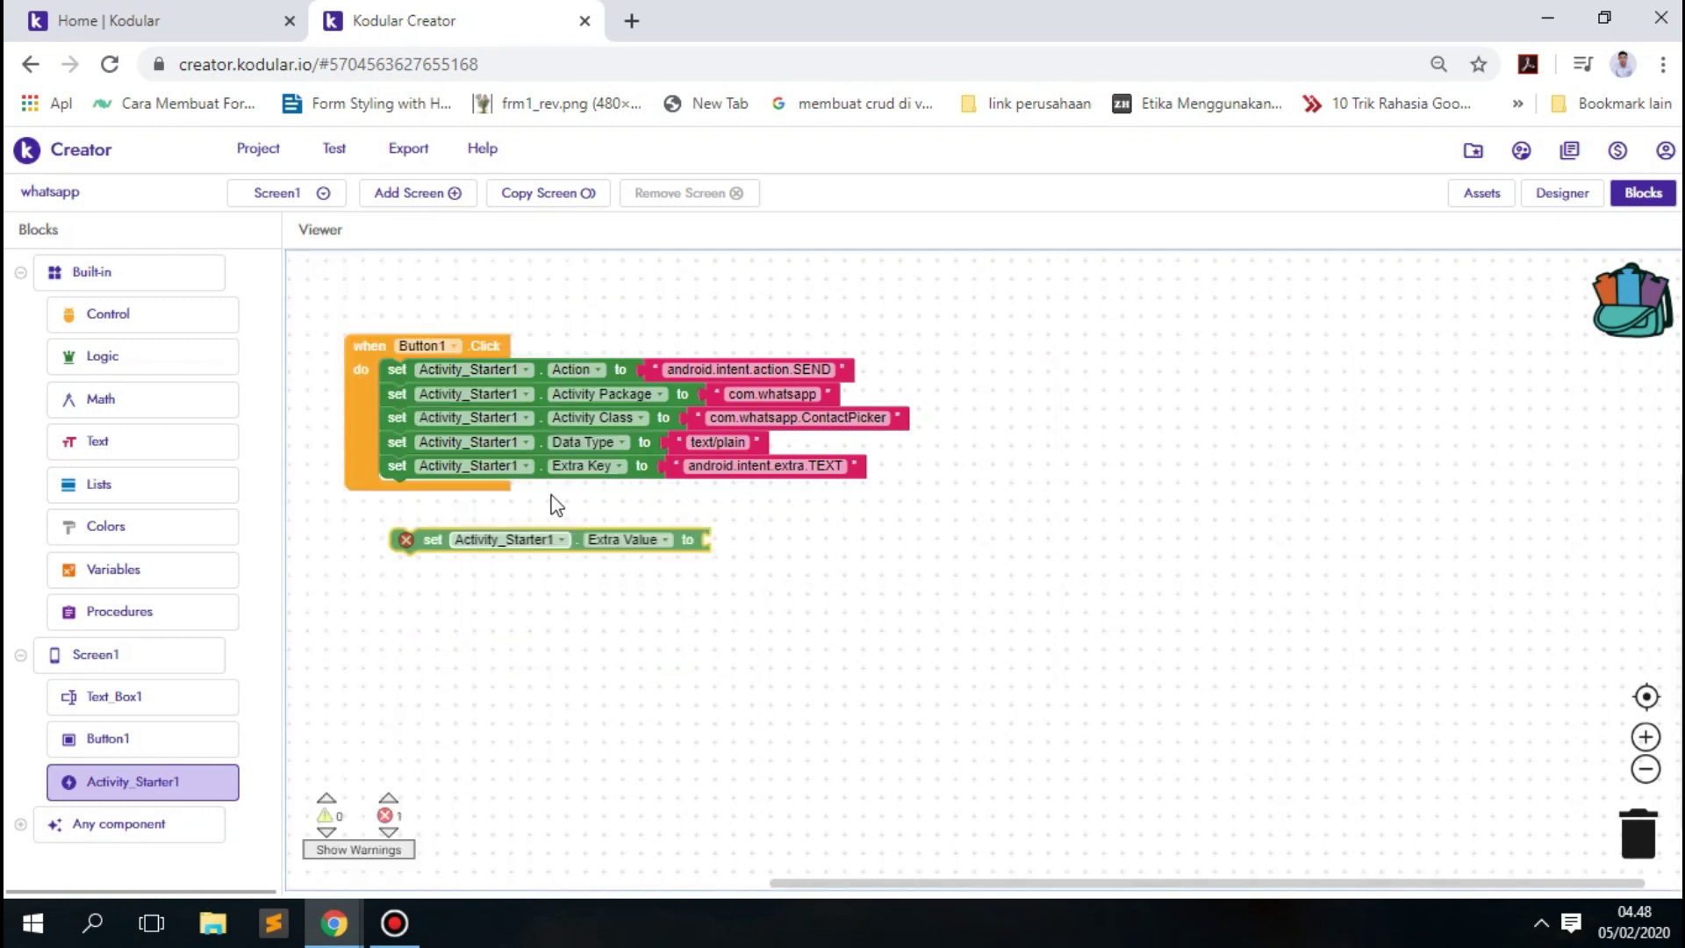
mouse_move(468, 802)
mouse_down()
mouse_move(555, 496)
mouse_move(565, 508)
mouse_up()
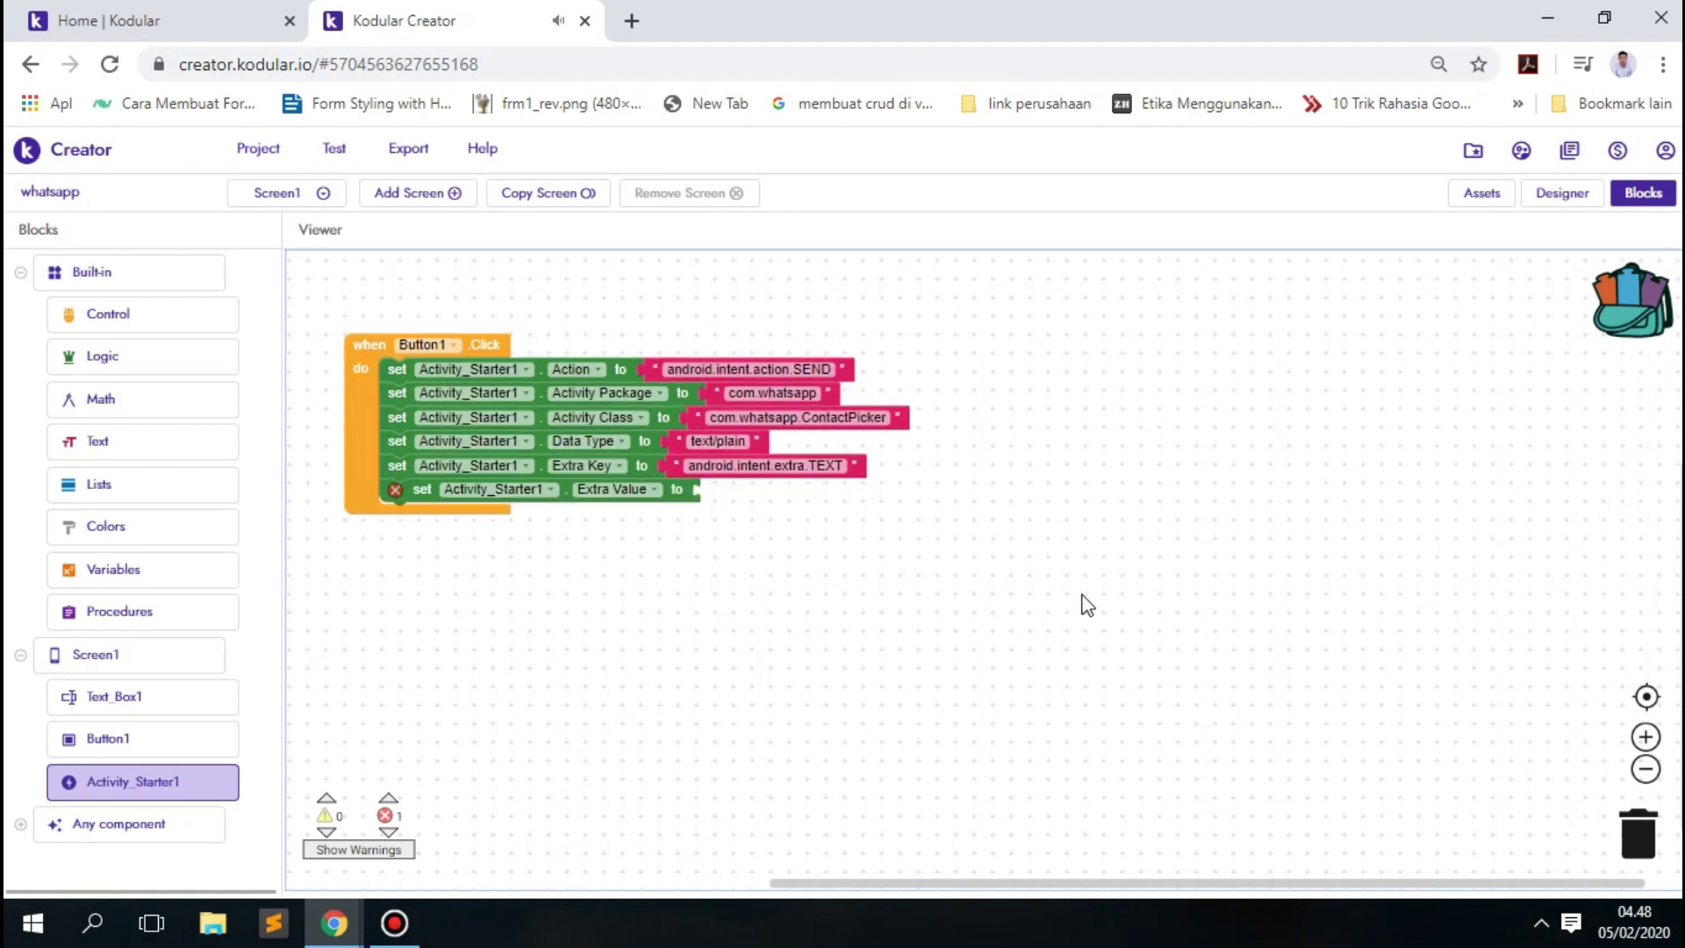
text(")
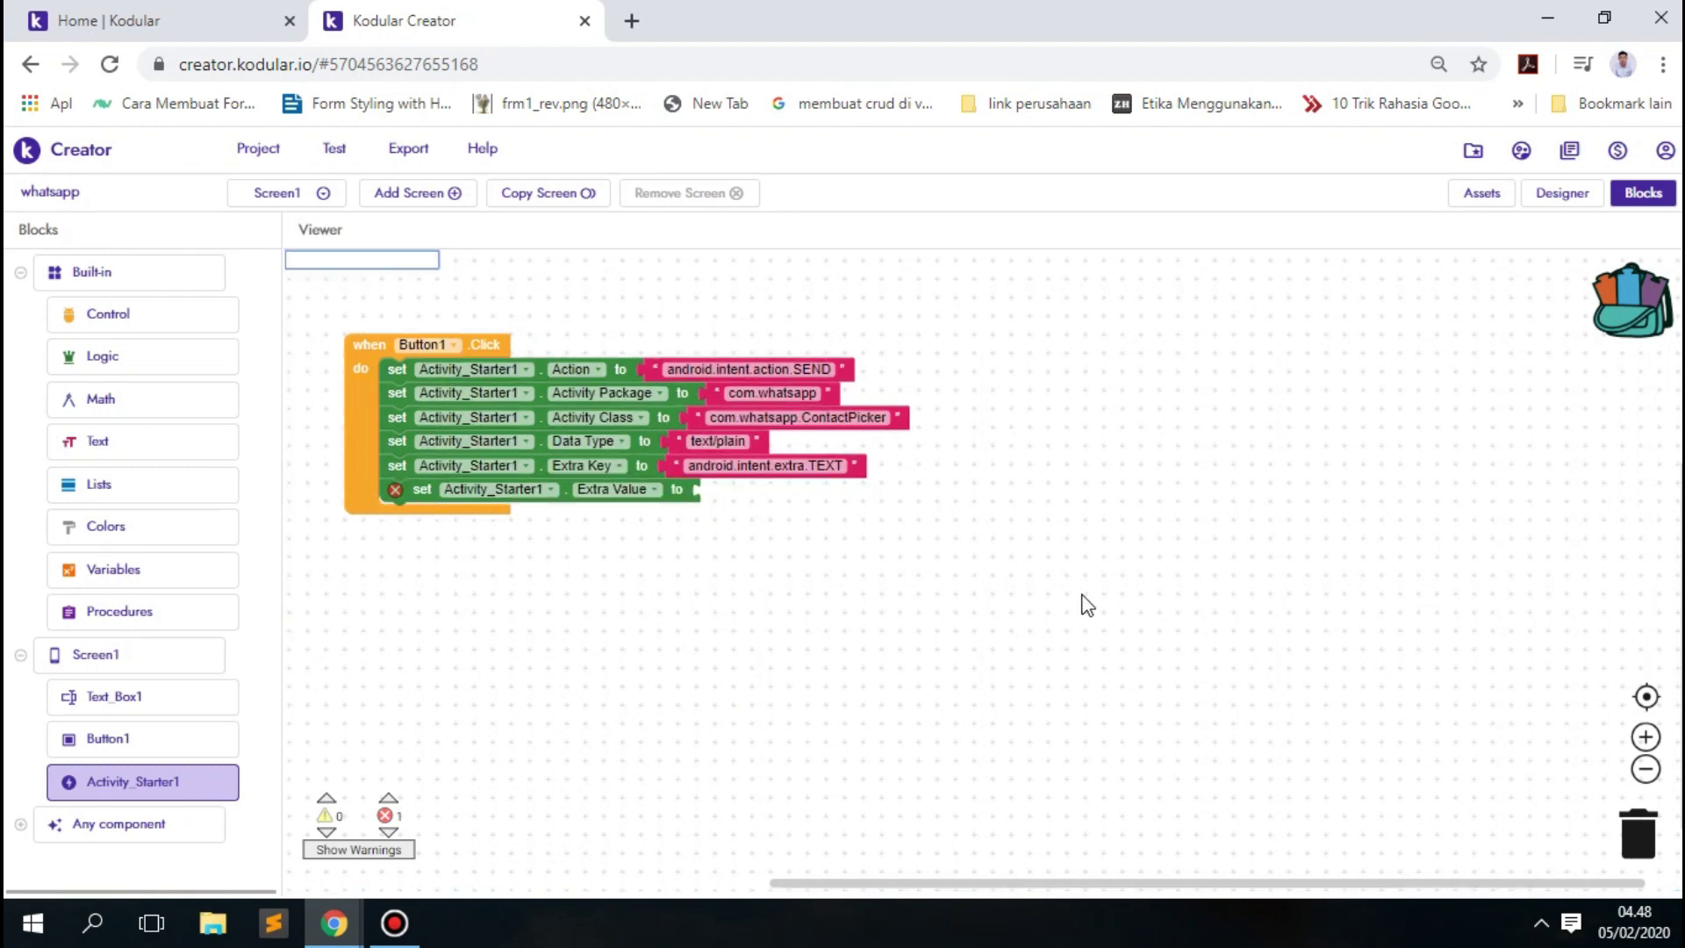
Plug a Text_Box1 getter set to Text into the Extra Value socket.
click(174, 718)
scroll(357, 590, down, 5)
scroll(408, 720, down, 5)
scroll(383, 822, down, 5)
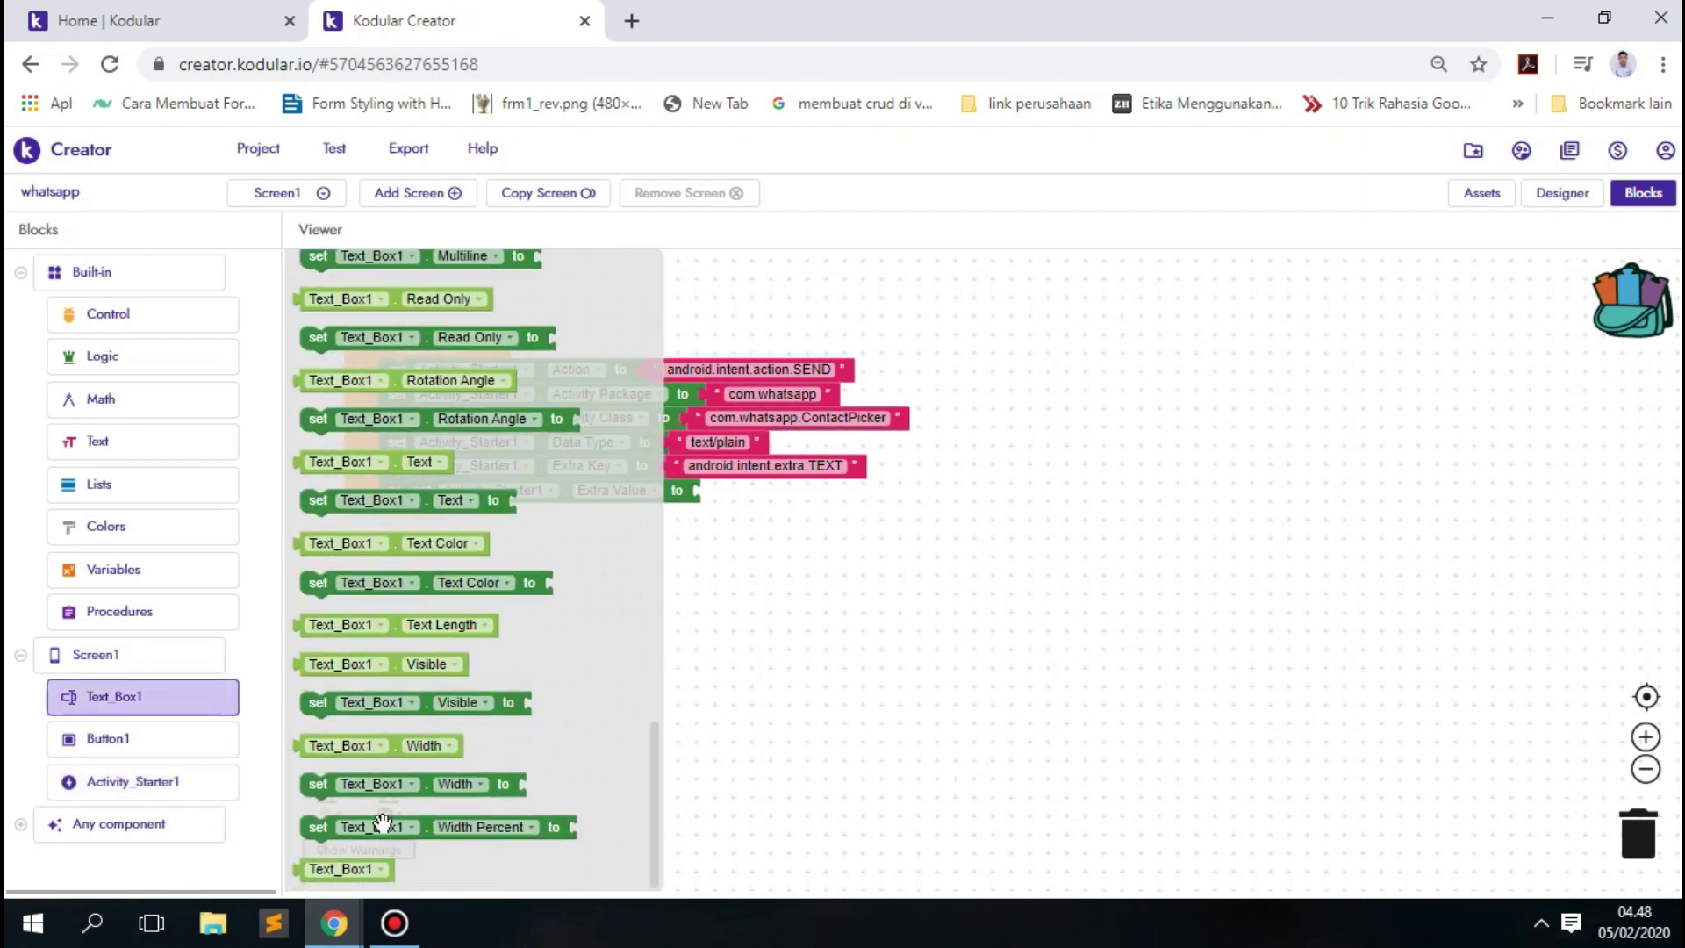
mouse_move(376, 870)
mouse_down()
mouse_move(796, 522)
mouse_move(614, 644)
mouse_up()
key(Delete)
click(119, 696)
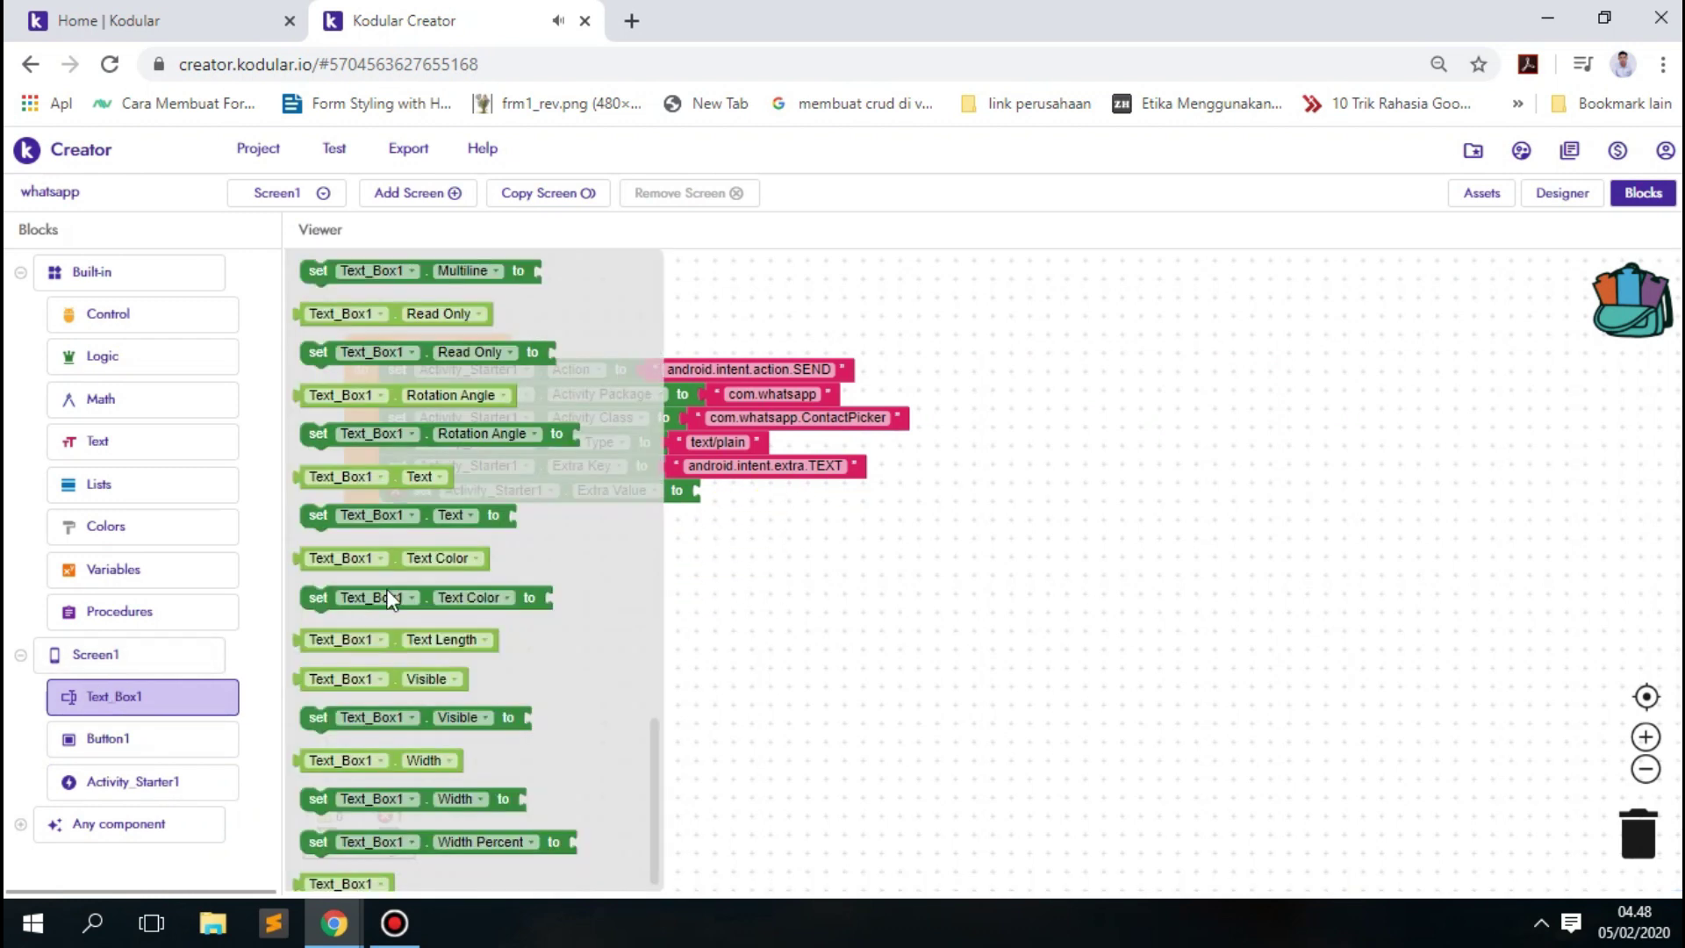
drag(386, 559, 783, 498)
click(811, 491)
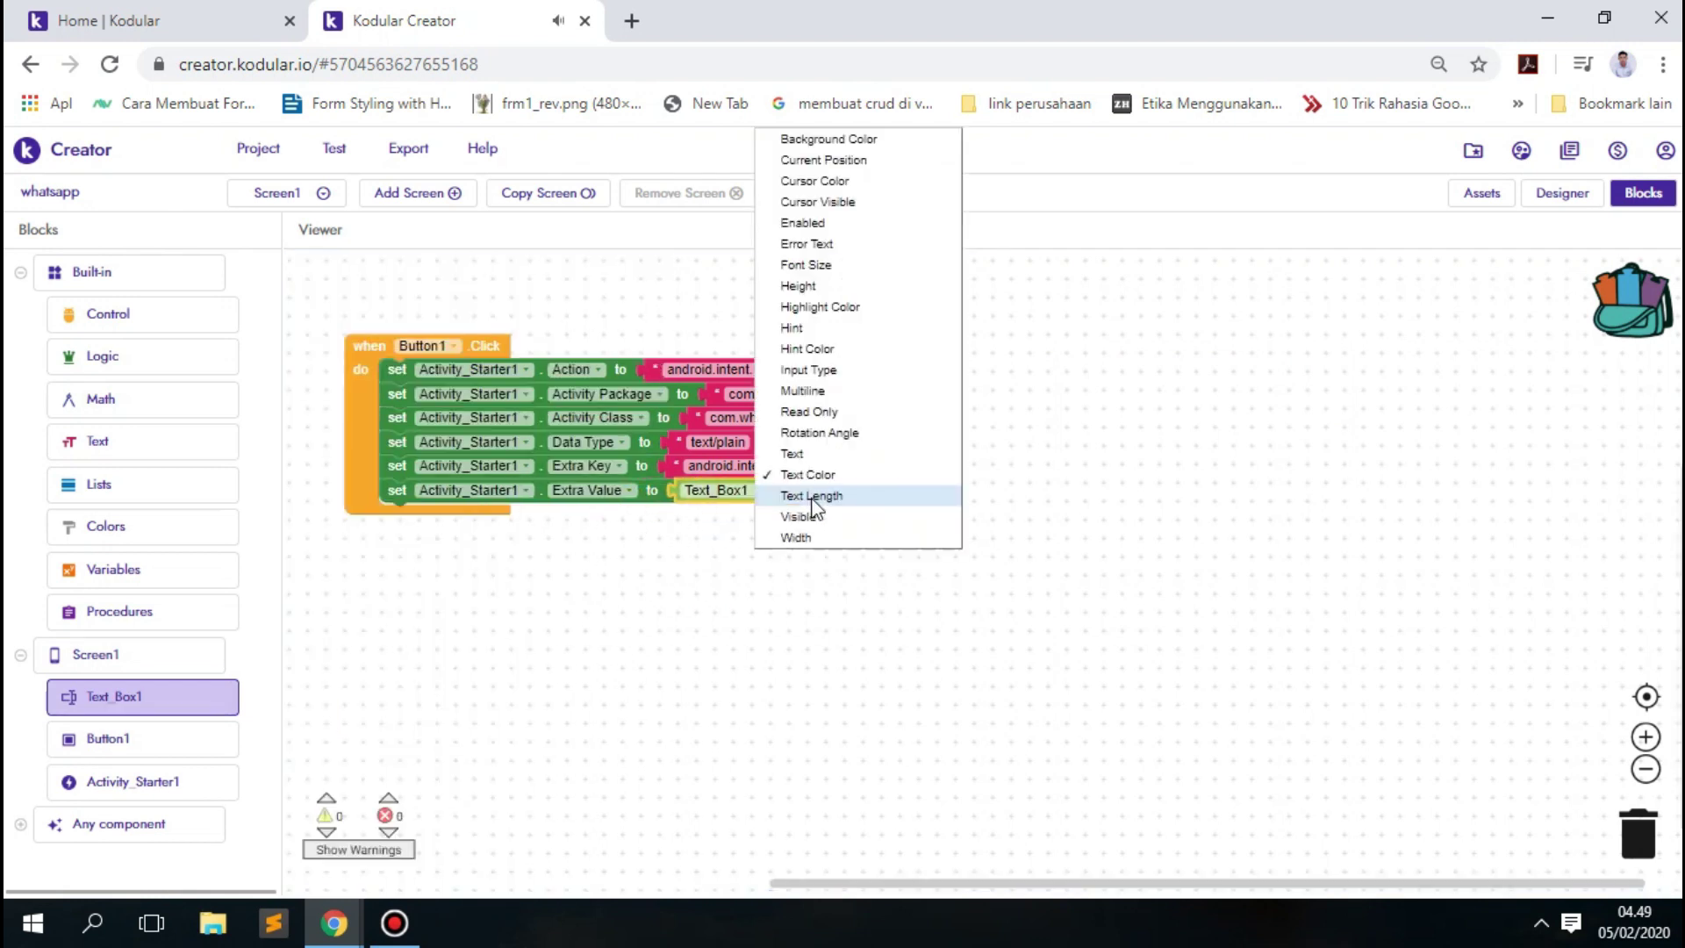
click(792, 454)
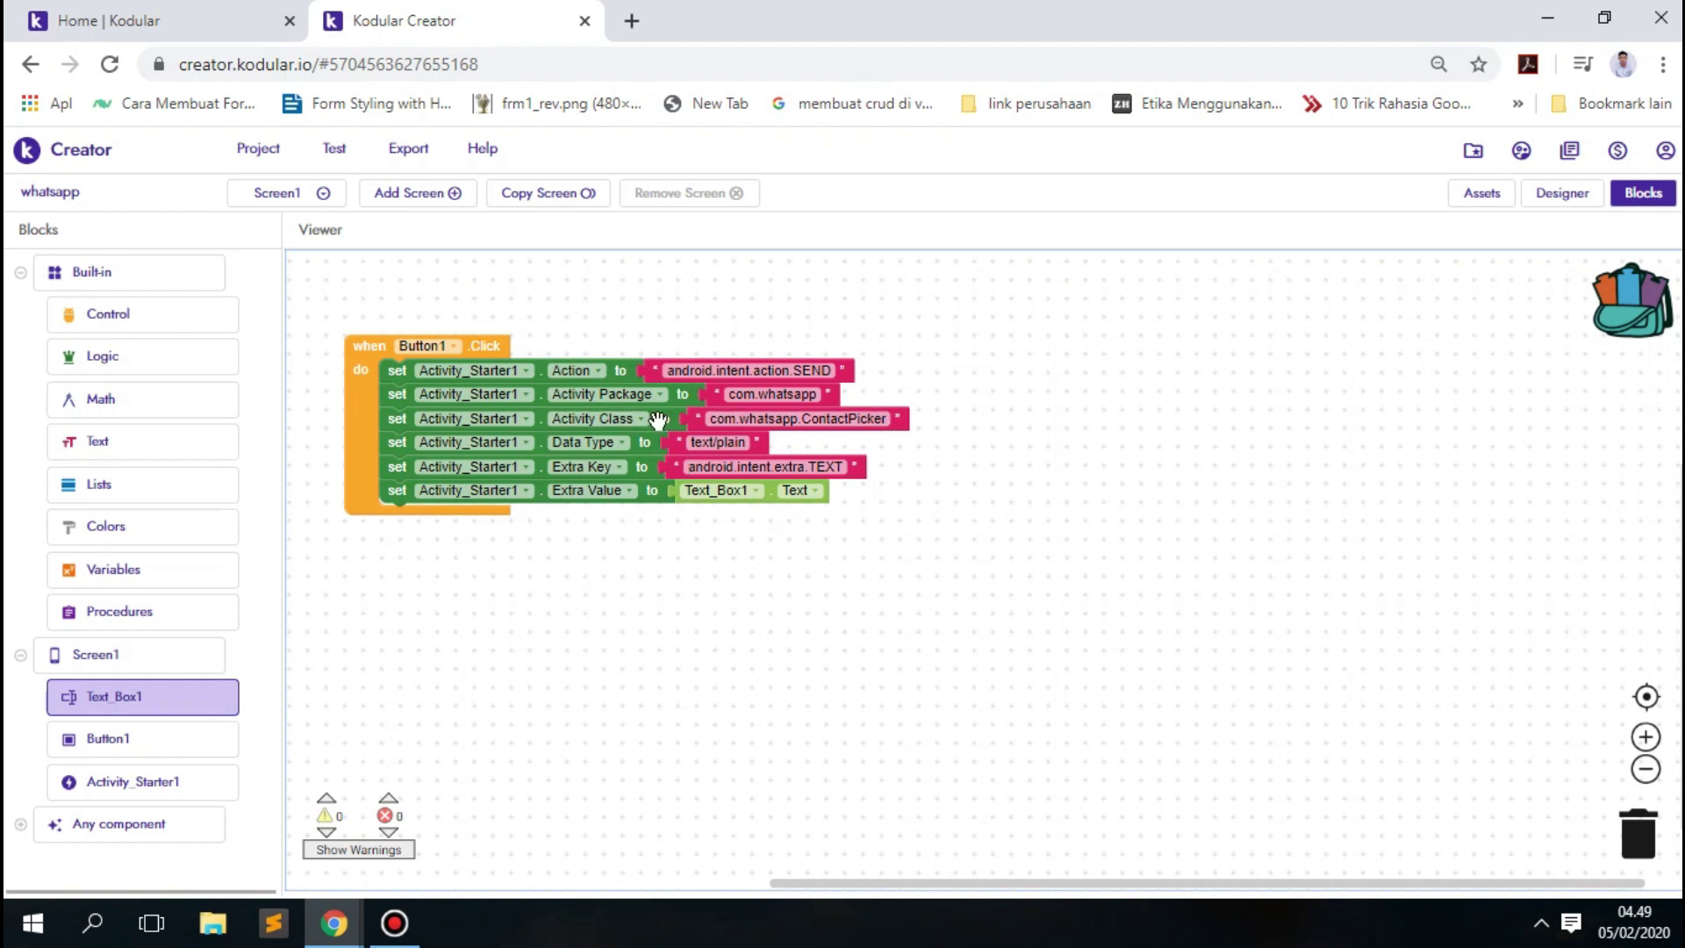
click(640, 755)
Add an if block after the setters in Button1.Click with an 'is empty' condition.
text(if)
key(Return)
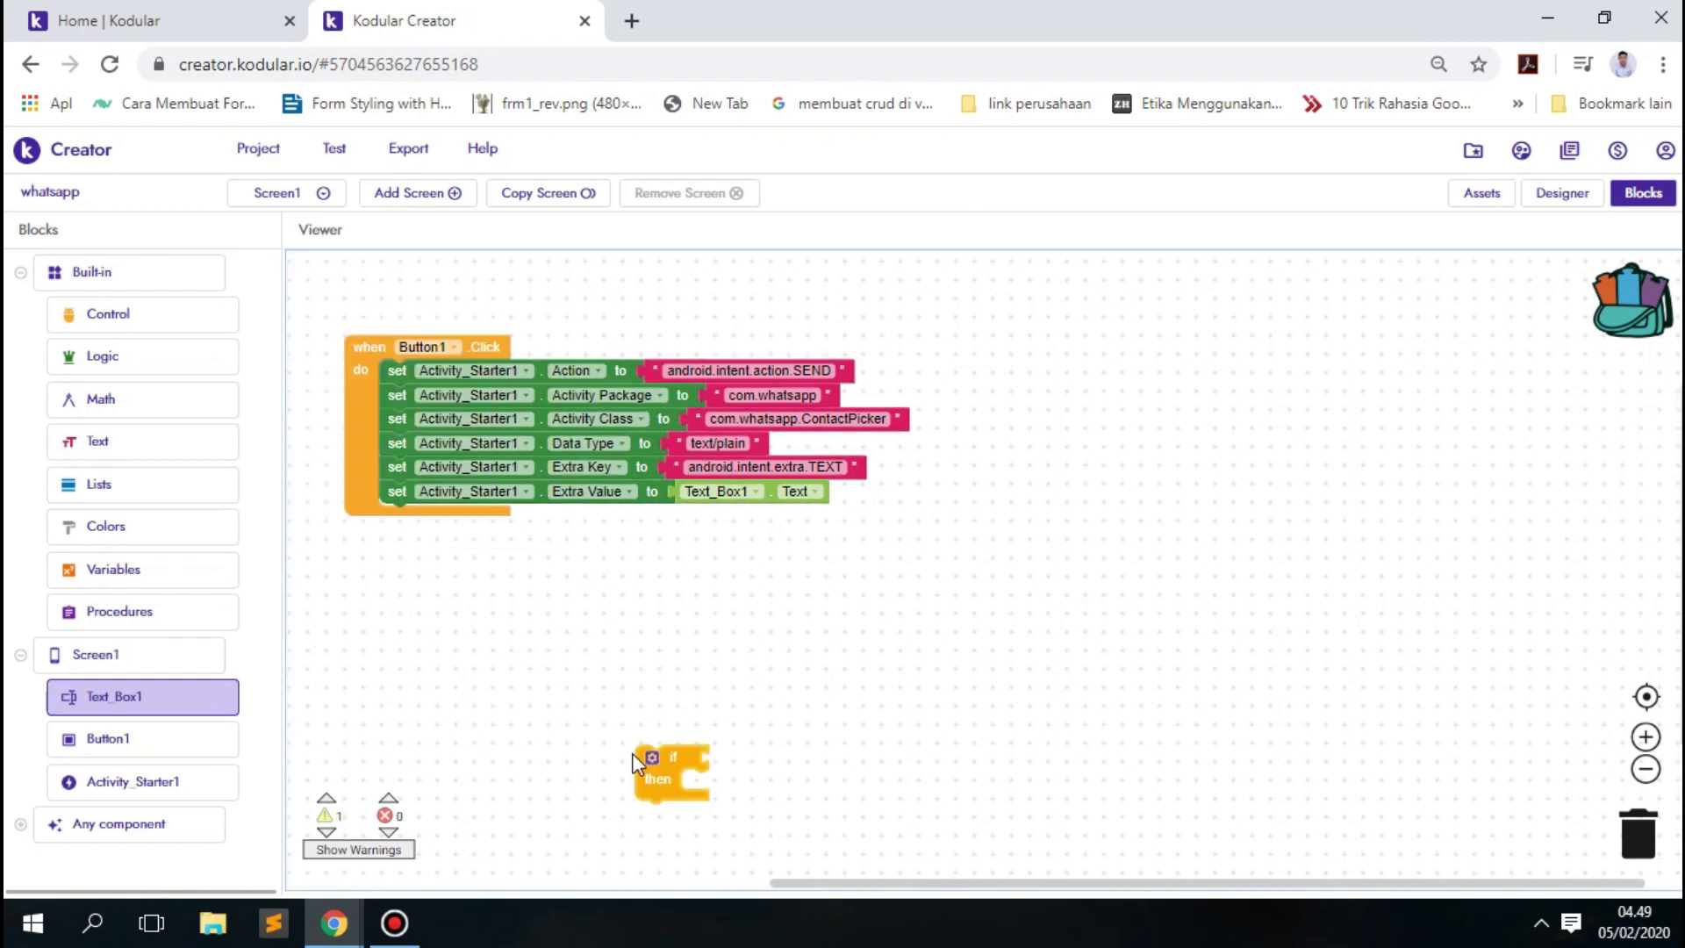
drag(648, 766, 392, 524)
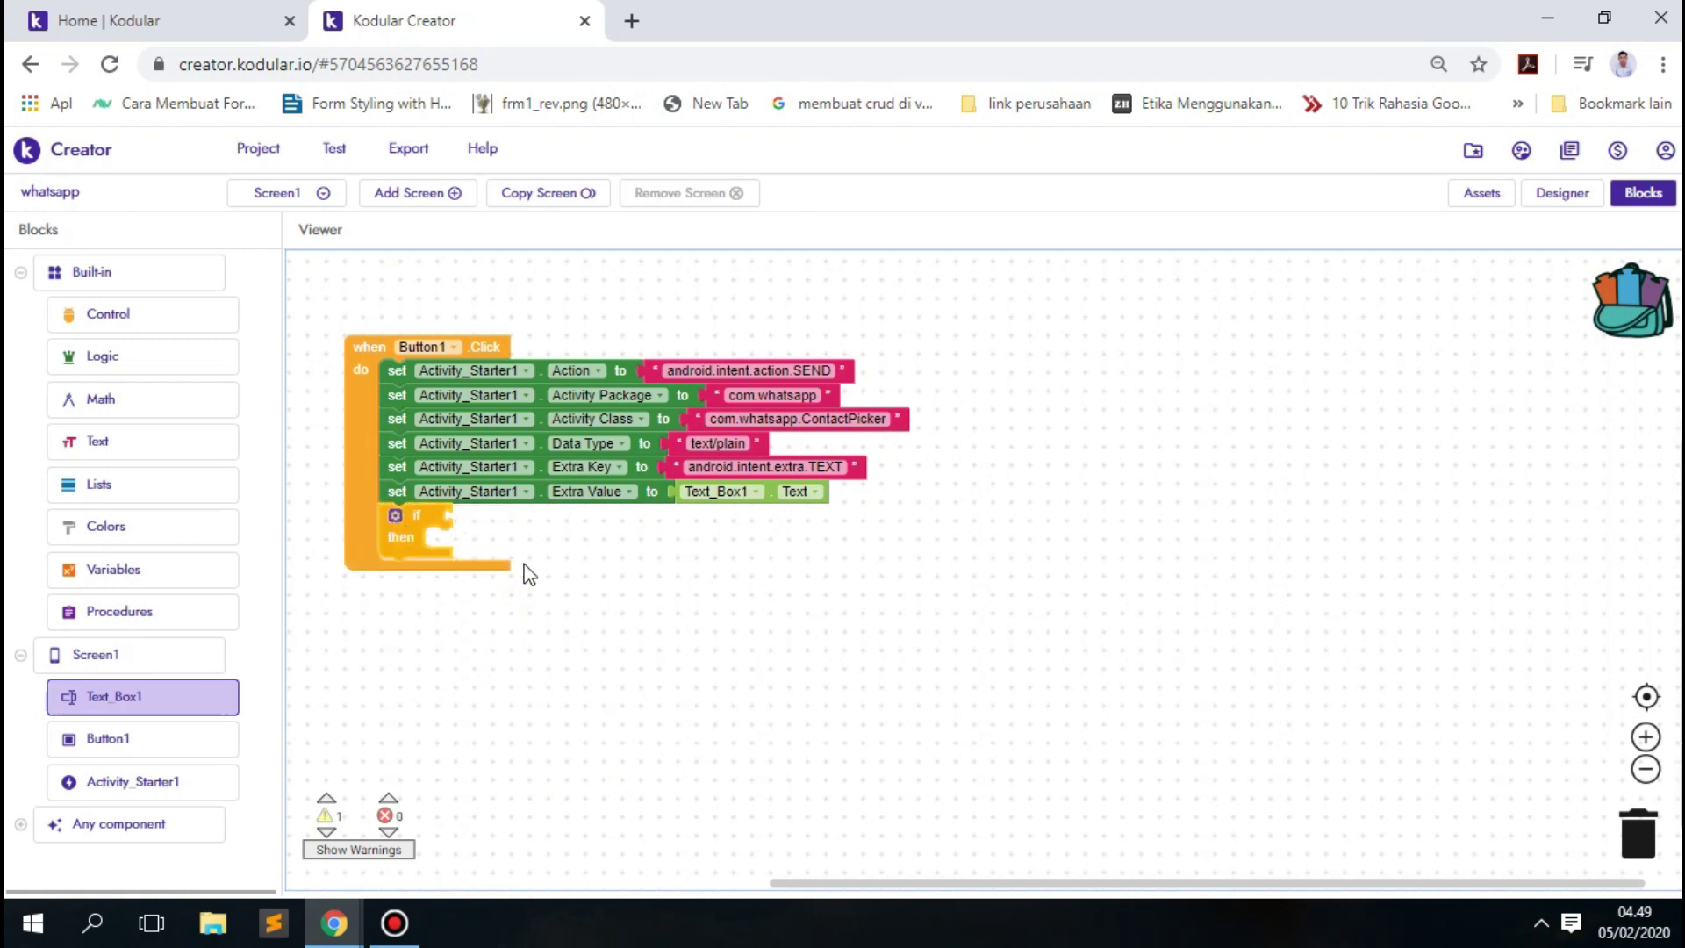
text(i)
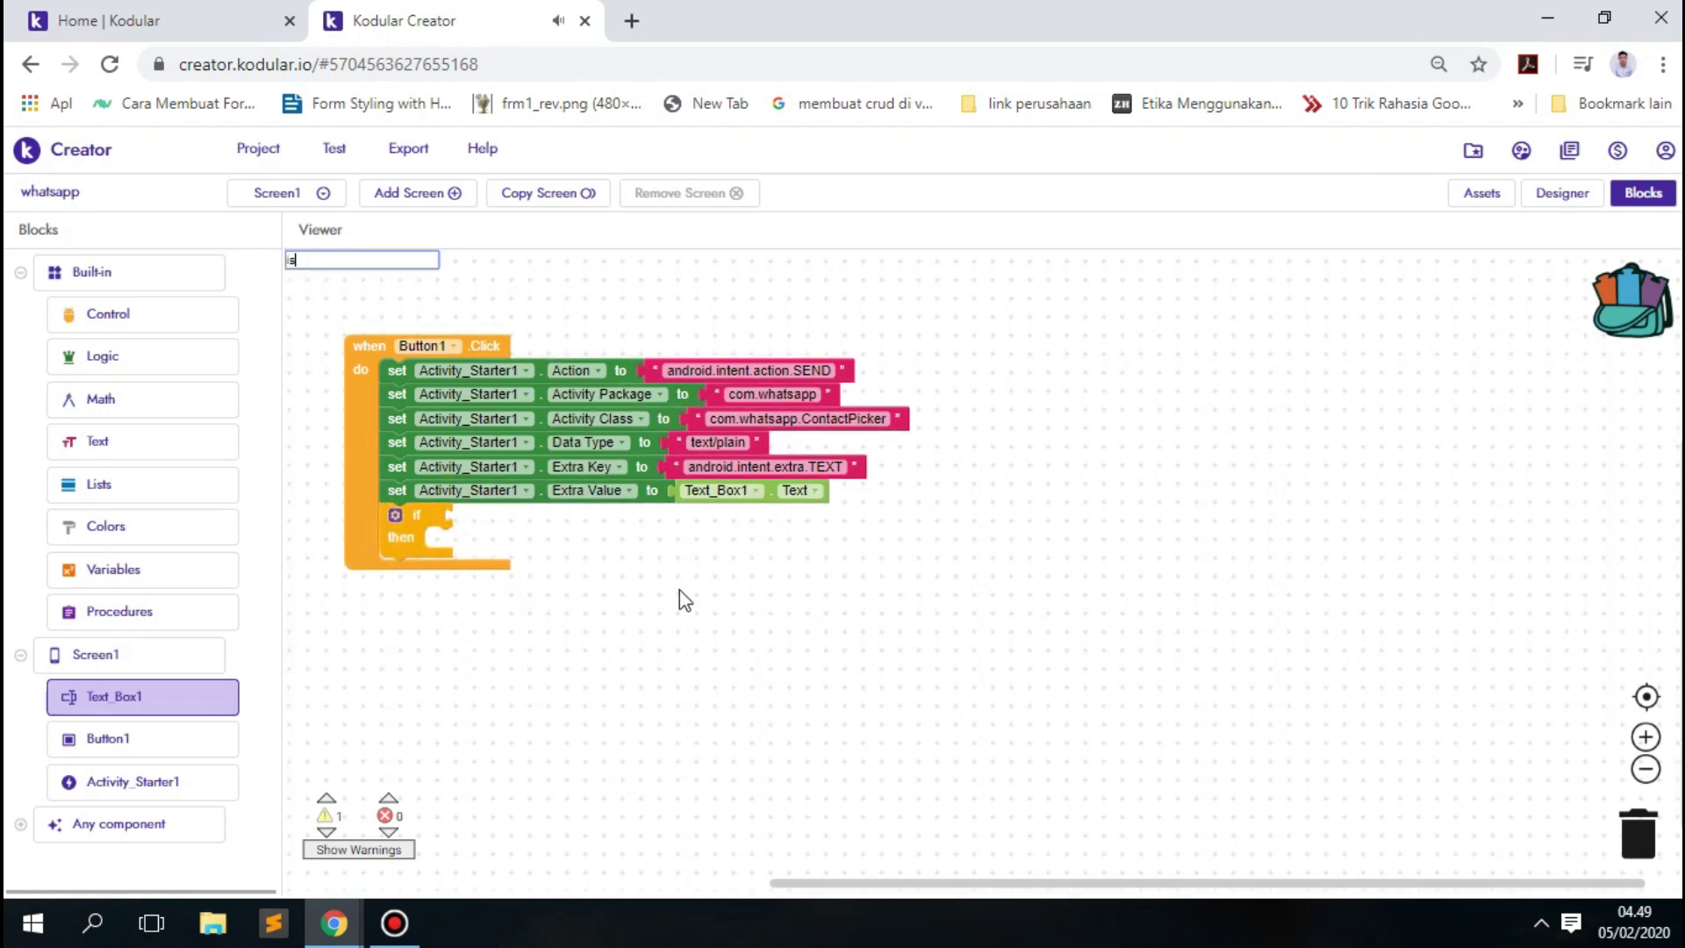
text(s)
key(BackSpace)
key(BackSpace)
text(s)
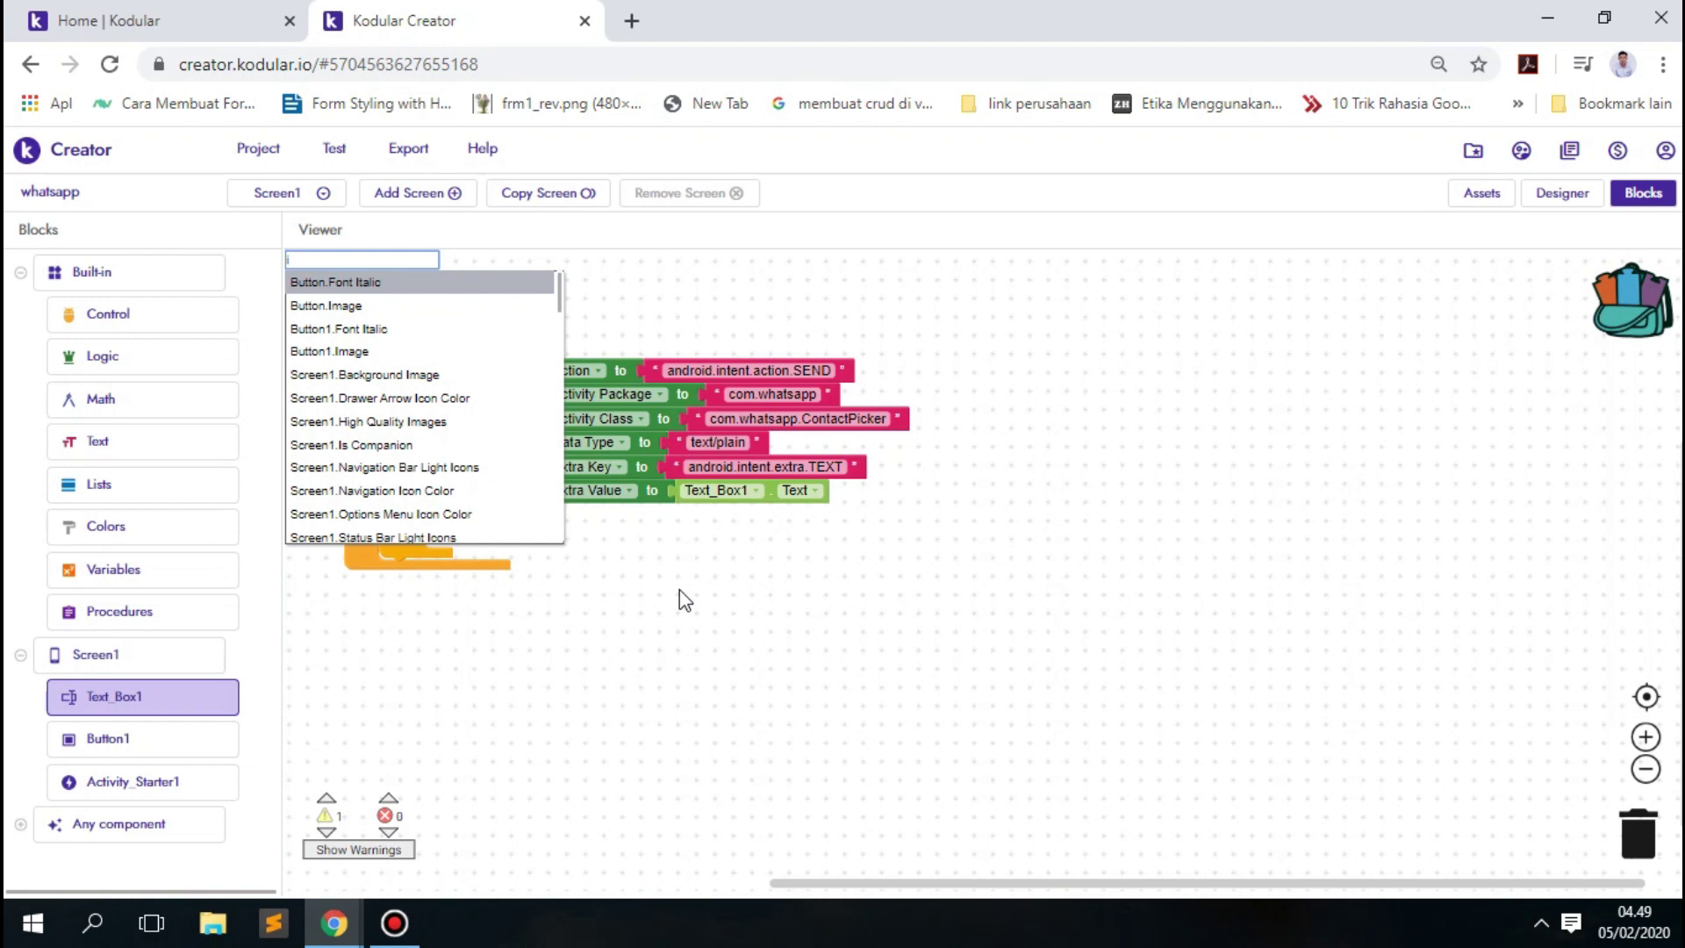
text( em)
key(Return)
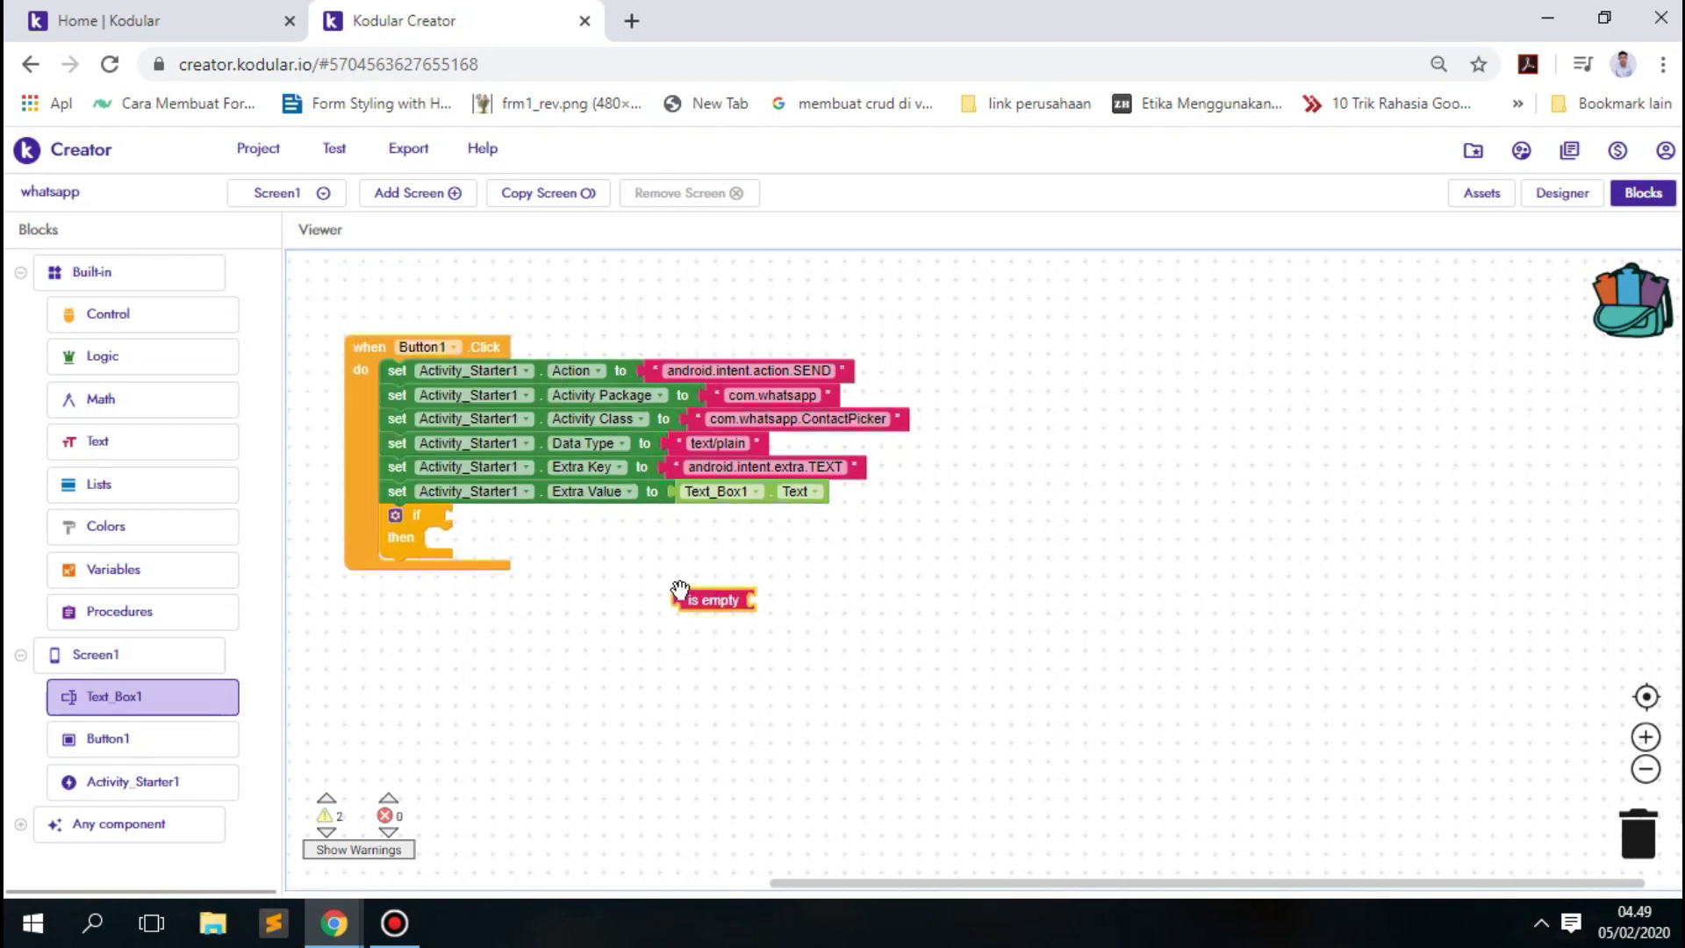
drag(680, 588, 487, 513)
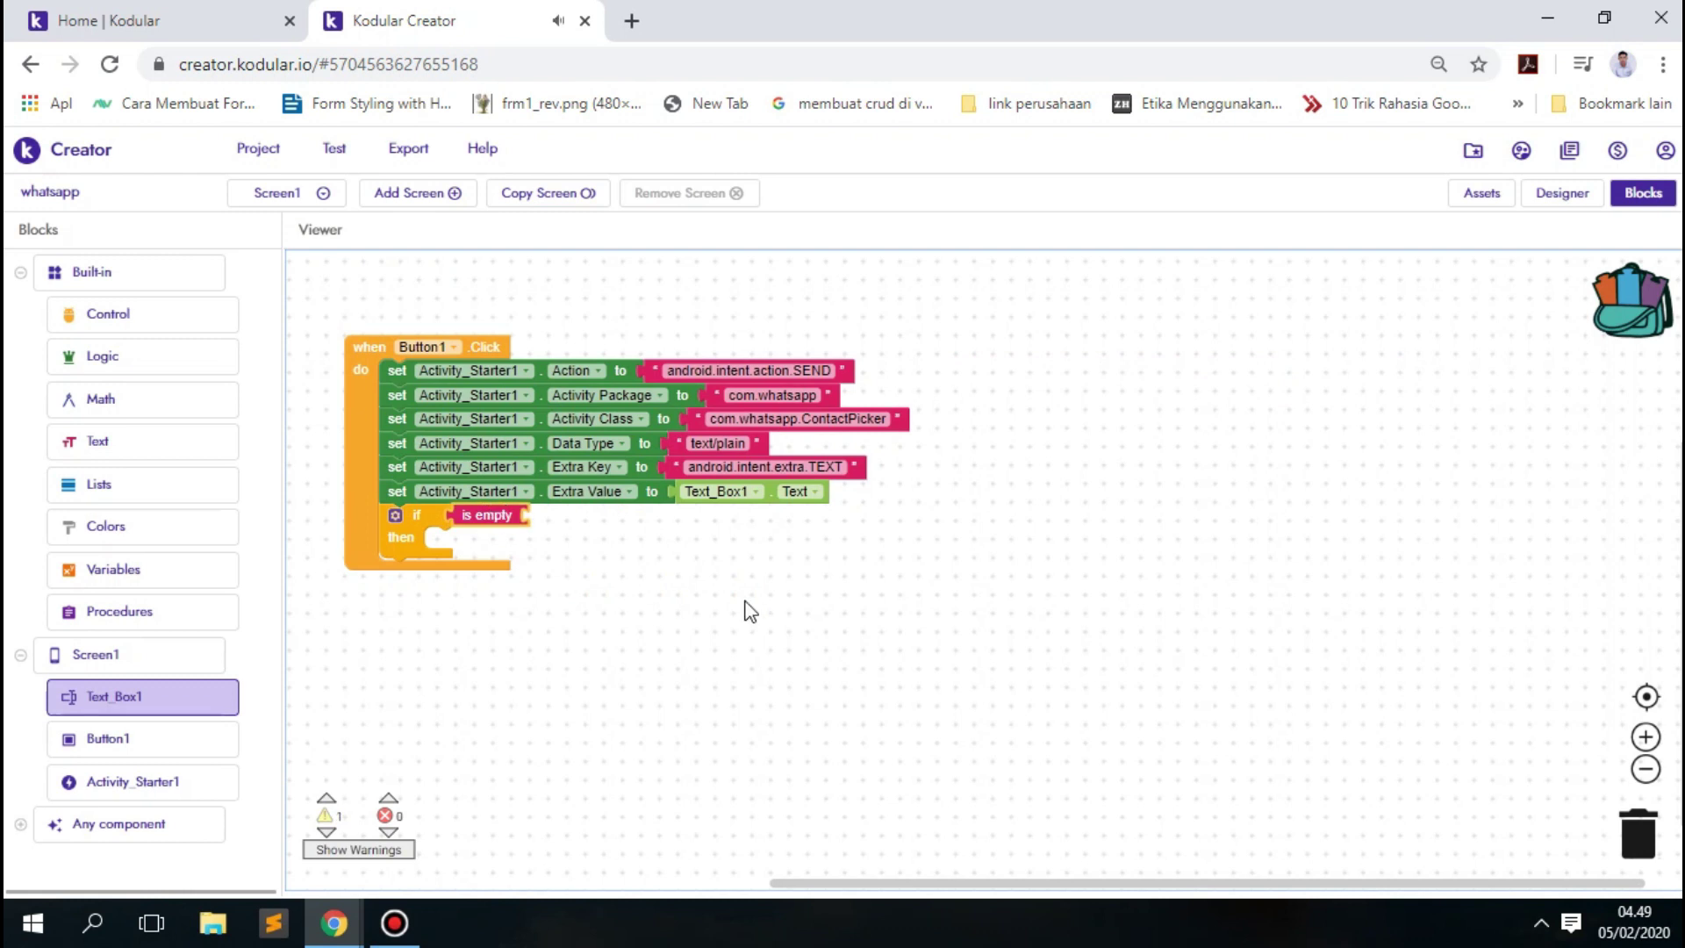
Plug a call to Activity_Starter1.Resolve Activity into the 'is empty' check.
text(call ac)
key(Return)
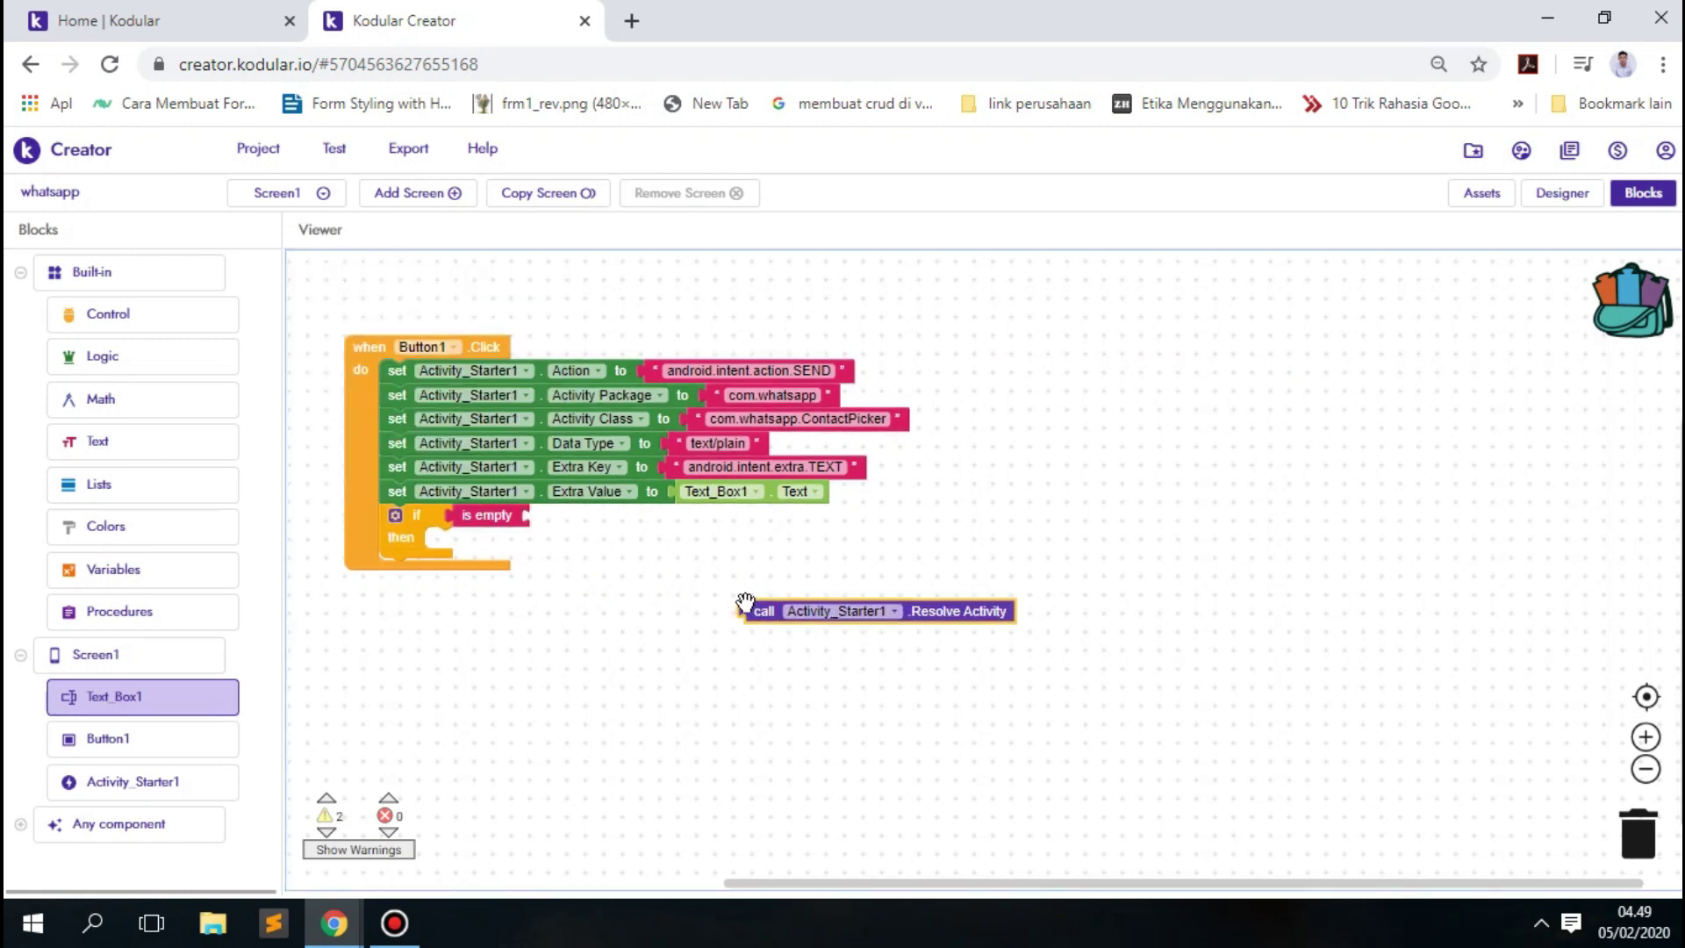
drag(760, 606, 551, 513)
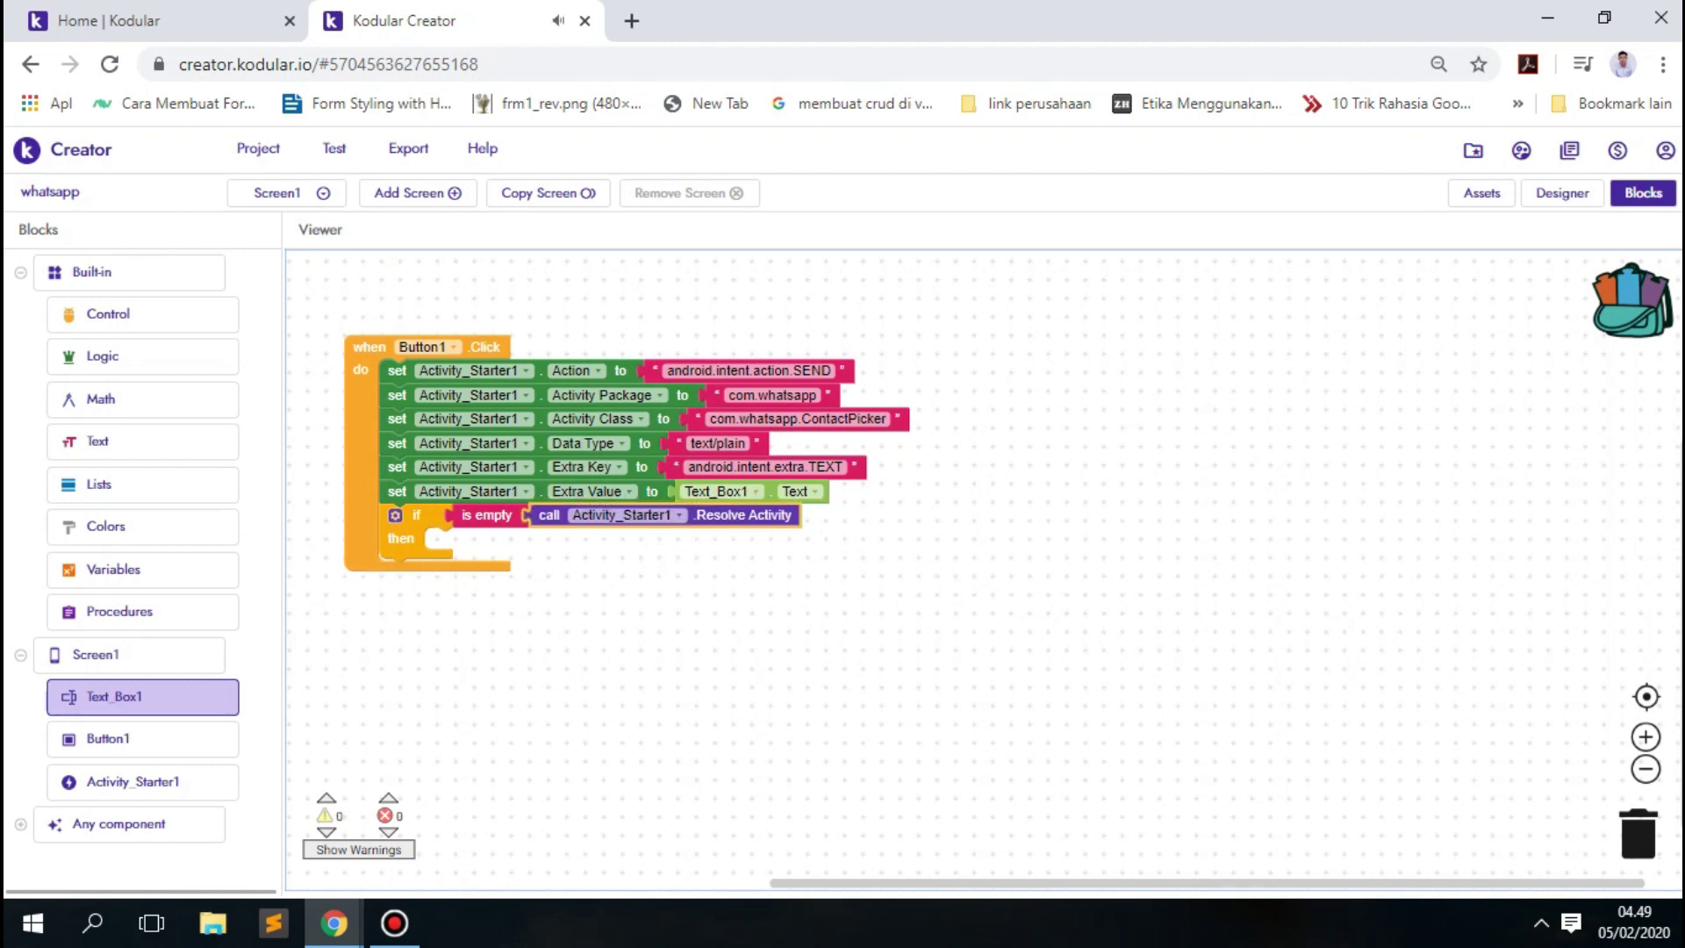
click(394, 922)
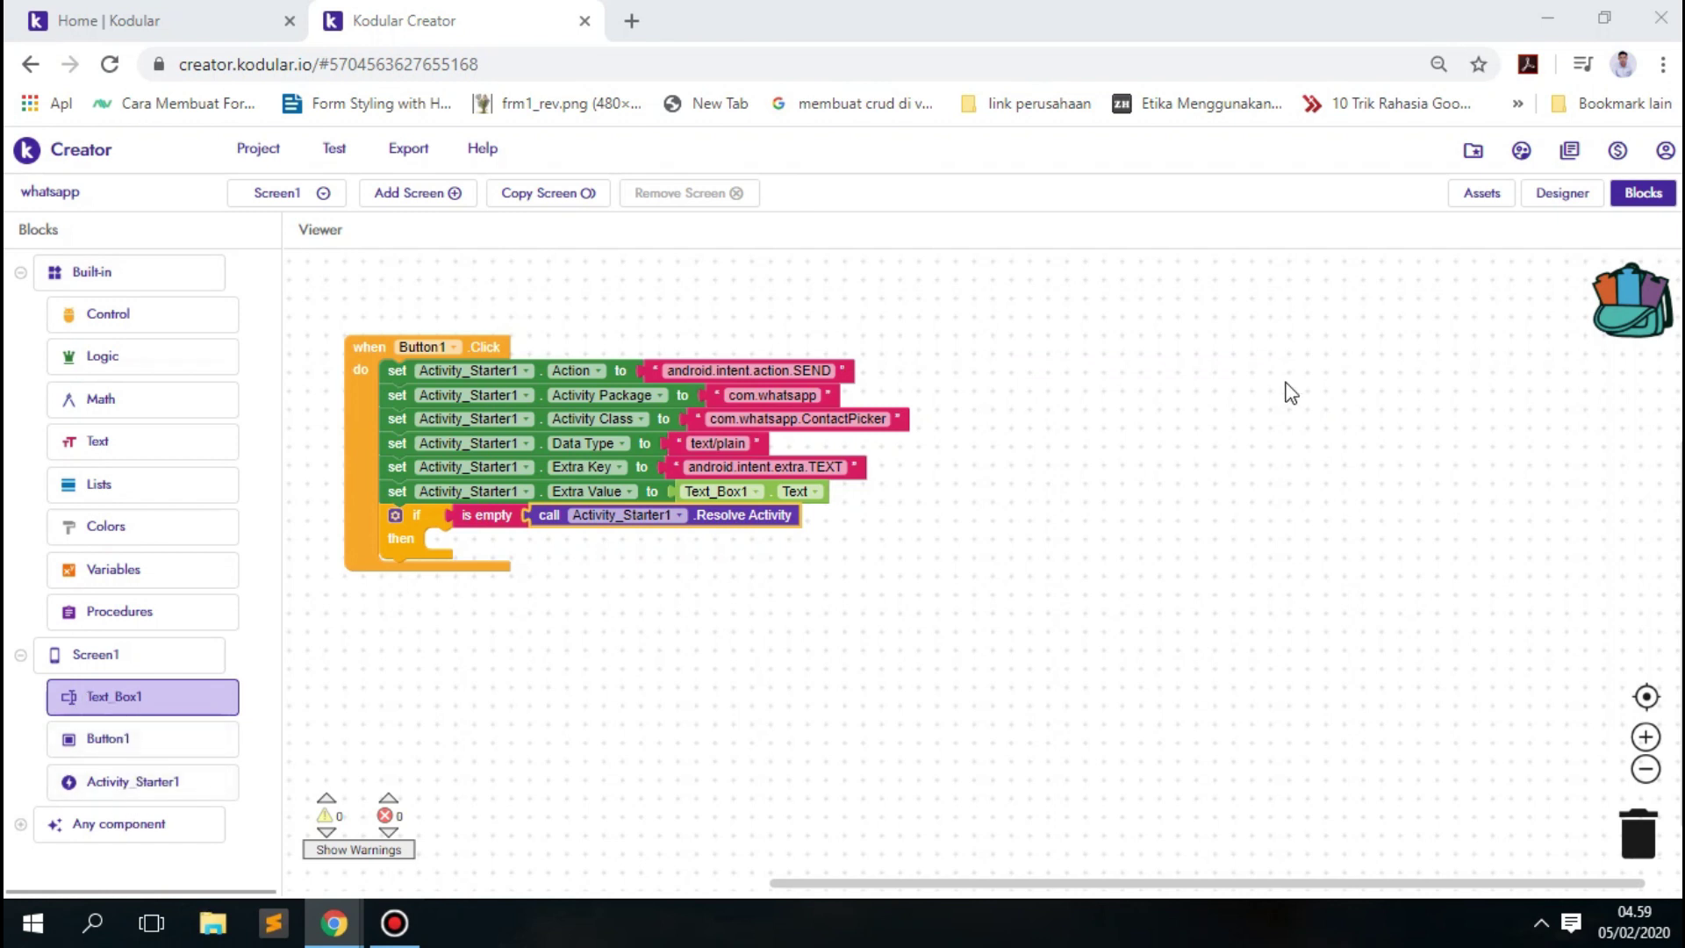
Add a Notifier from the User Interface palette to the screen, then return to Blocks.
click(1557, 193)
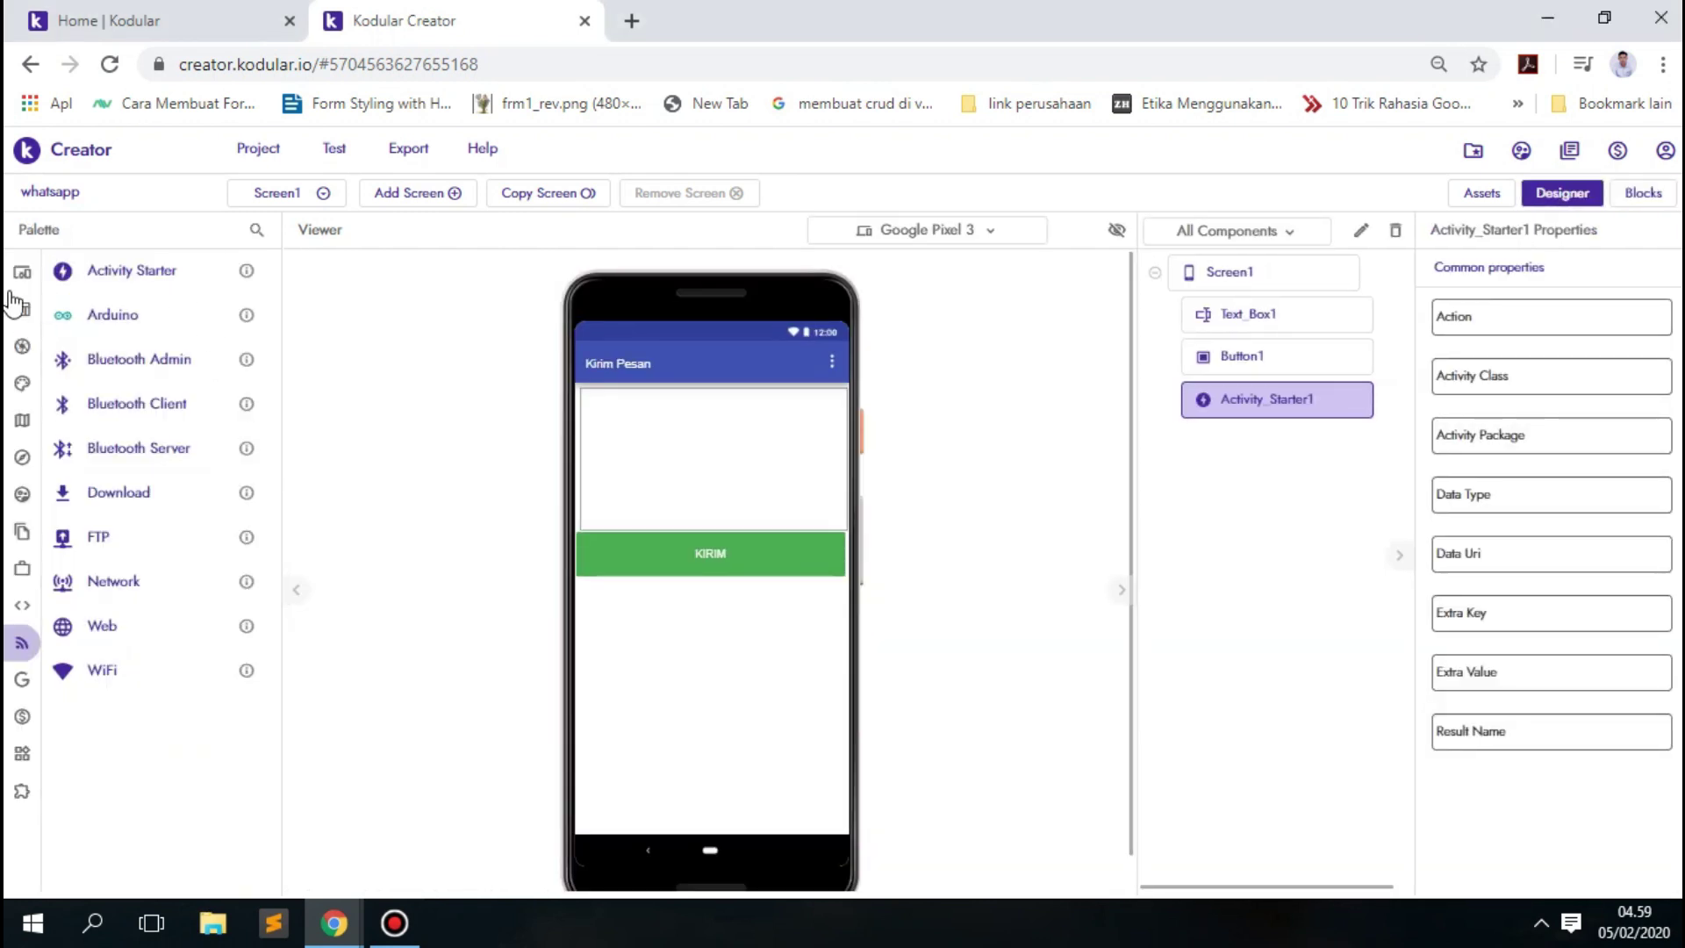
click(21, 279)
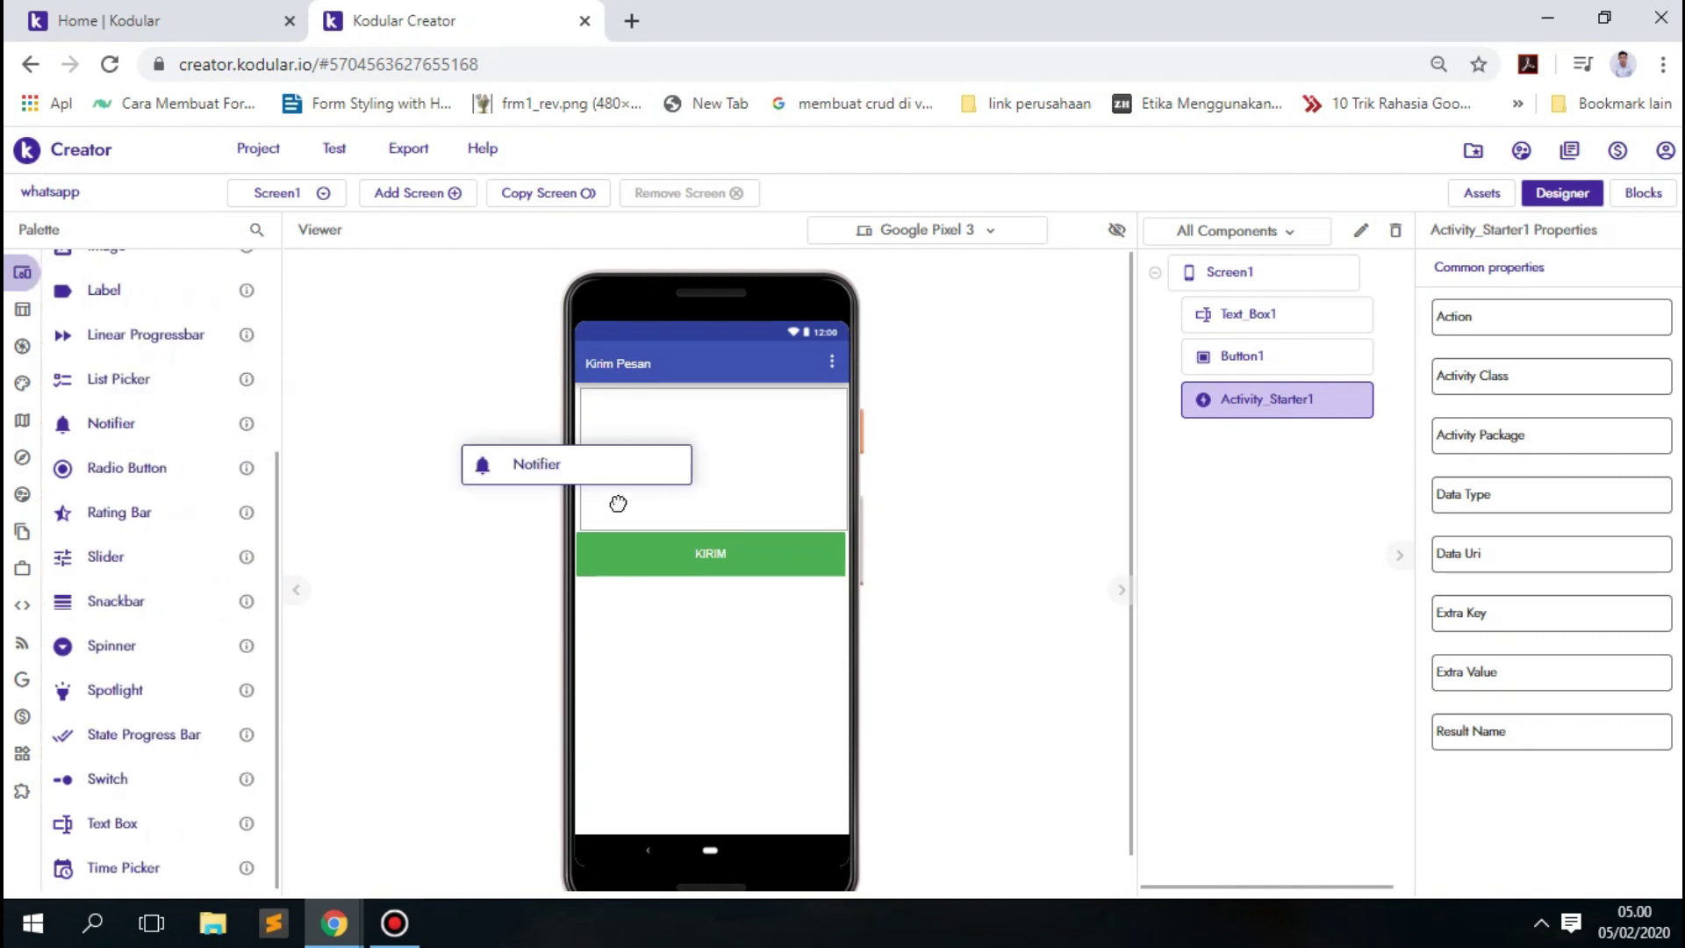
drag(114, 412, 619, 500)
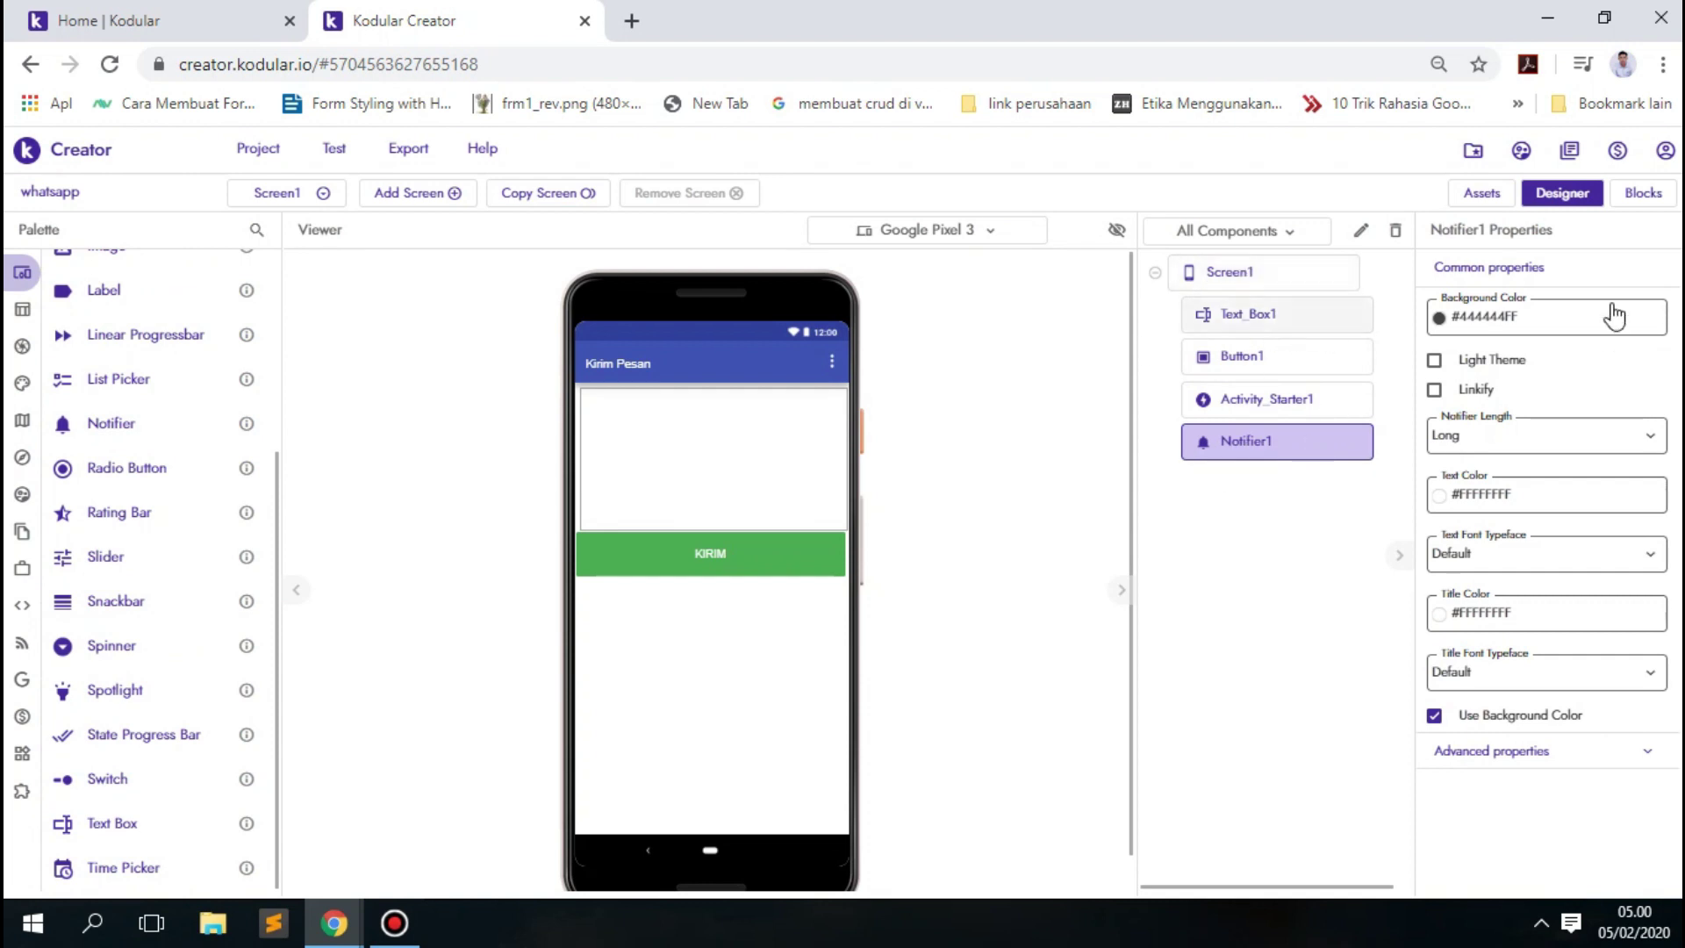
click(1661, 198)
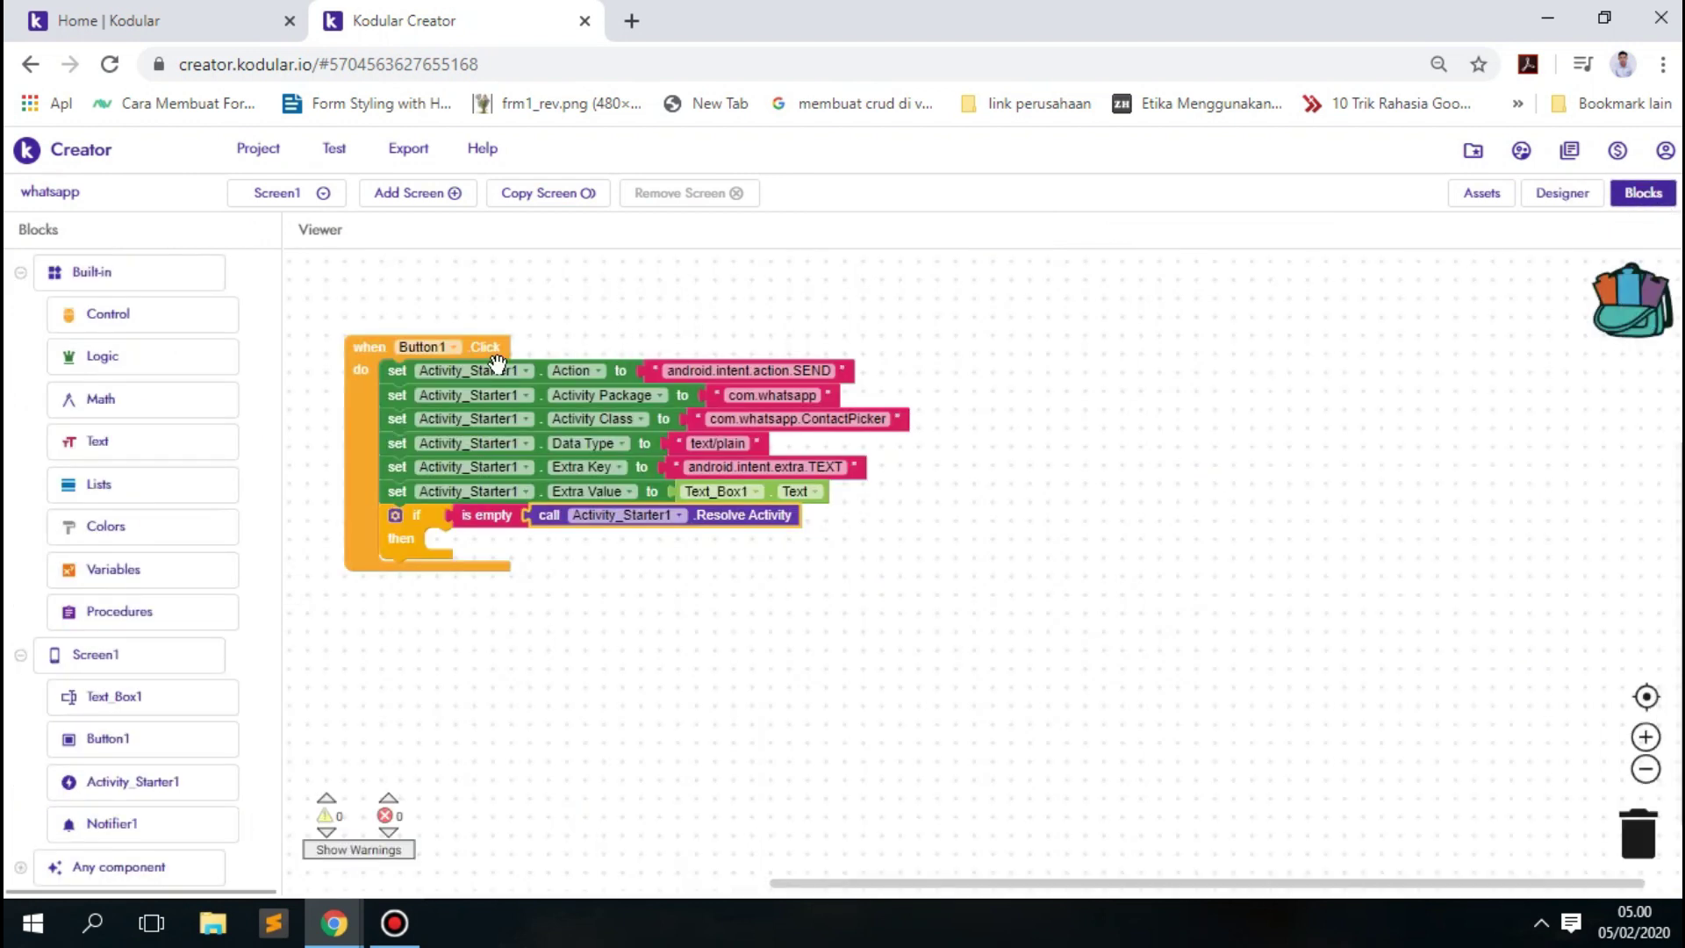
Put a Notifier1.Show Alert call into the if block's then branch.
click(118, 823)
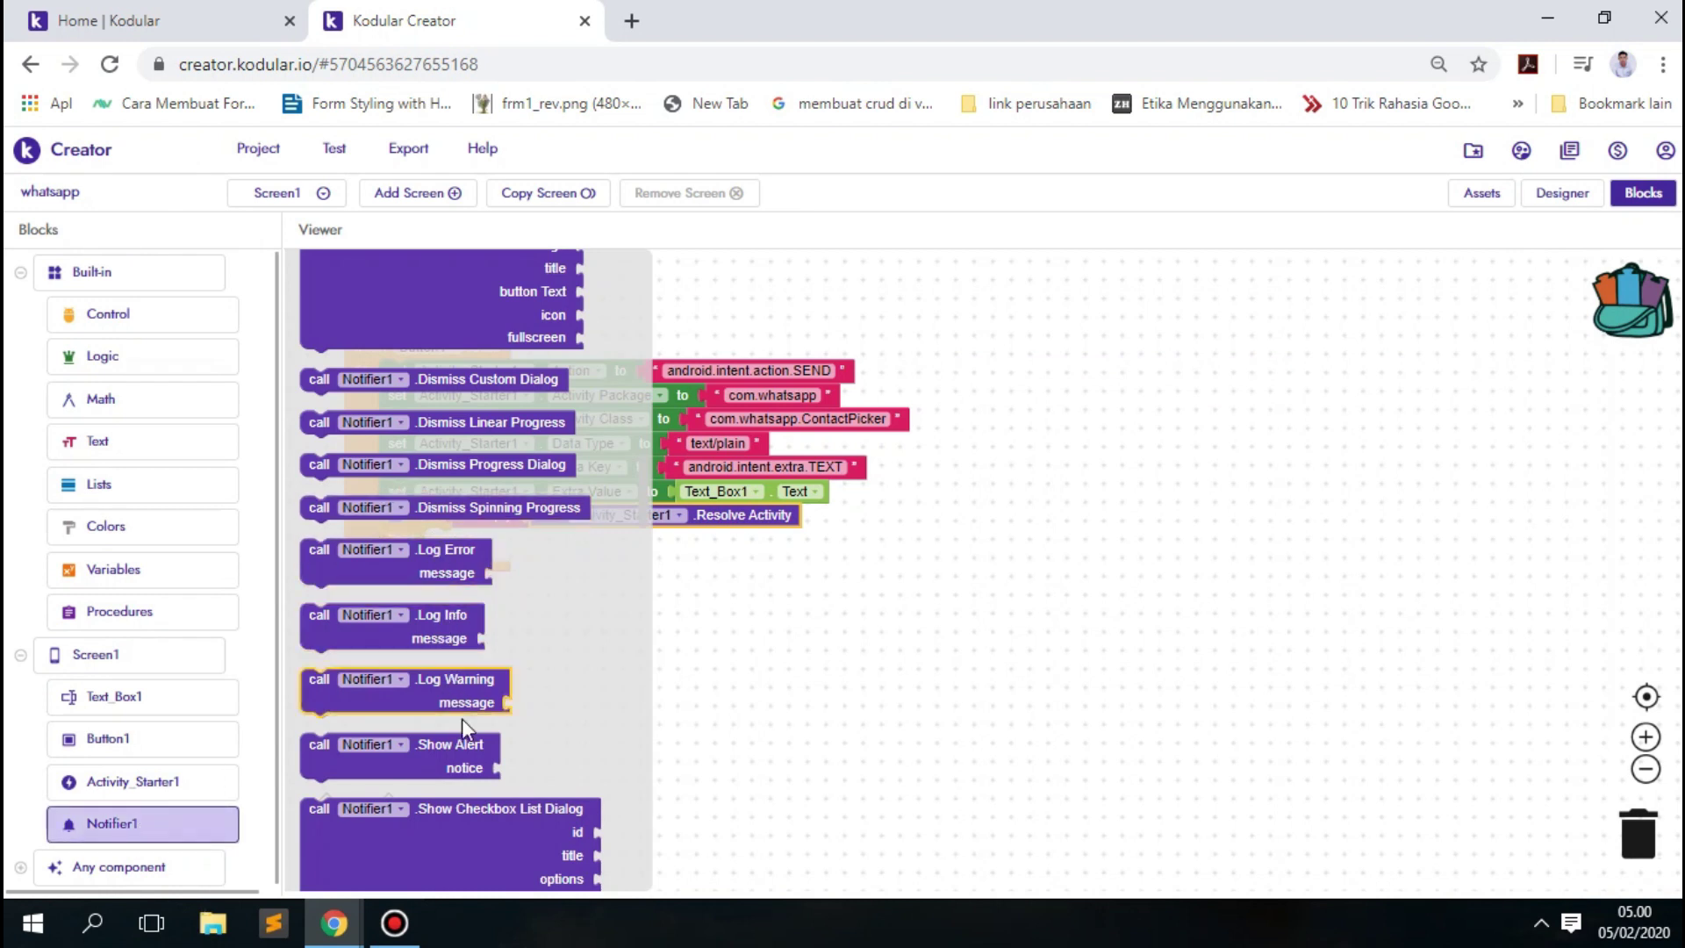
mouse_move(474, 752)
mouse_down()
mouse_move(649, 603)
mouse_move(602, 548)
mouse_up()
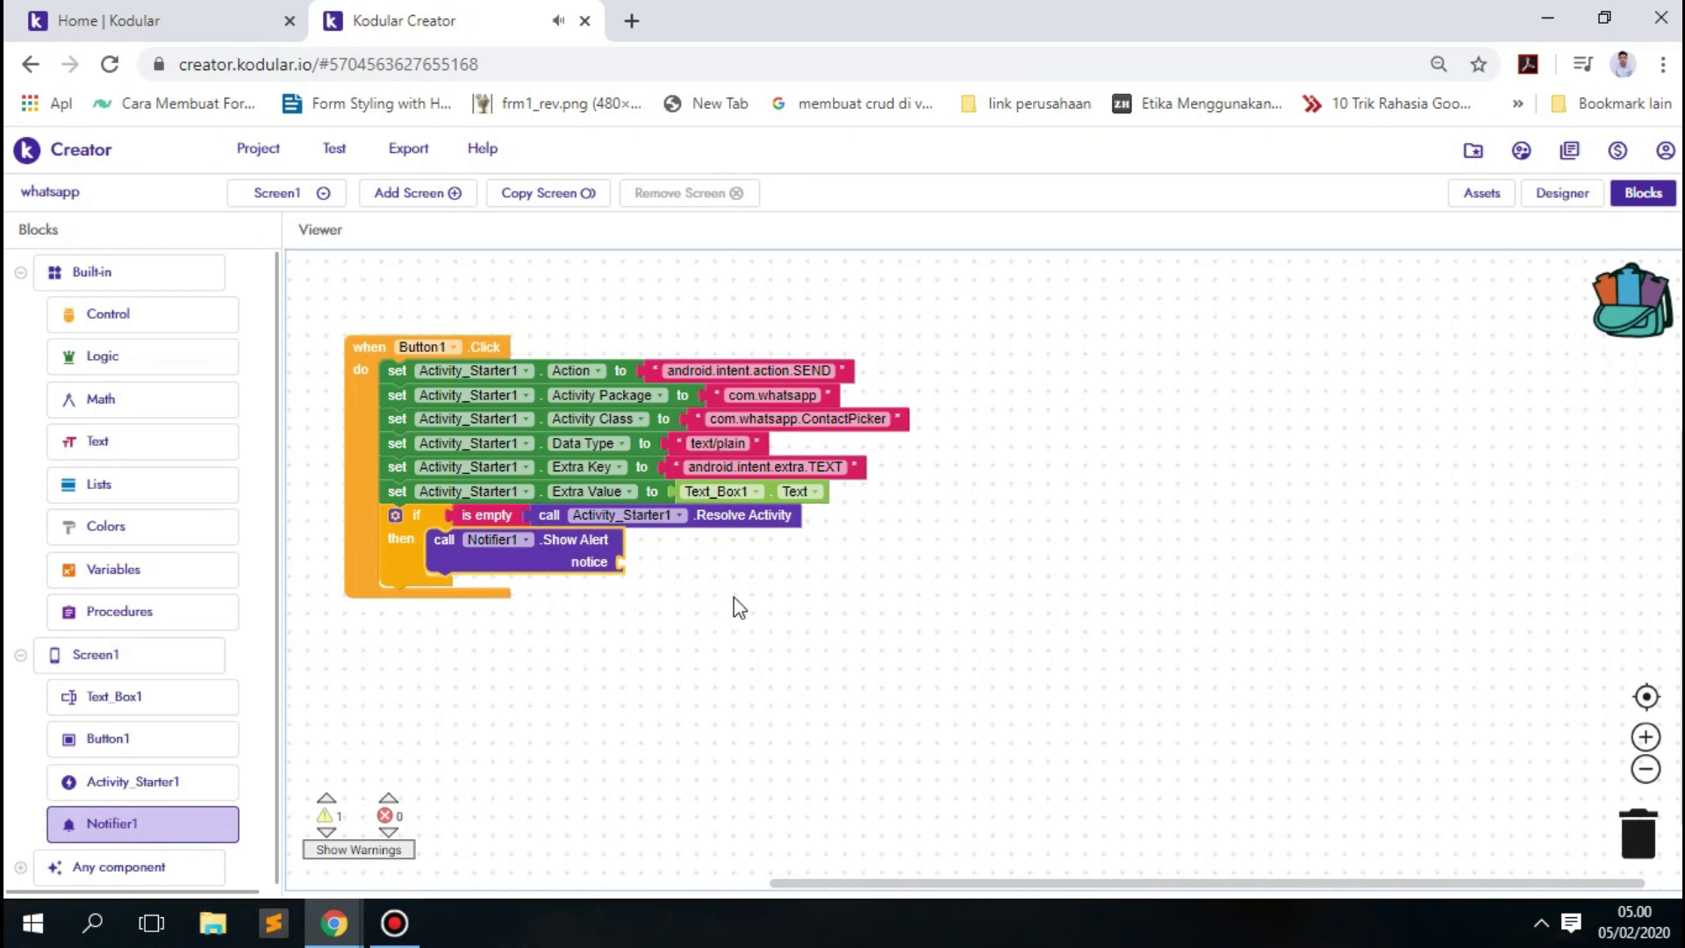
click(764, 601)
Use a 'Whatsaap tidak terinstal di perangkat anda...!' text block as the alert notice.
text(")
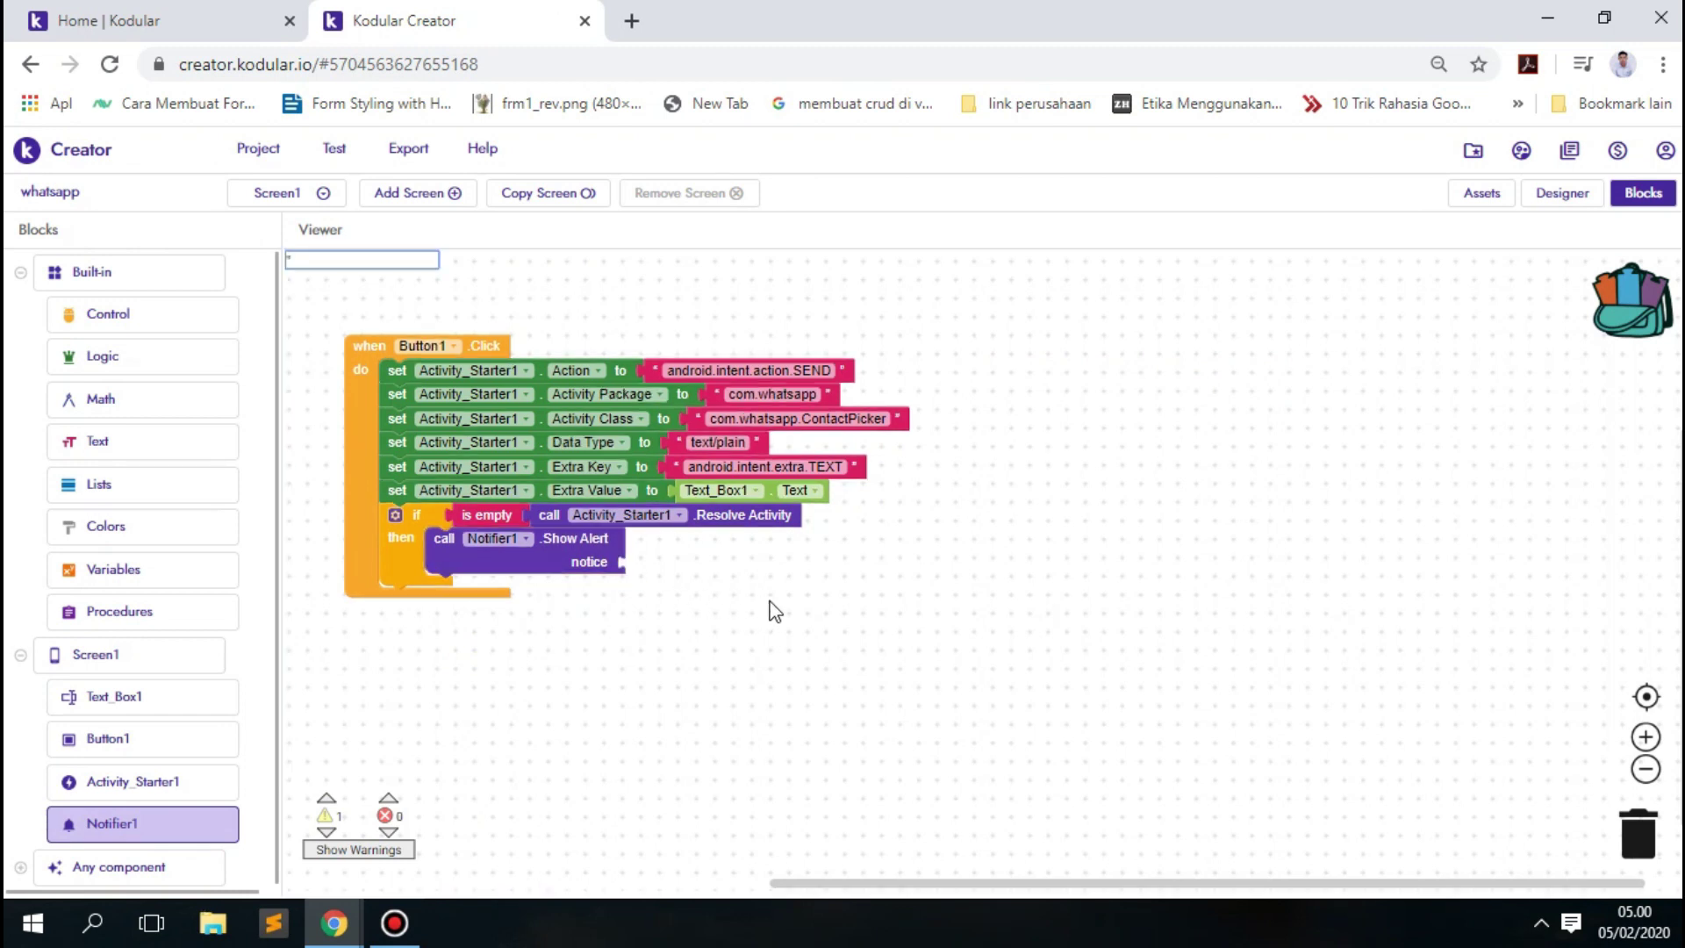
text(Whatsaap tidak terinstal)
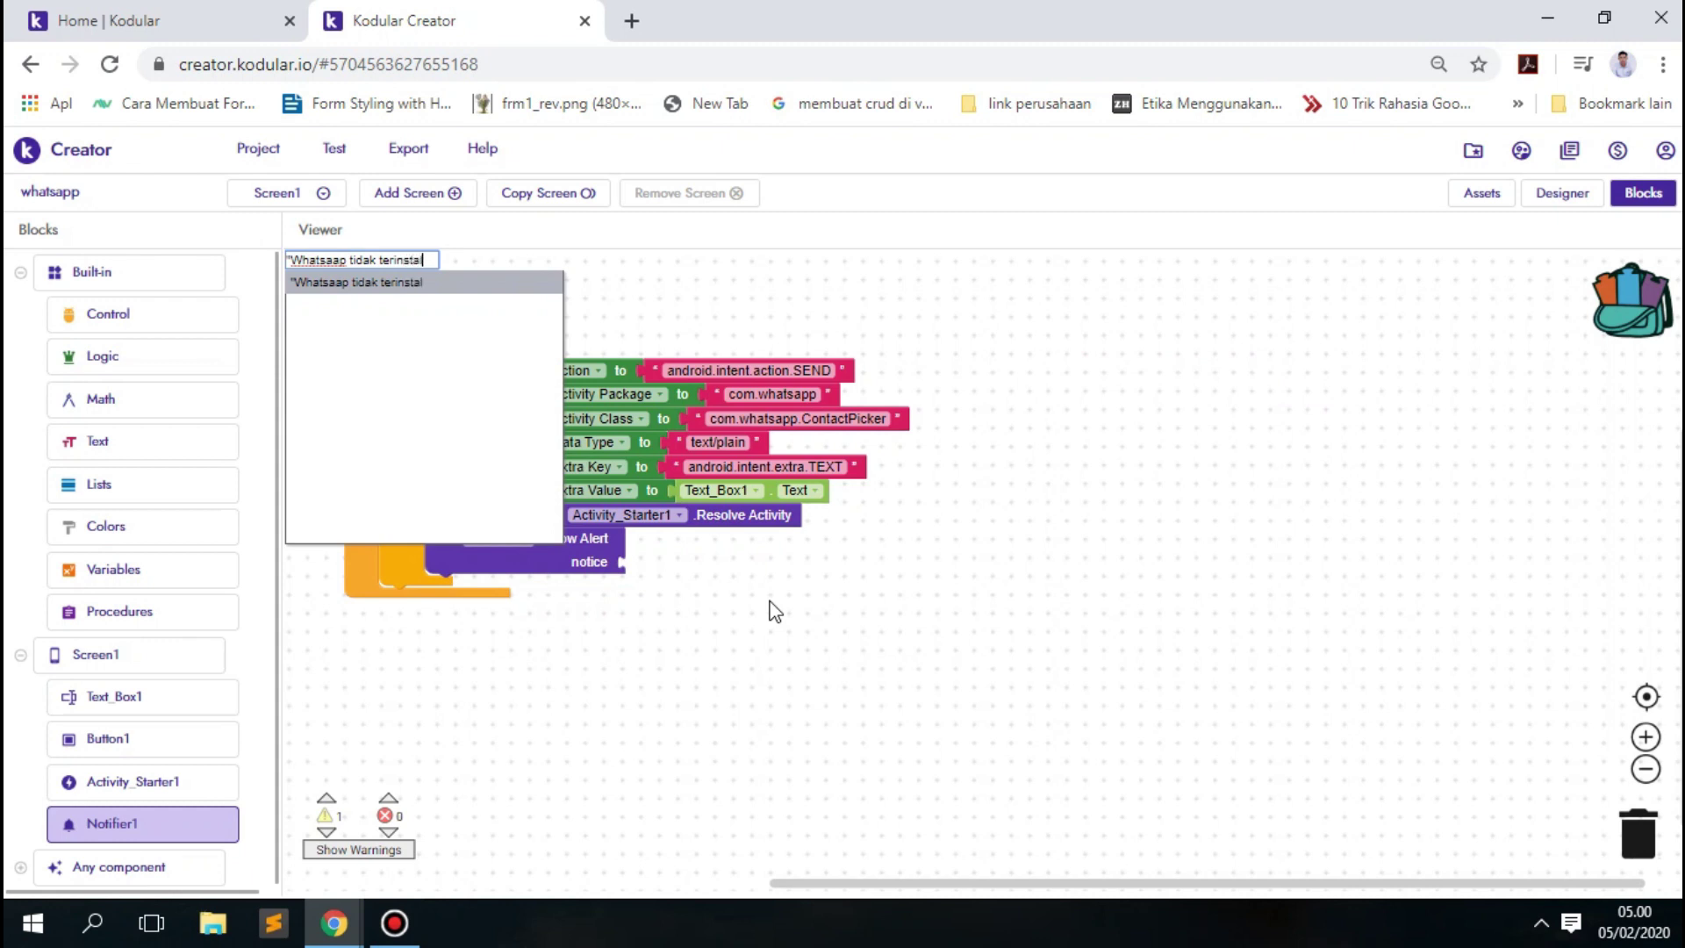
text(di perangkat anda...!)
key(Return)
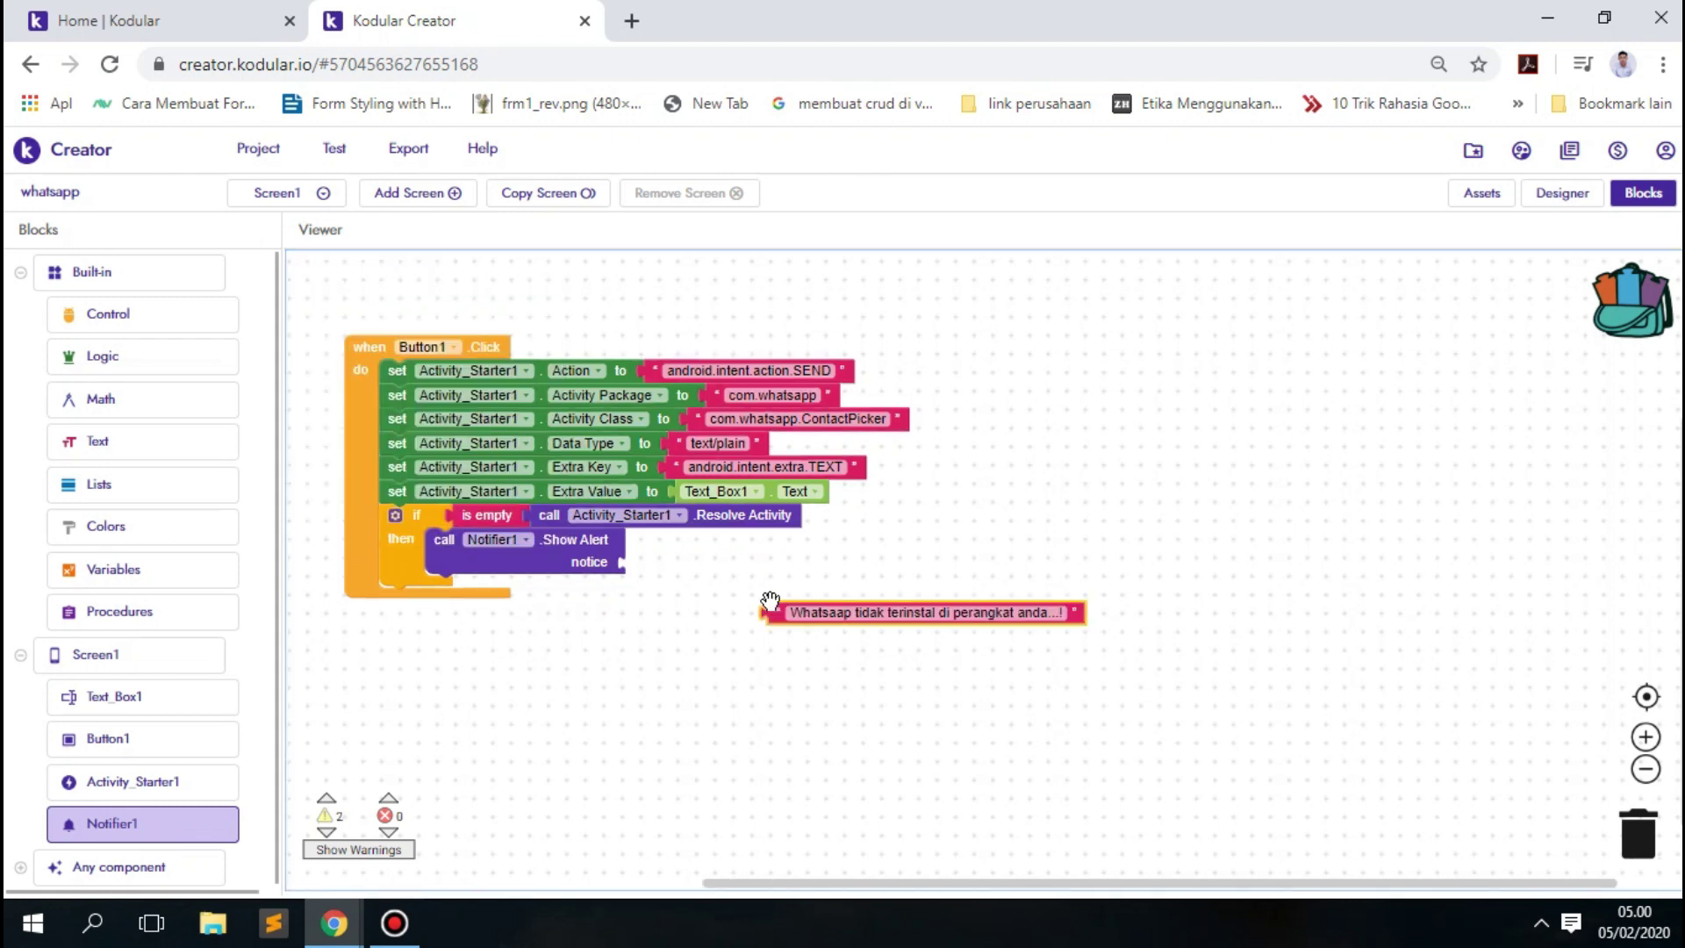
drag(769, 602, 633, 561)
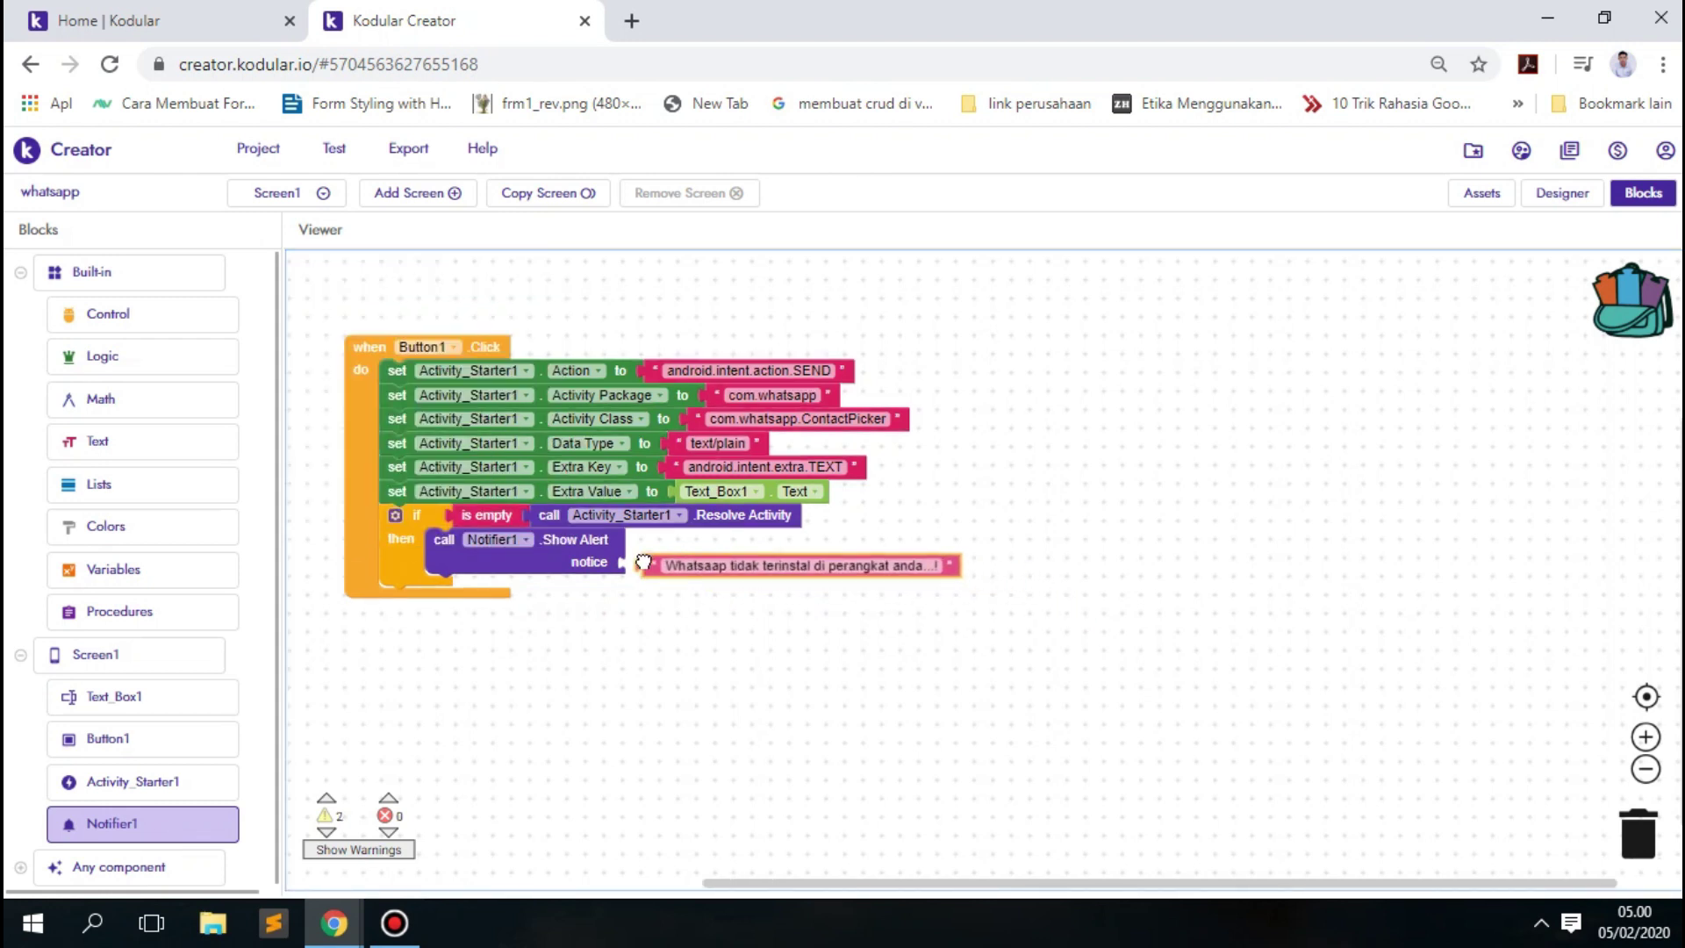
Give the if block an else branch that calls Activity_Starter1.Start Activity.
click(400, 523)
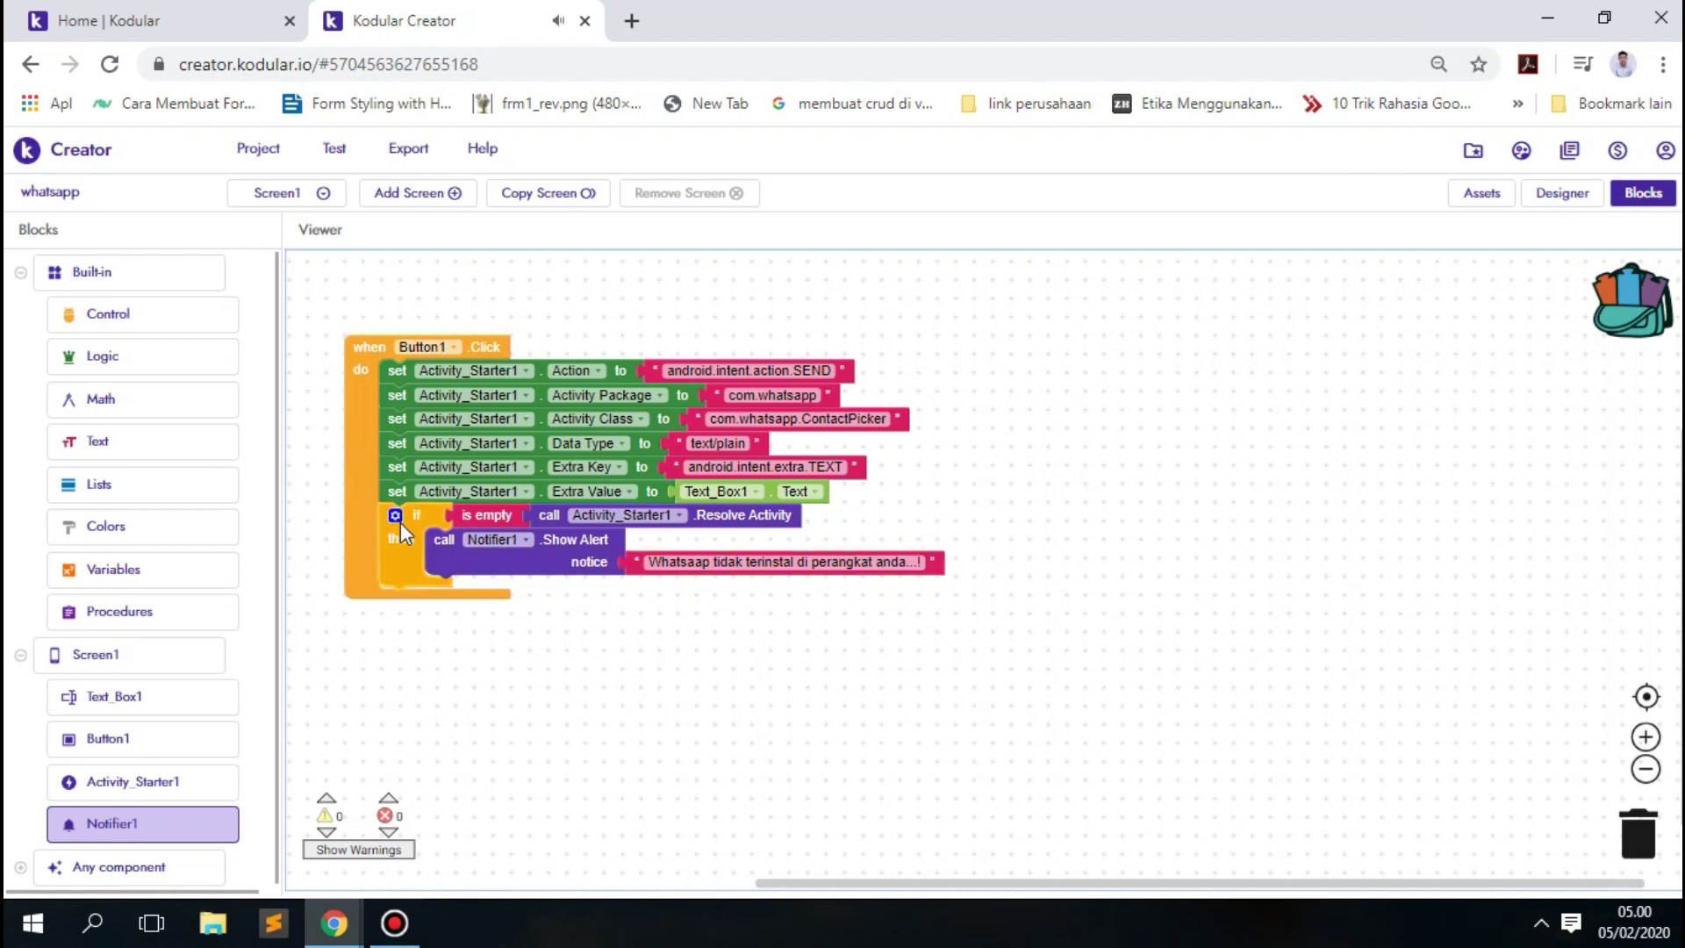
click(394, 516)
drag(389, 450, 510, 443)
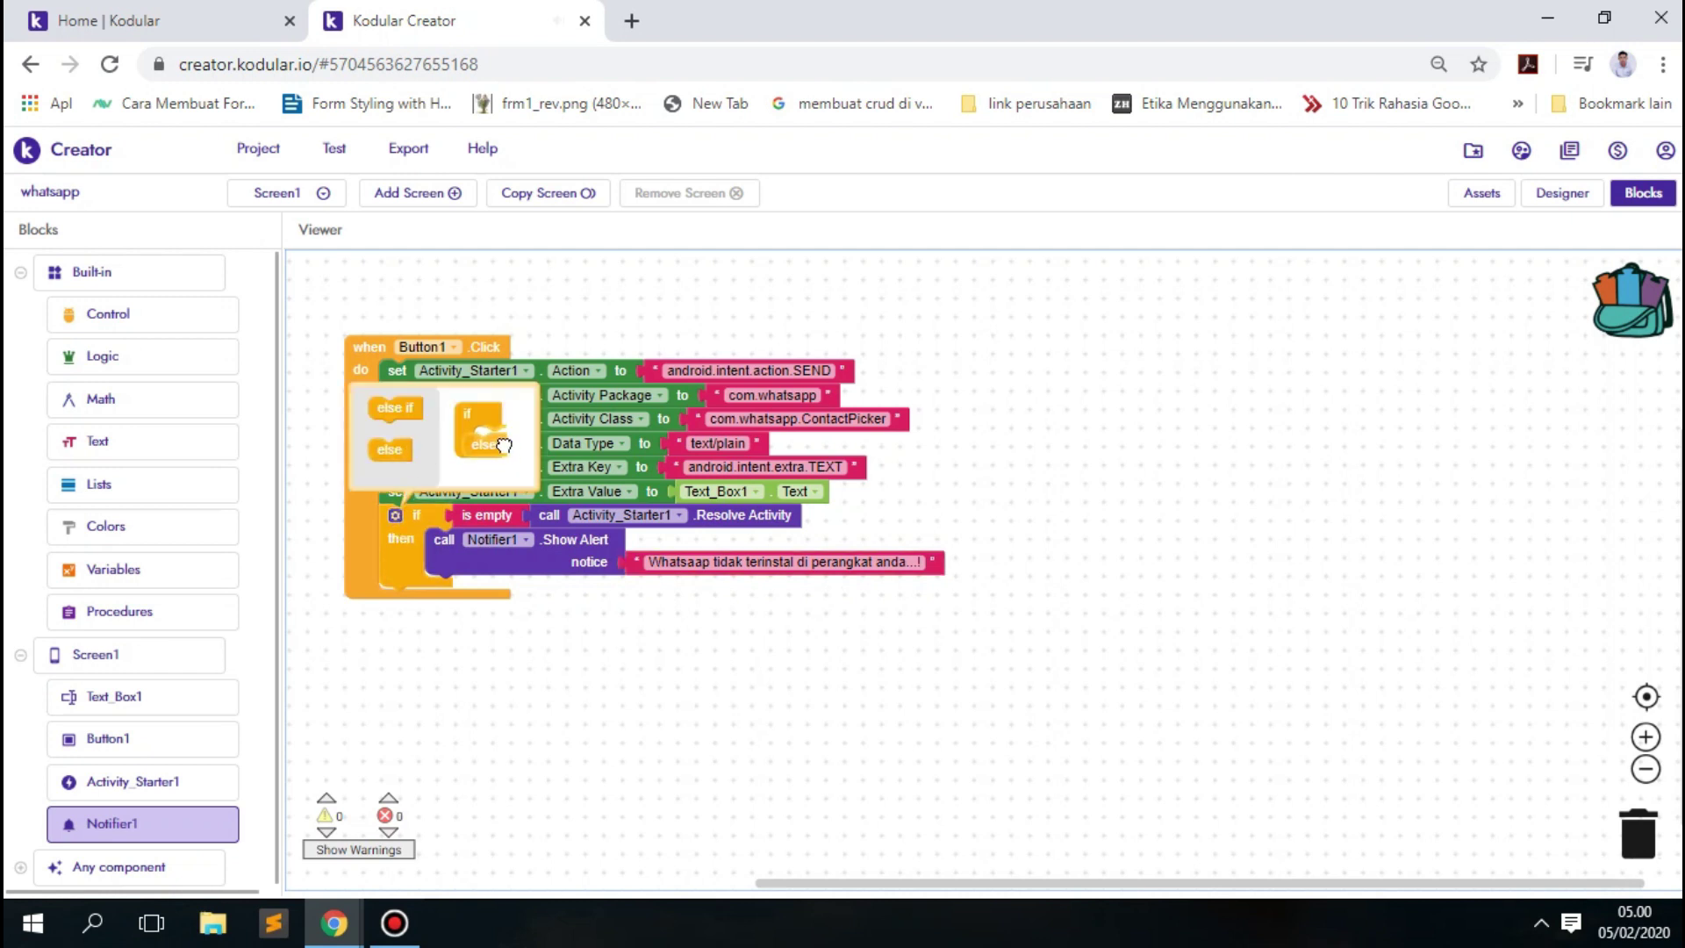
text(call)
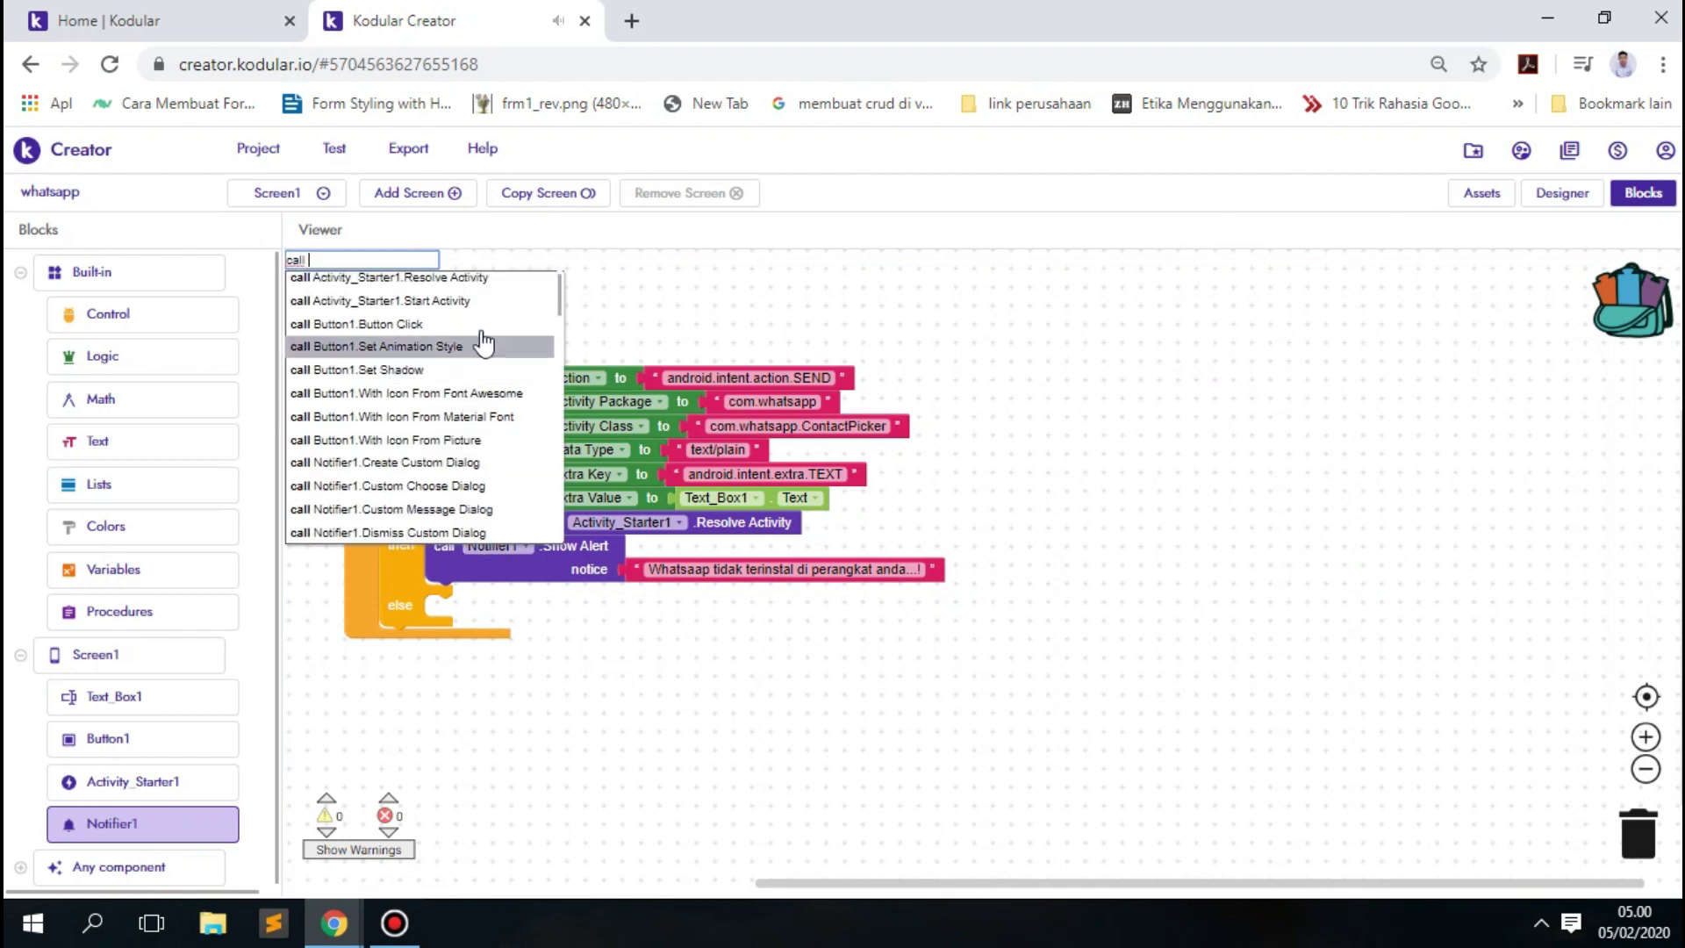
click(470, 305)
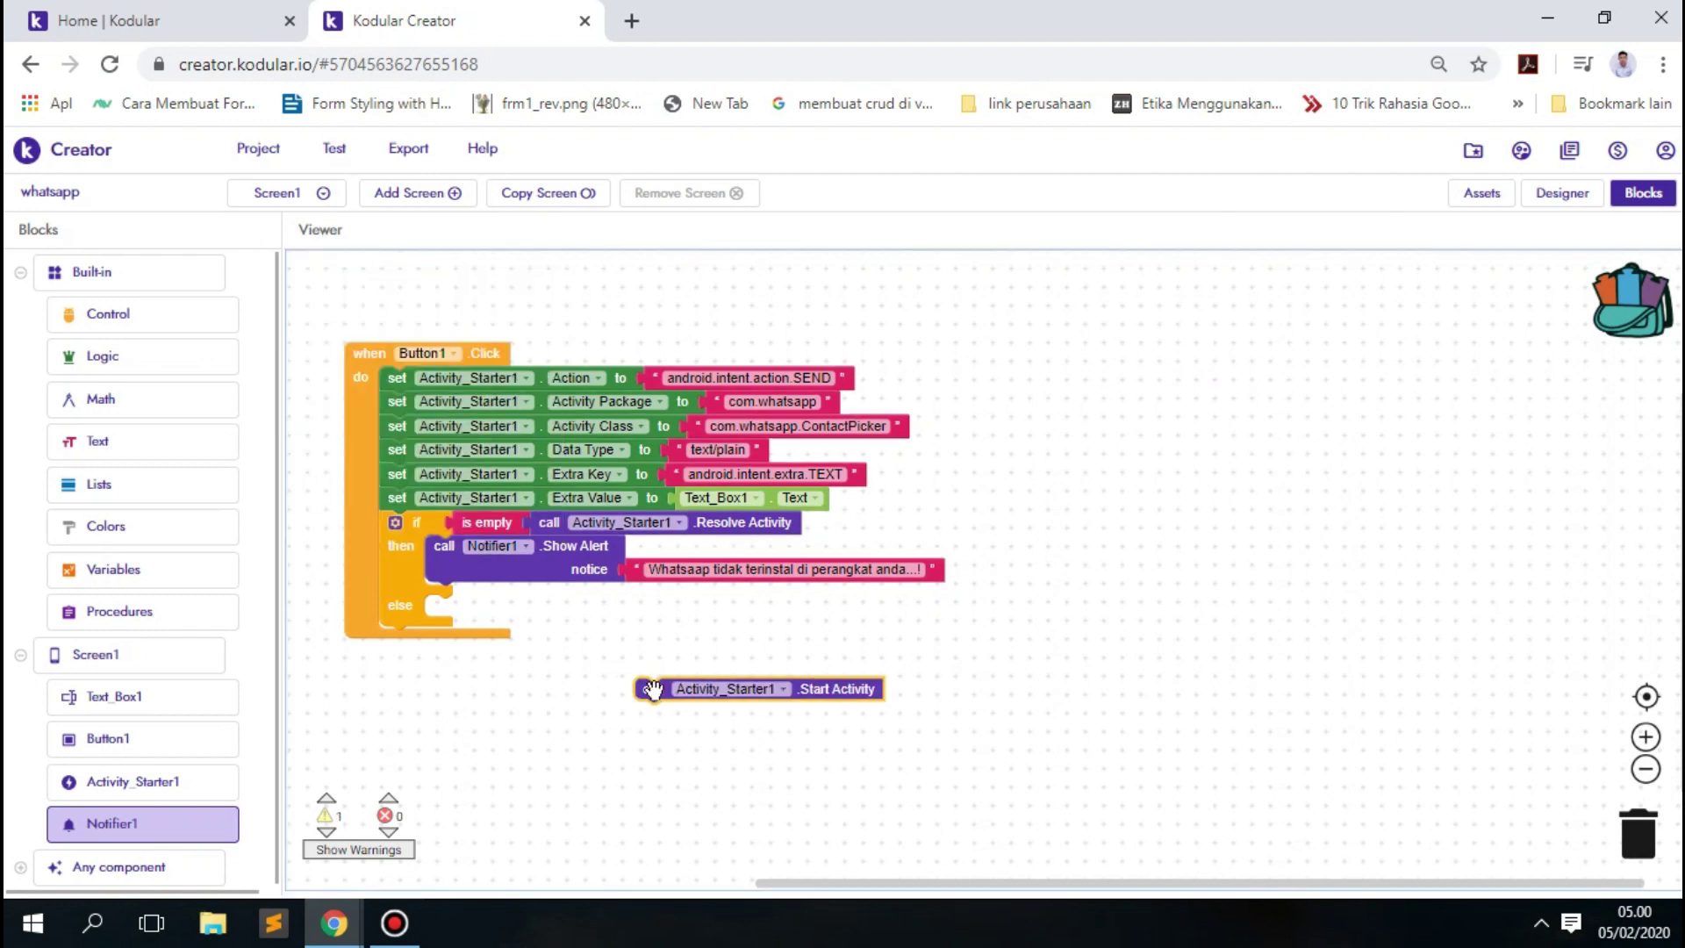
drag(652, 689, 443, 607)
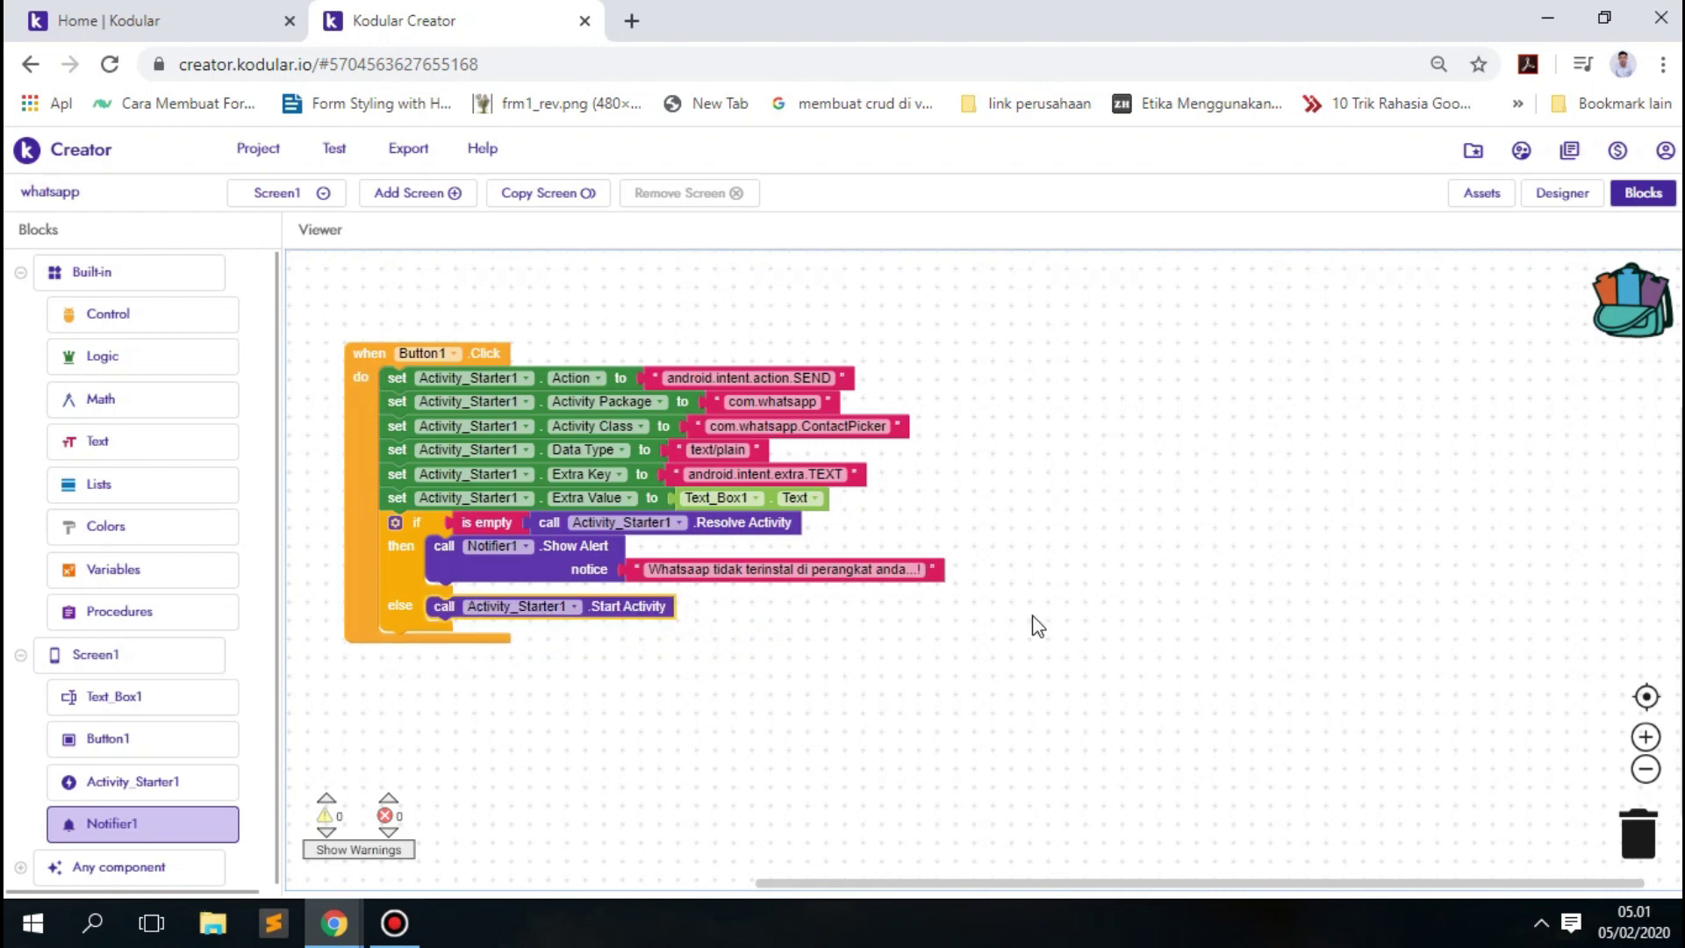
Connect the project to the phone through Test > Connect to companion.
click(334, 149)
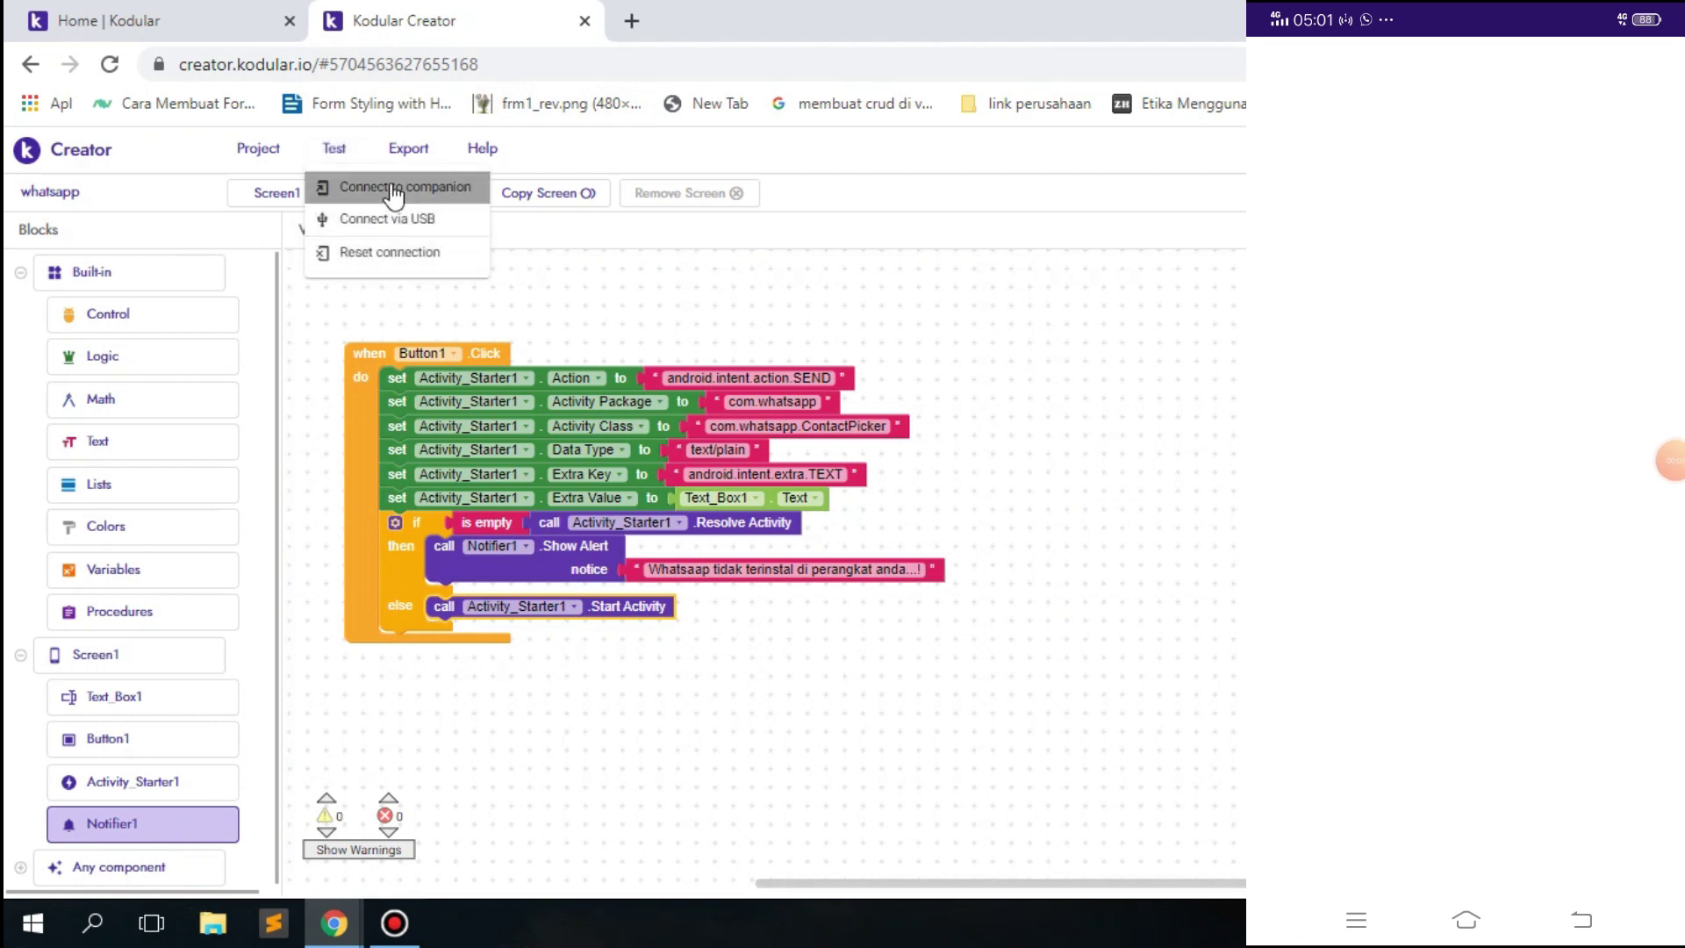
click(394, 189)
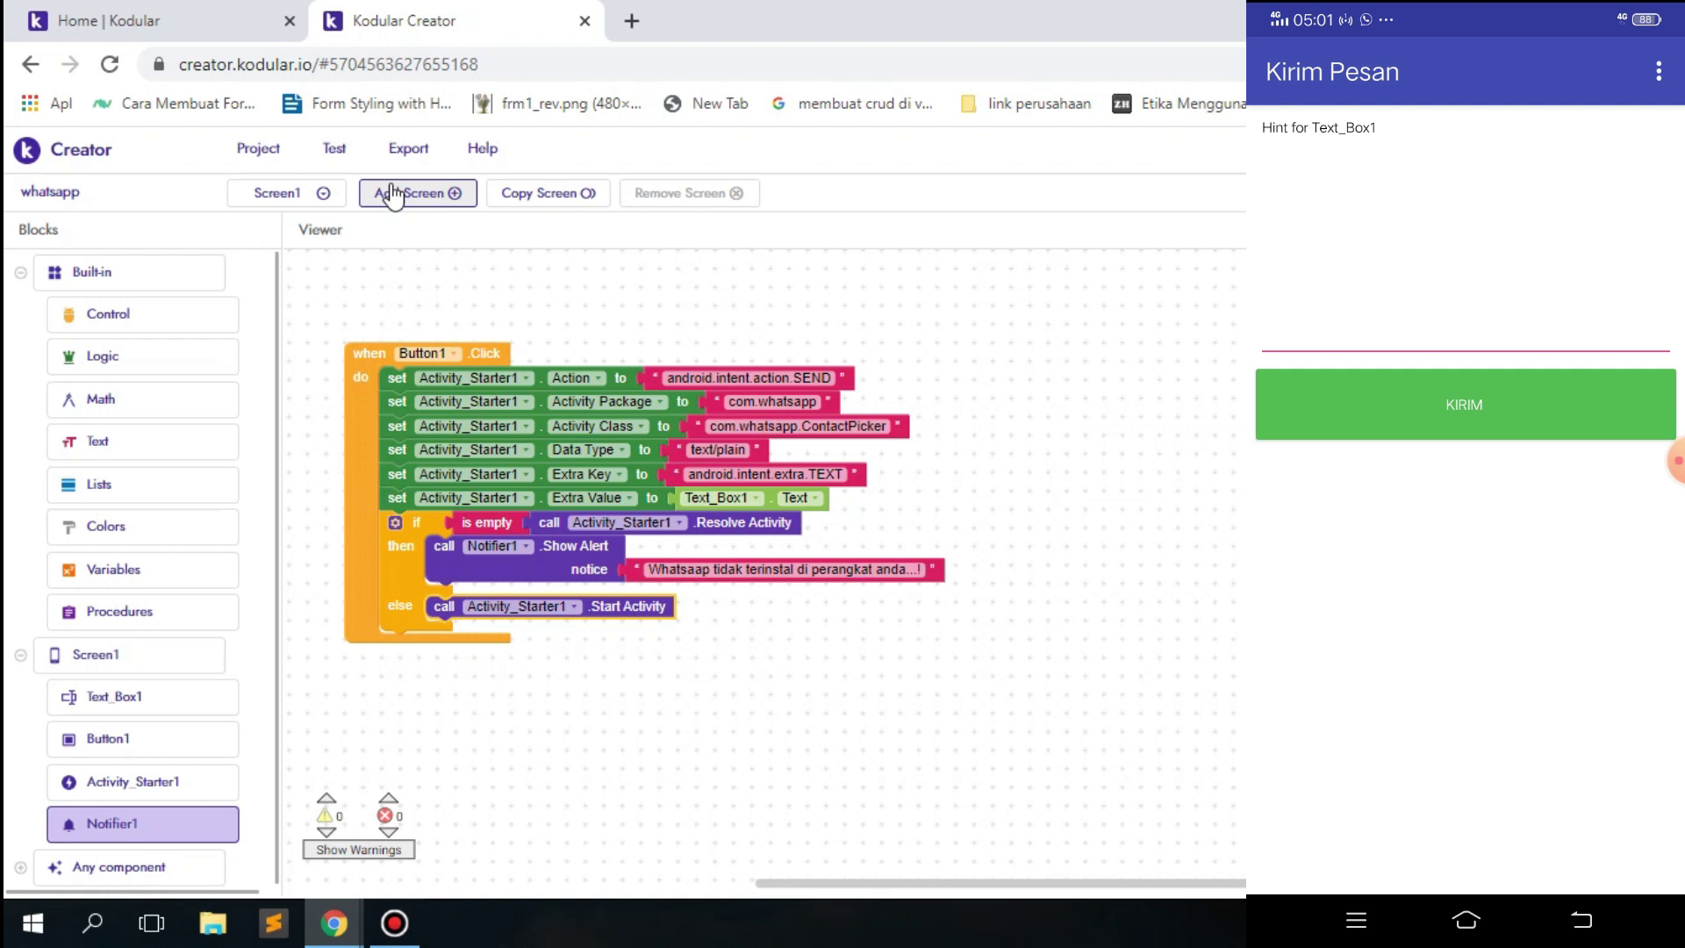
Enter 'hai apa kabar?' in the phone app's text box and send it with KIRIM.
text(hai apaabae)
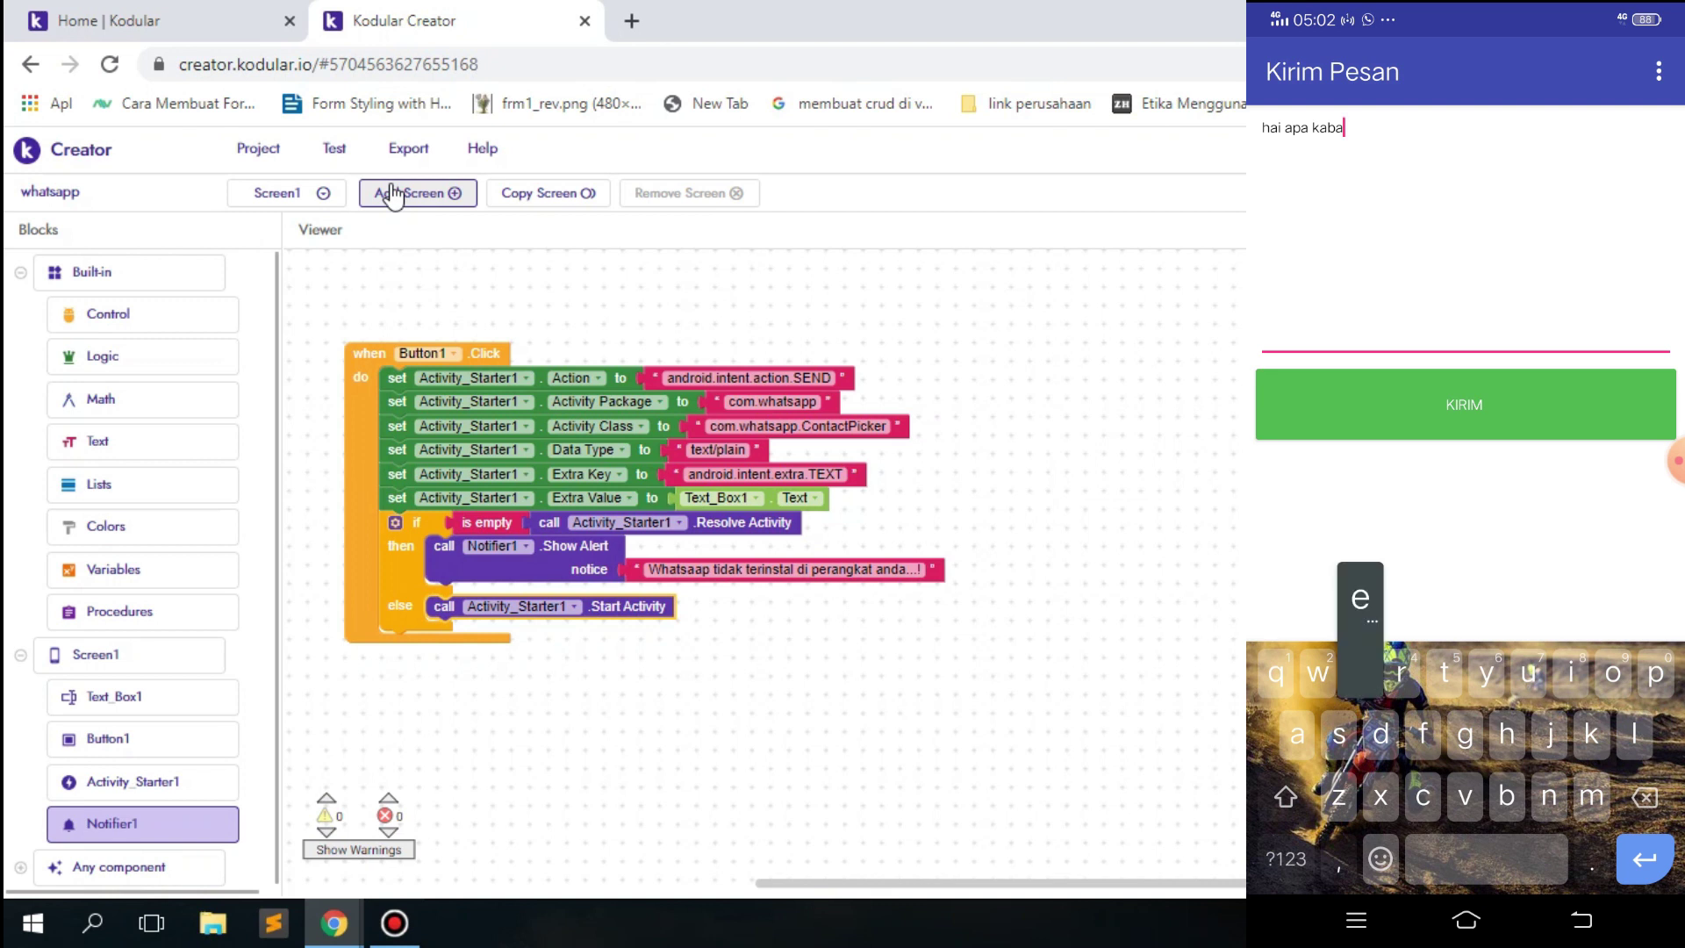
key(BackSpace)
text(r)
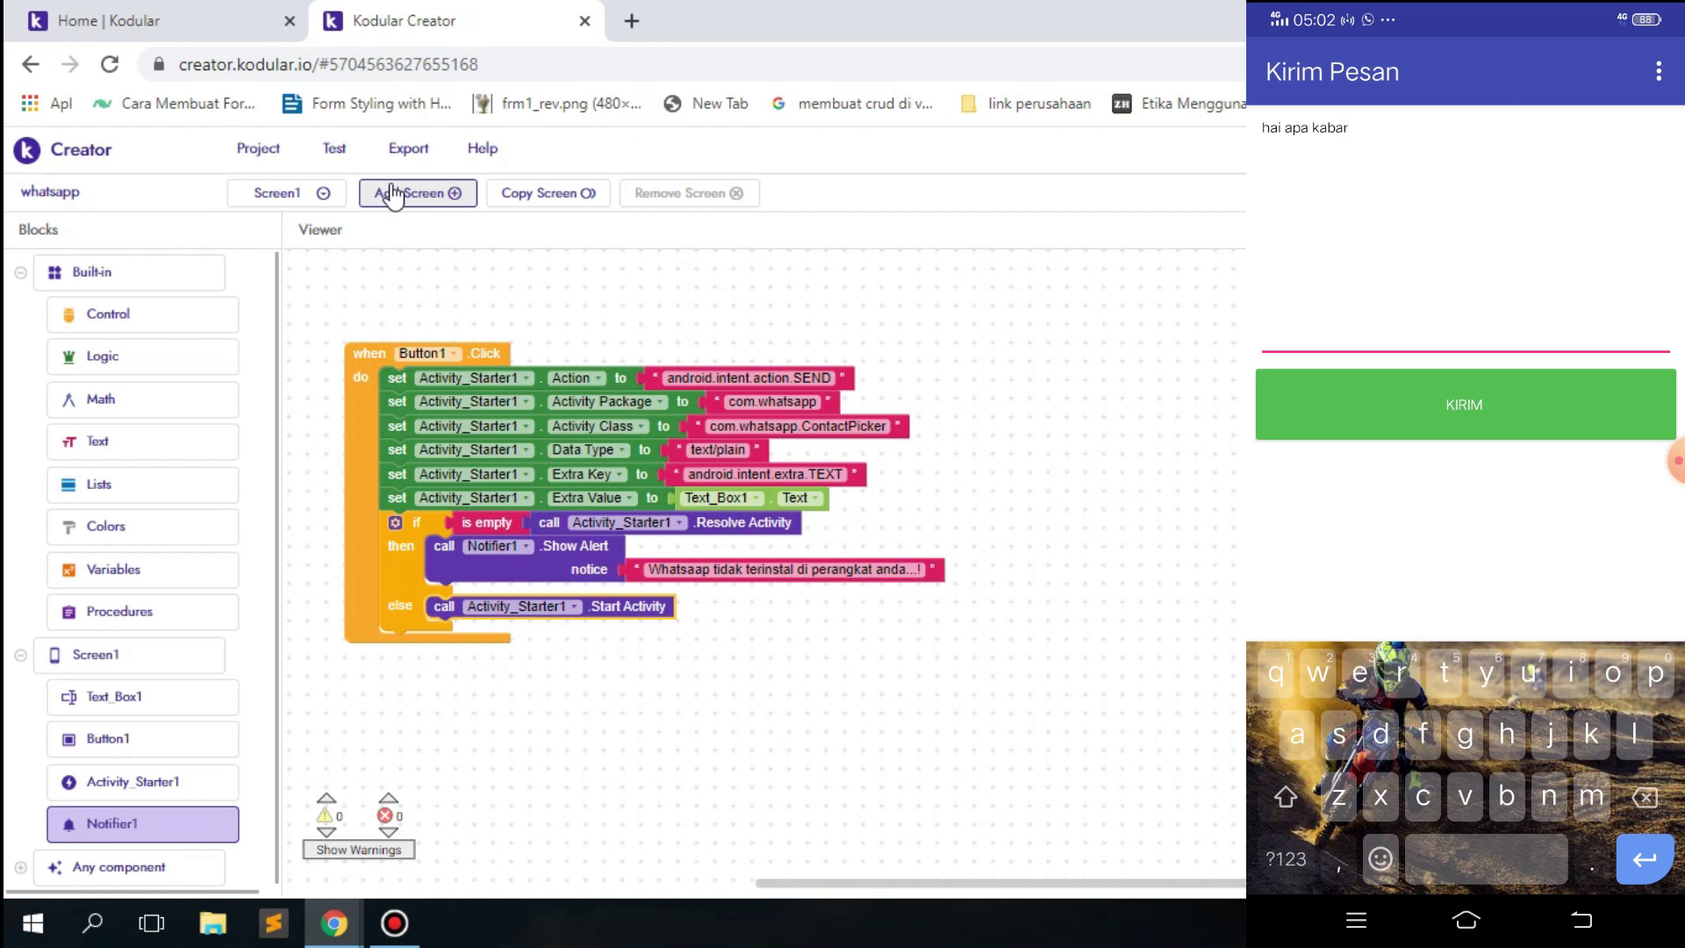
click(1285, 859)
text(?)
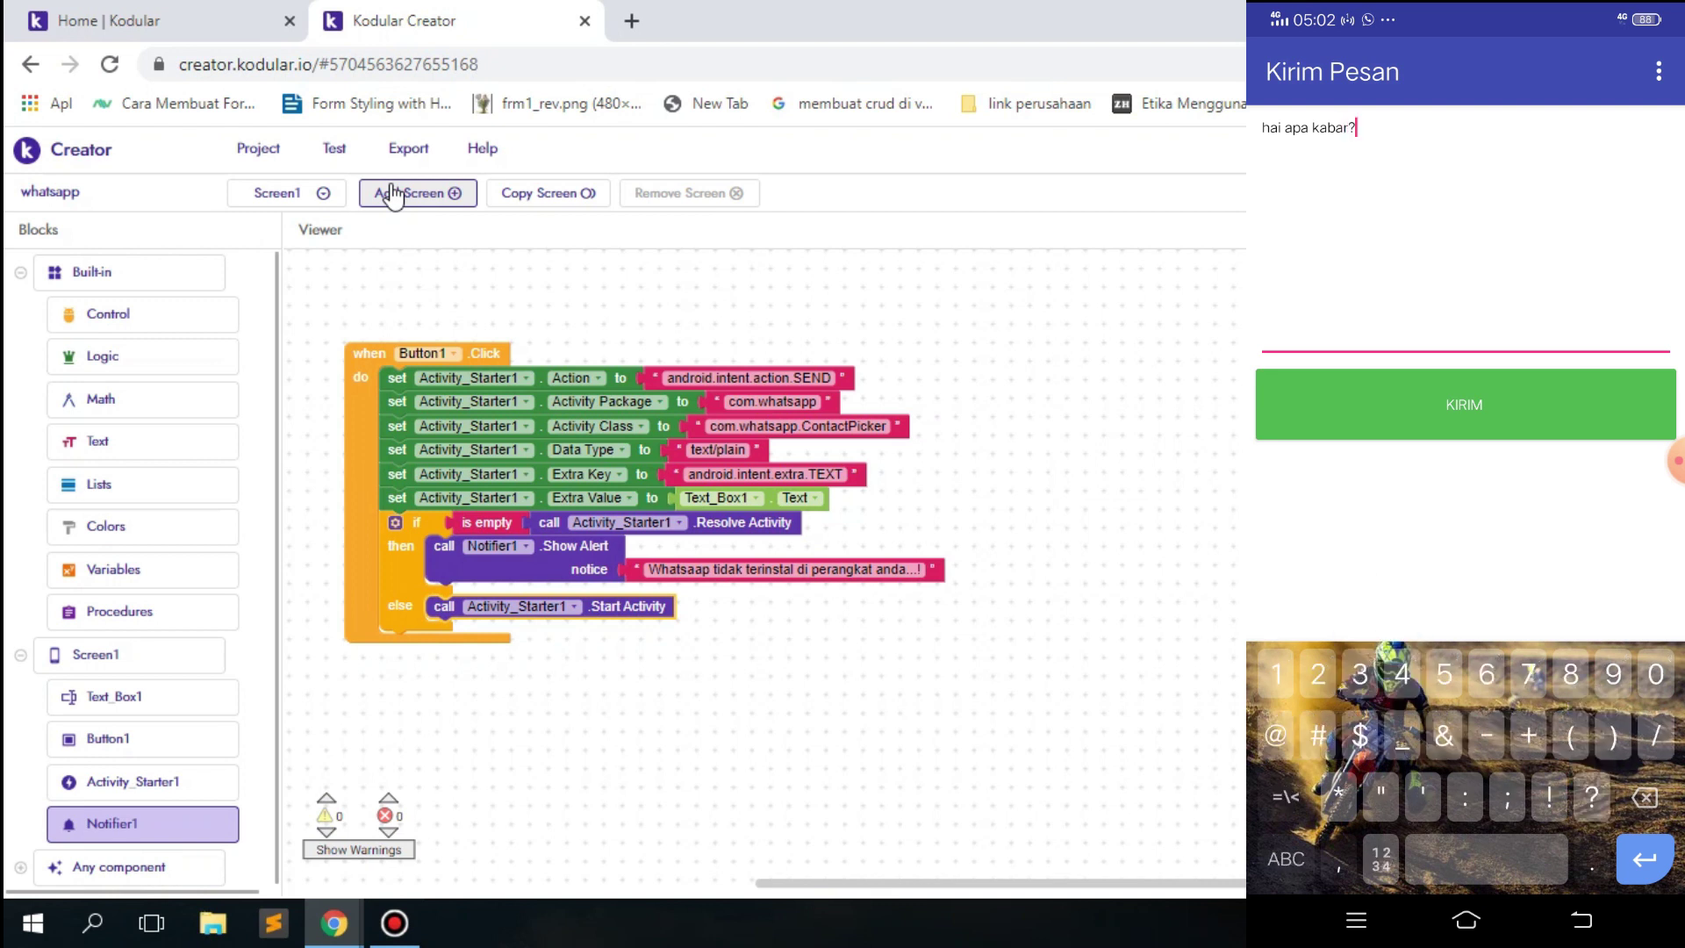
click(1464, 404)
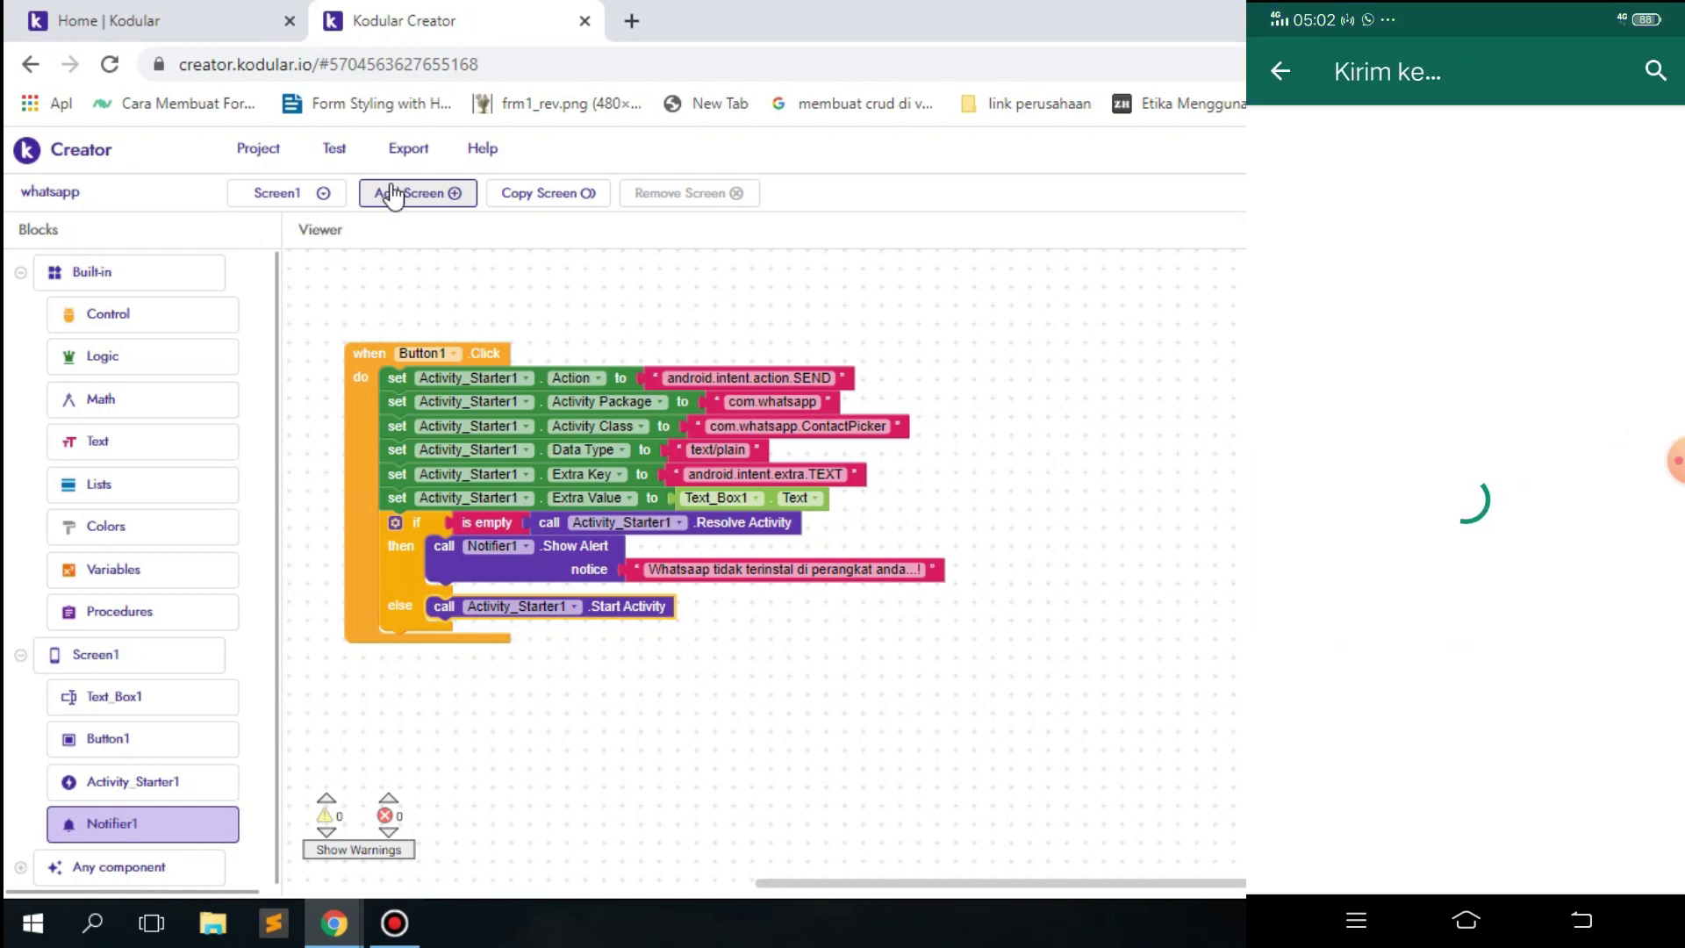